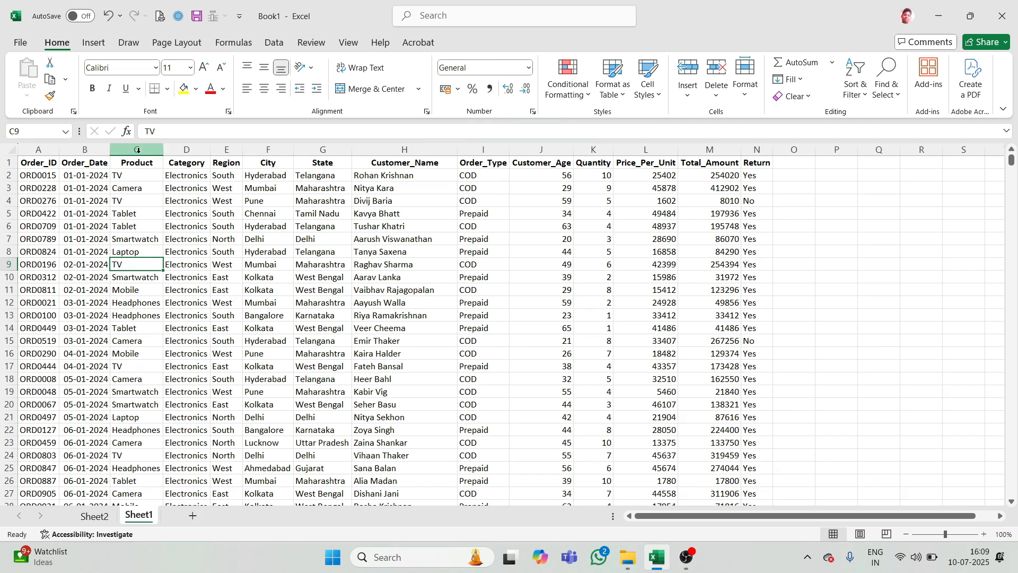
Create a PivotTable on a new worksheet from the order data in Sheet1, range A1:N1001
click(140, 242)
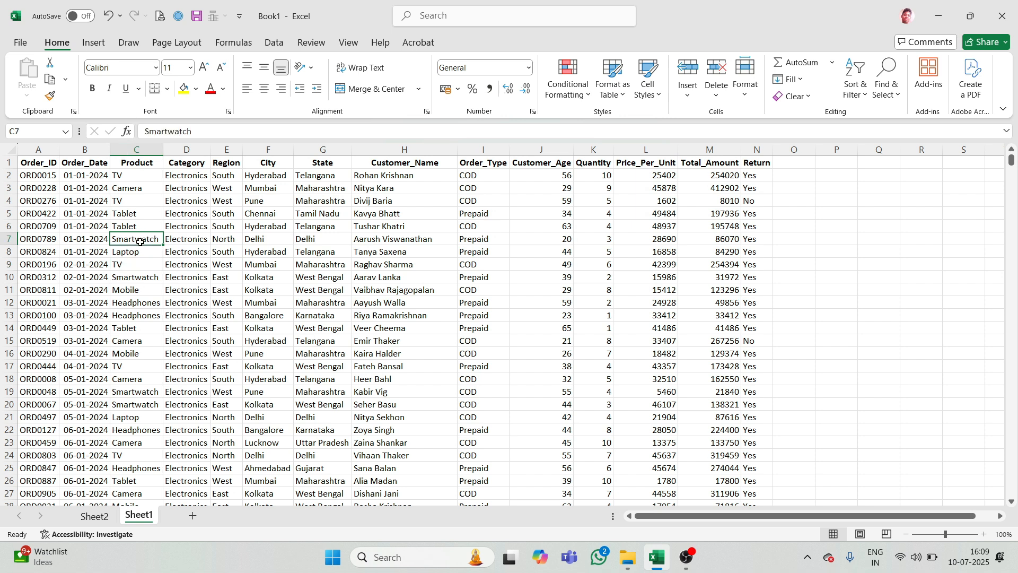
click(91, 44)
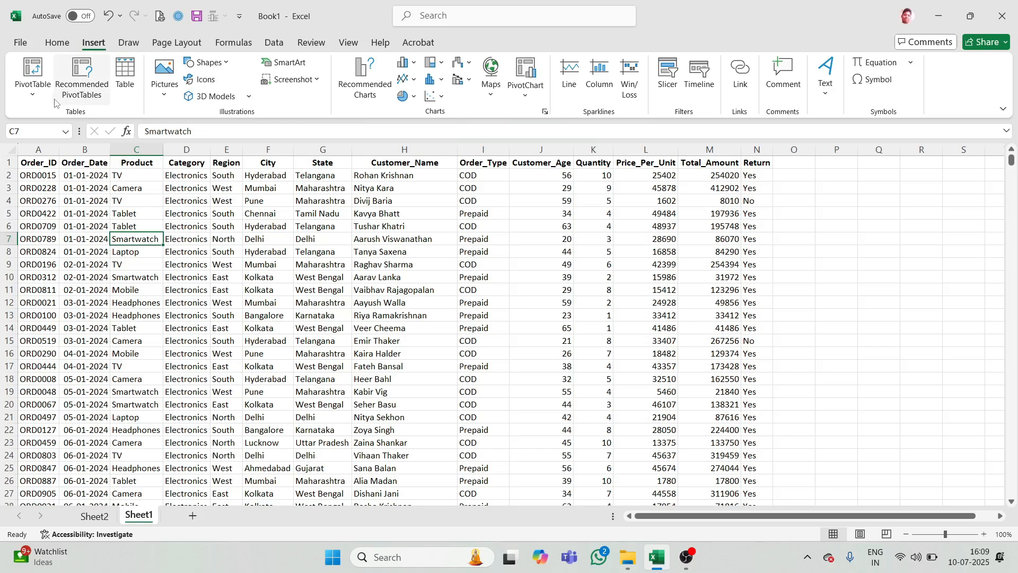
click(32, 89)
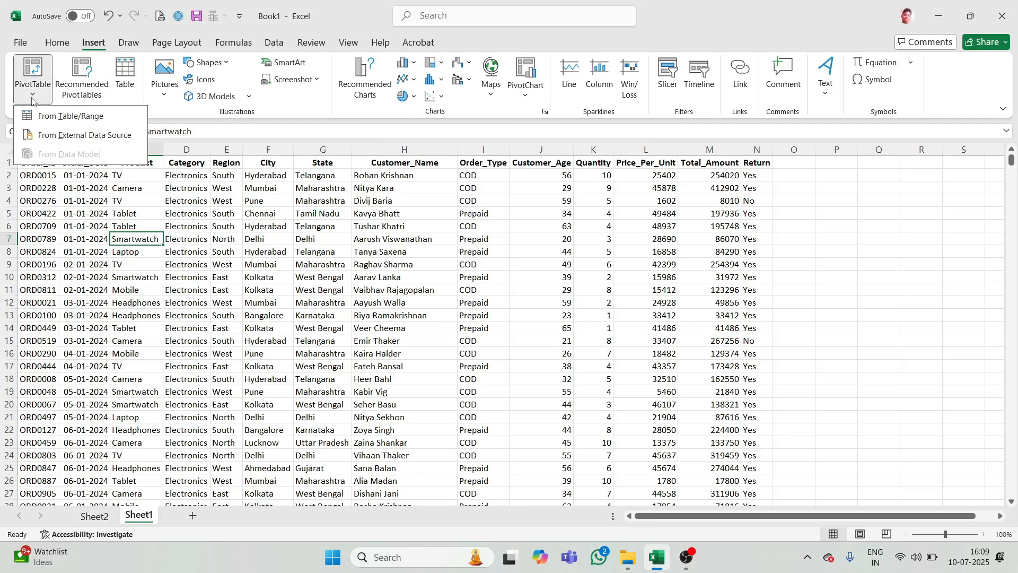
click(68, 117)
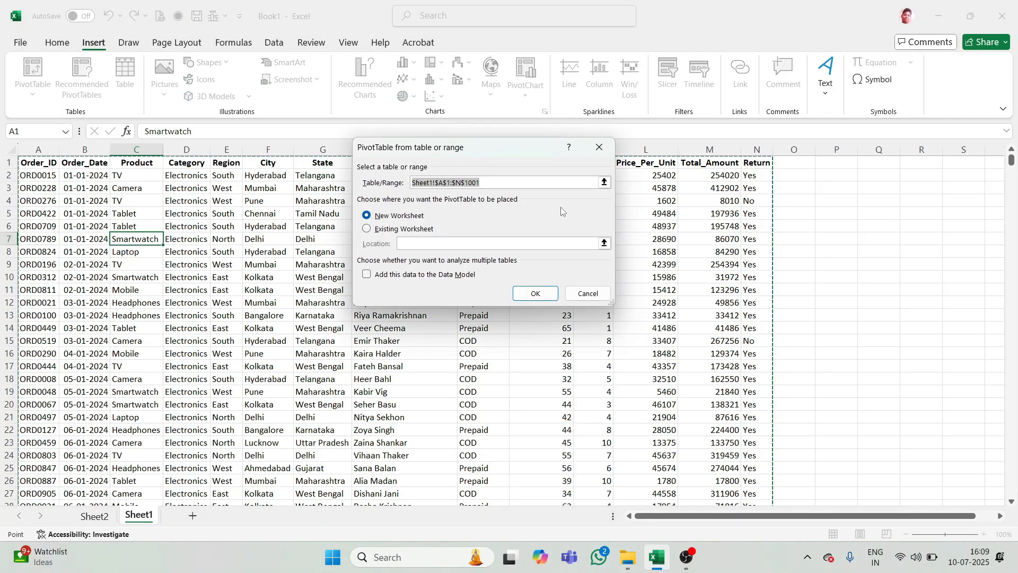
drag(482, 153, 576, 113)
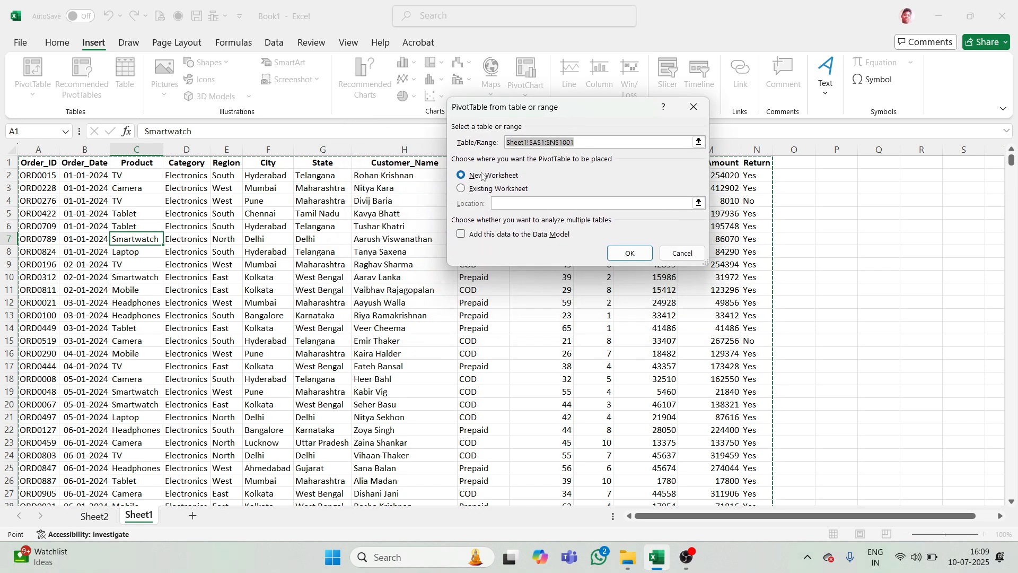
click(633, 257)
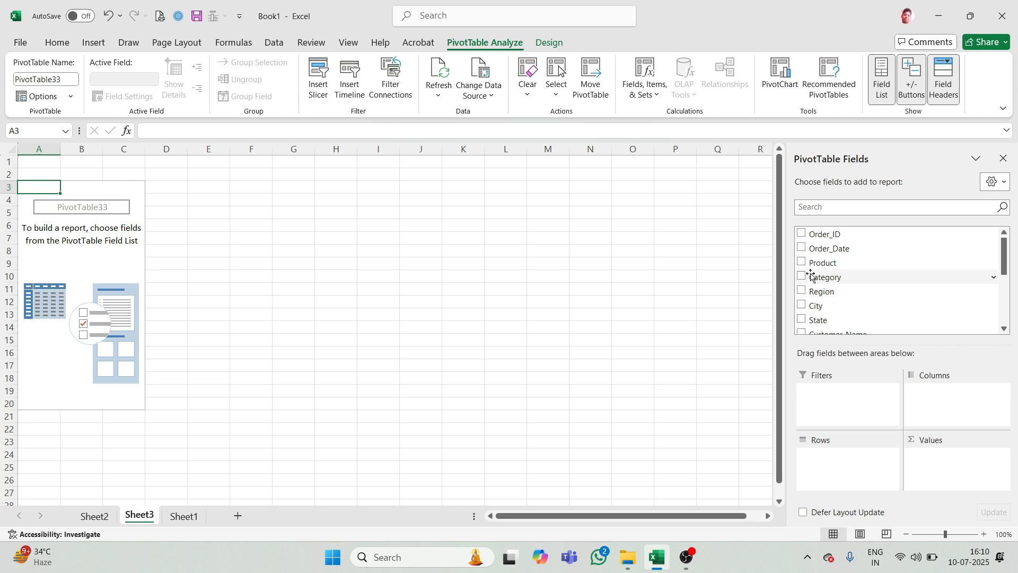
Add Order_Date to the PivotTable rows and Quantity to the values
click(801, 248)
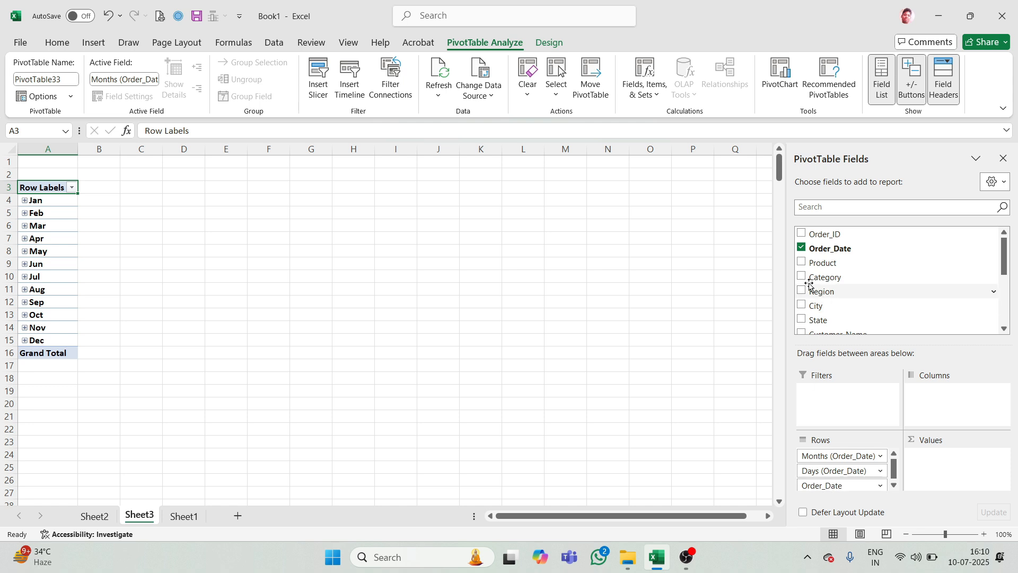
scroll(797, 295, down, 1)
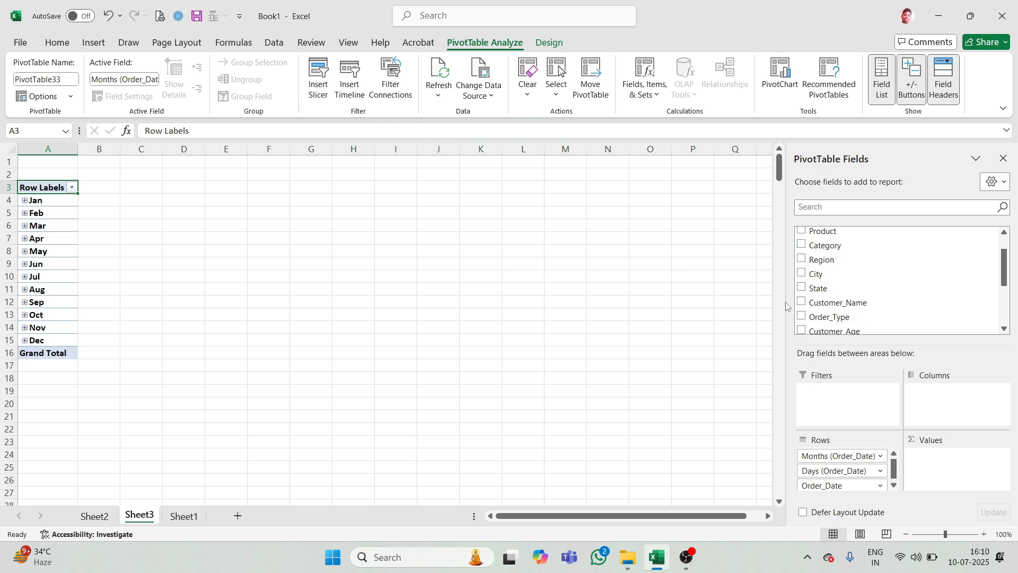
click(802, 260)
click(801, 259)
scroll(820, 316, down, 3)
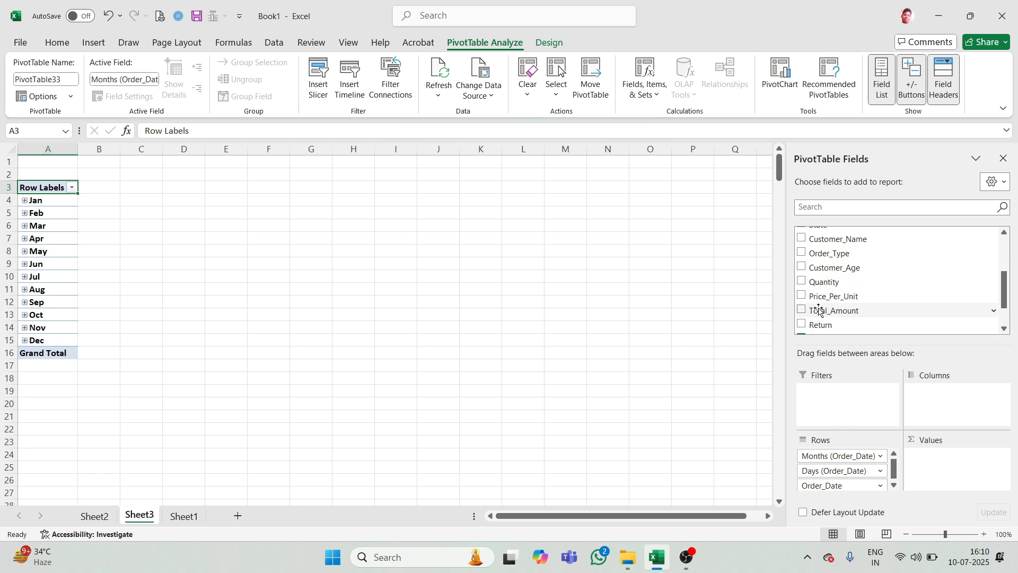
click(802, 282)
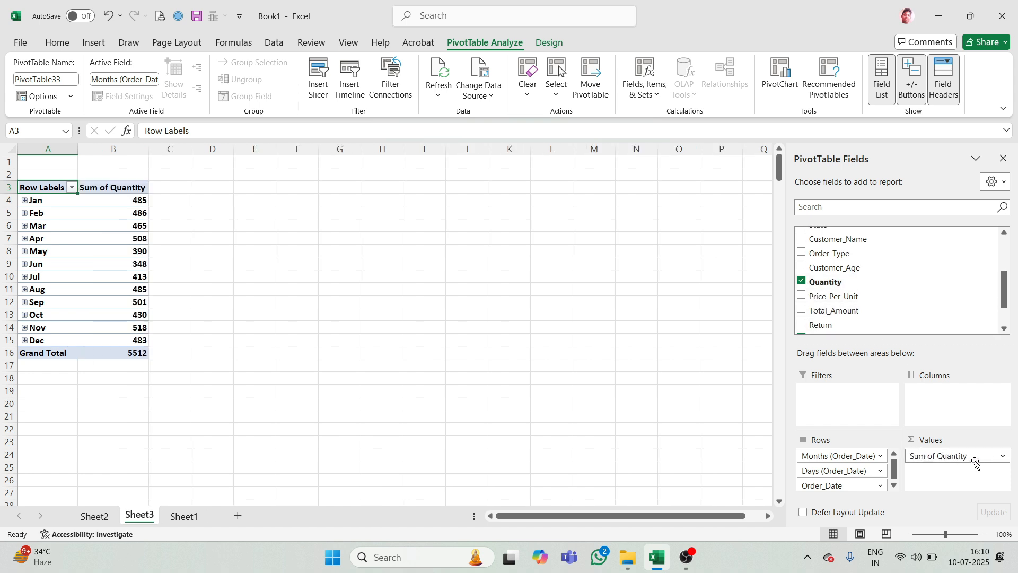
click(93, 240)
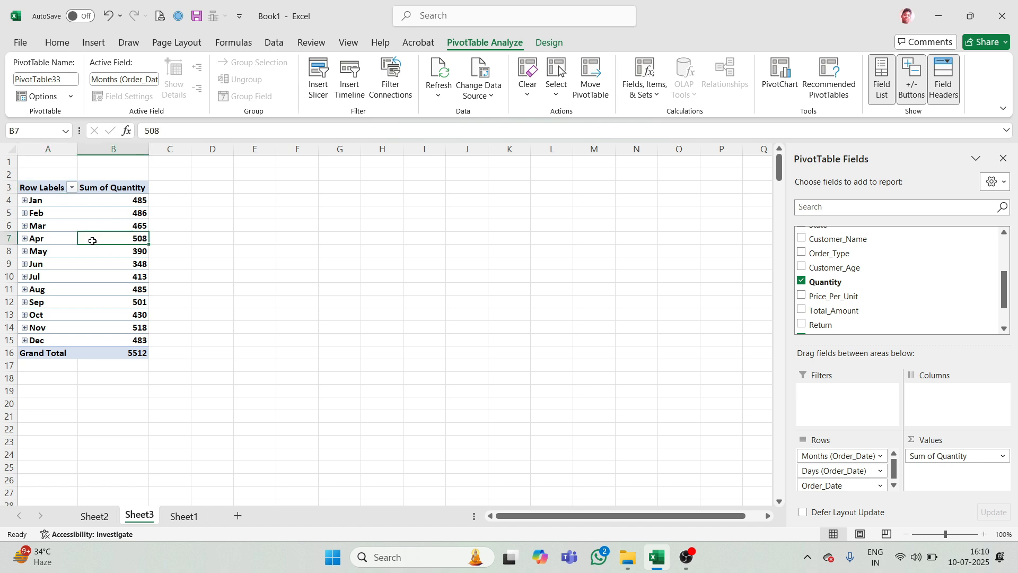
click(77, 225)
drag(339, 252, 347, 261)
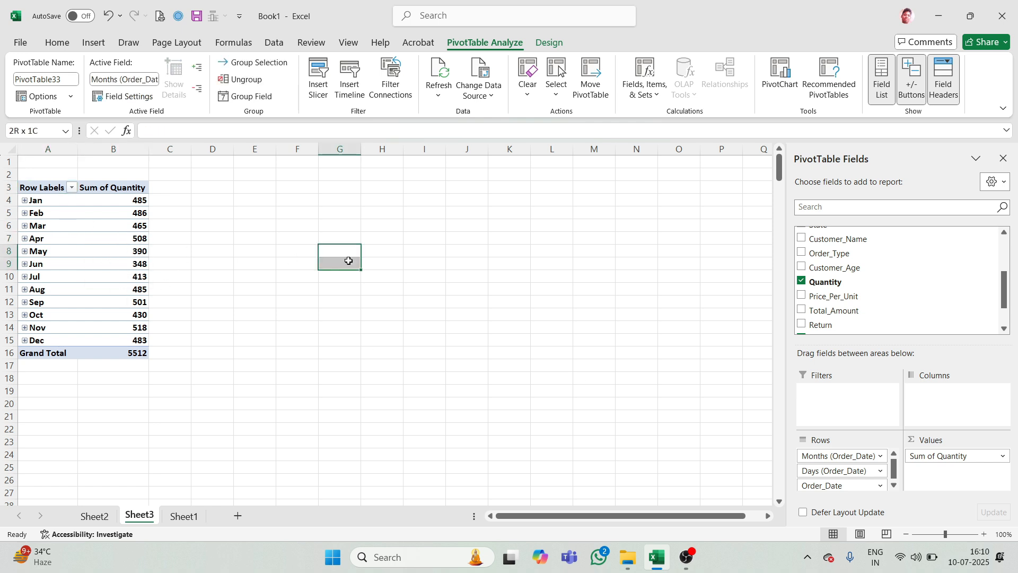
click(87, 243)
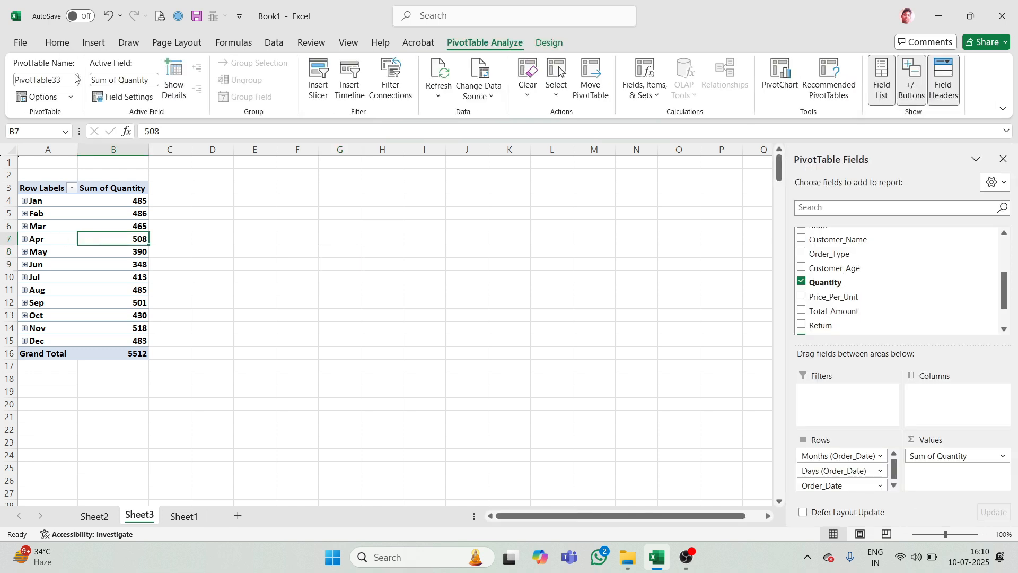
drag(31, 191, 141, 353)
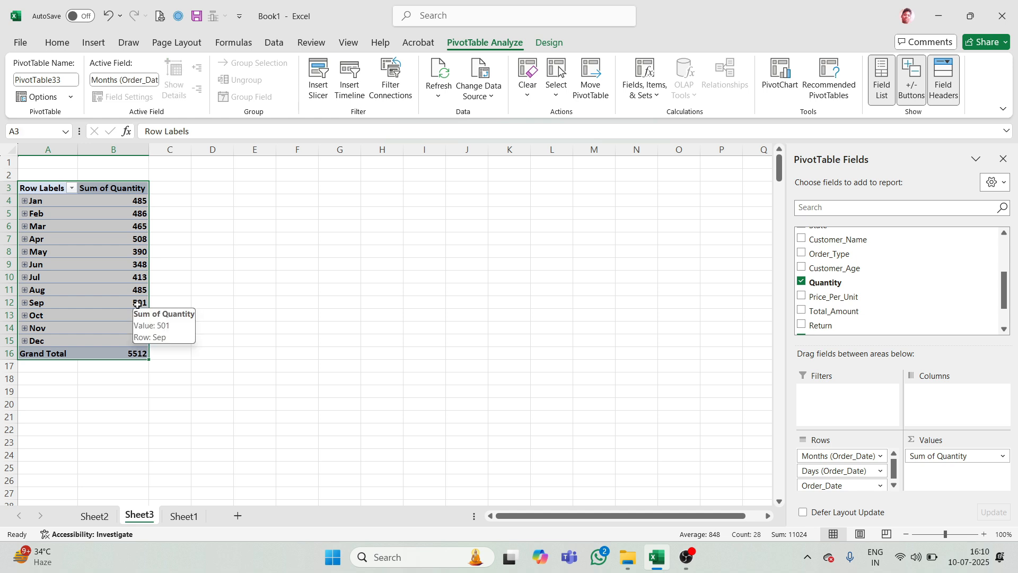
click(74, 251)
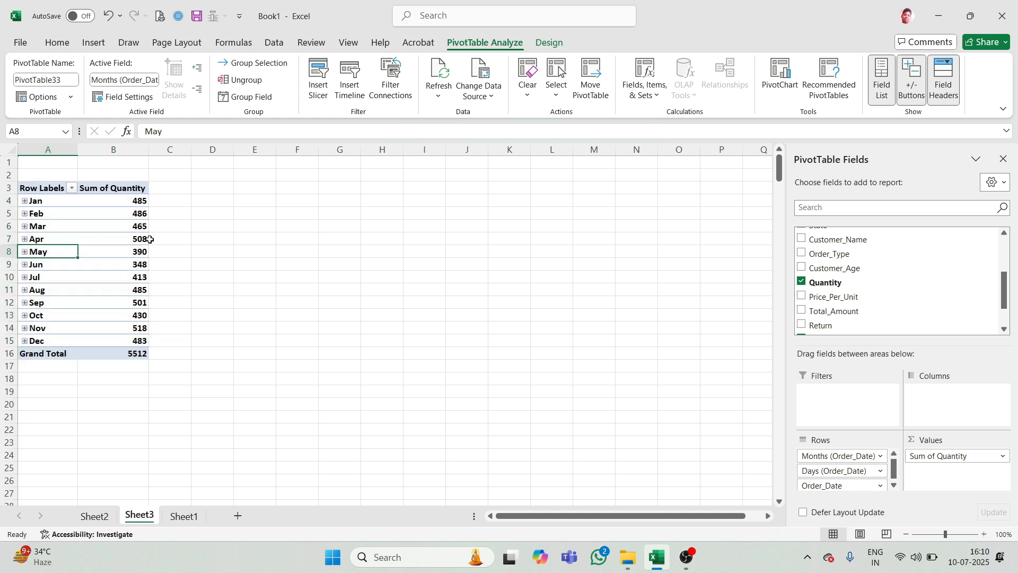
click(90, 44)
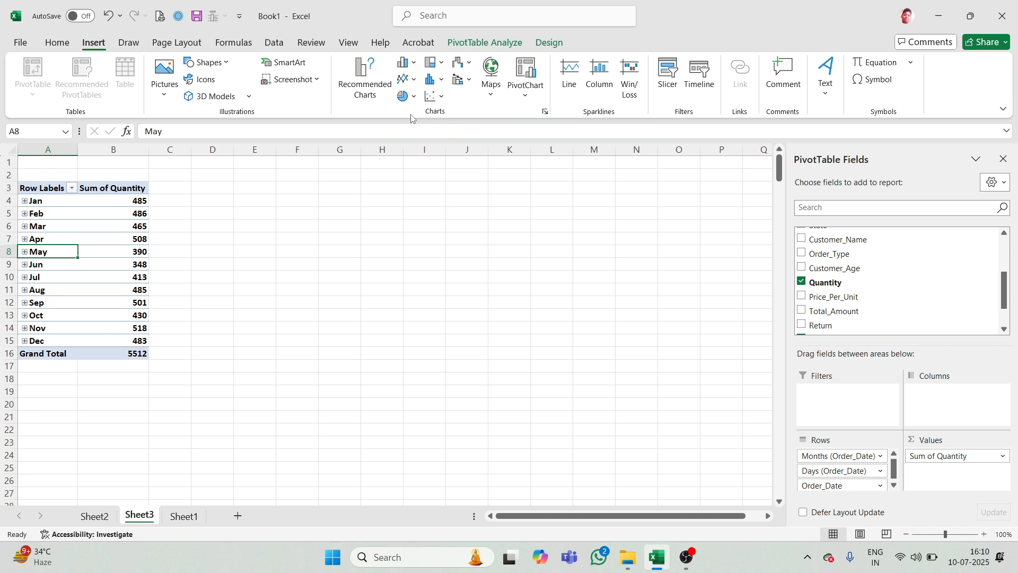
click(544, 113)
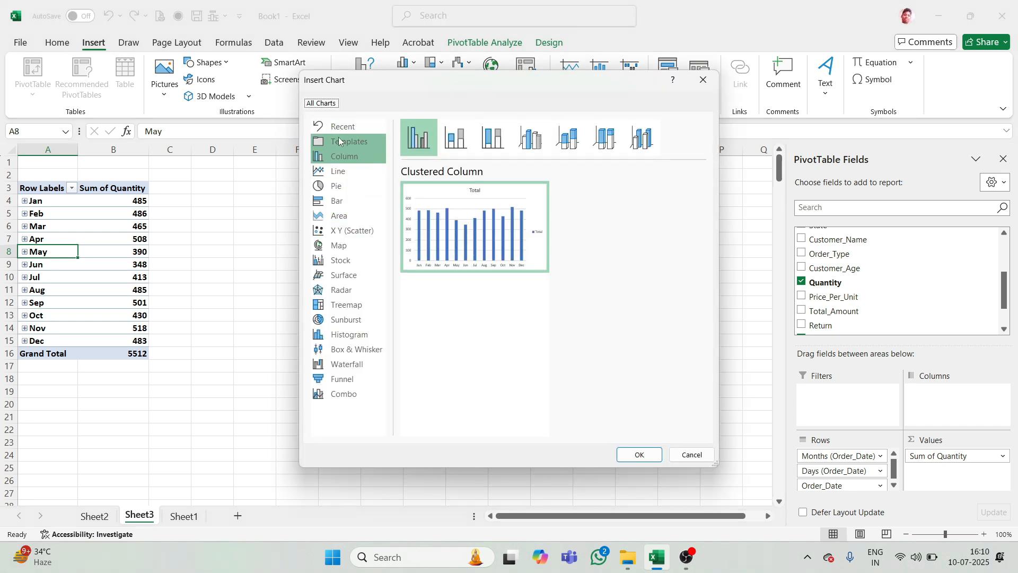
click(354, 173)
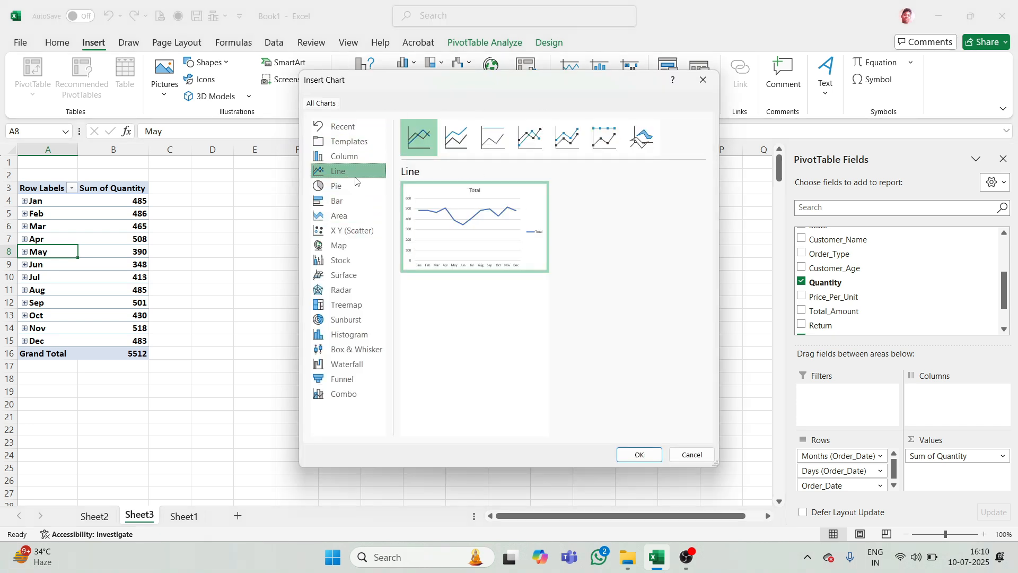
click(703, 80)
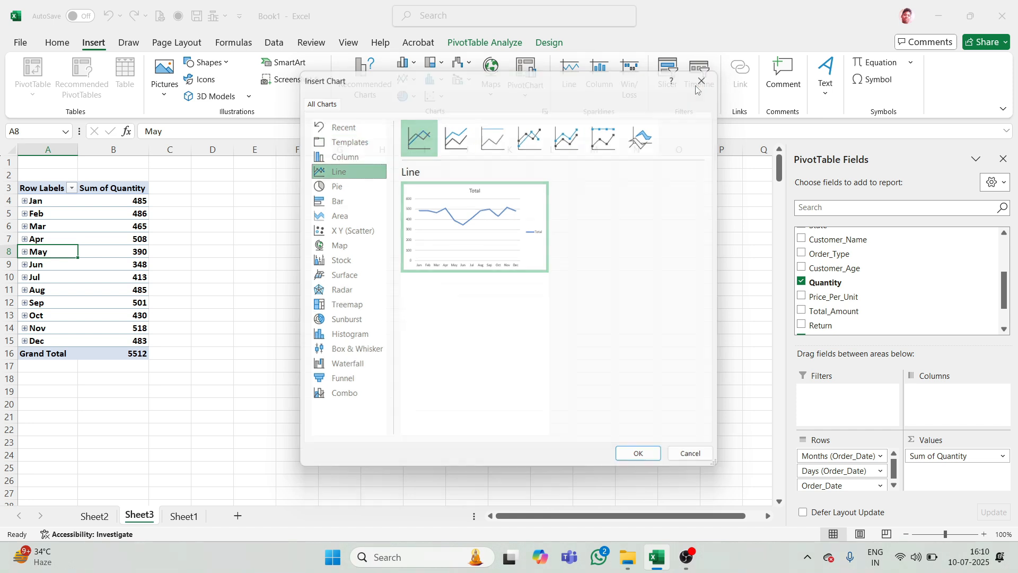
click(59, 220)
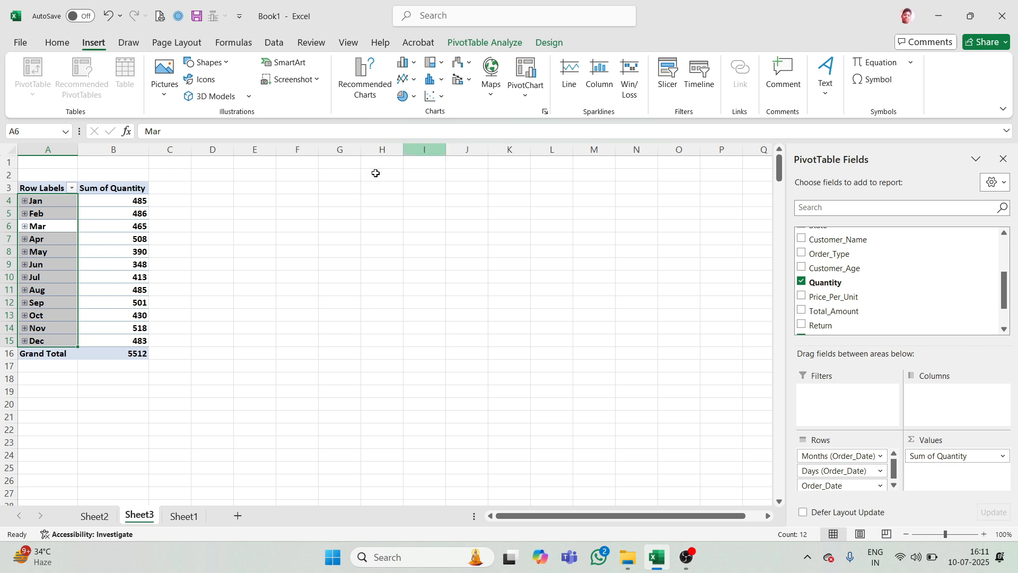
click(206, 217)
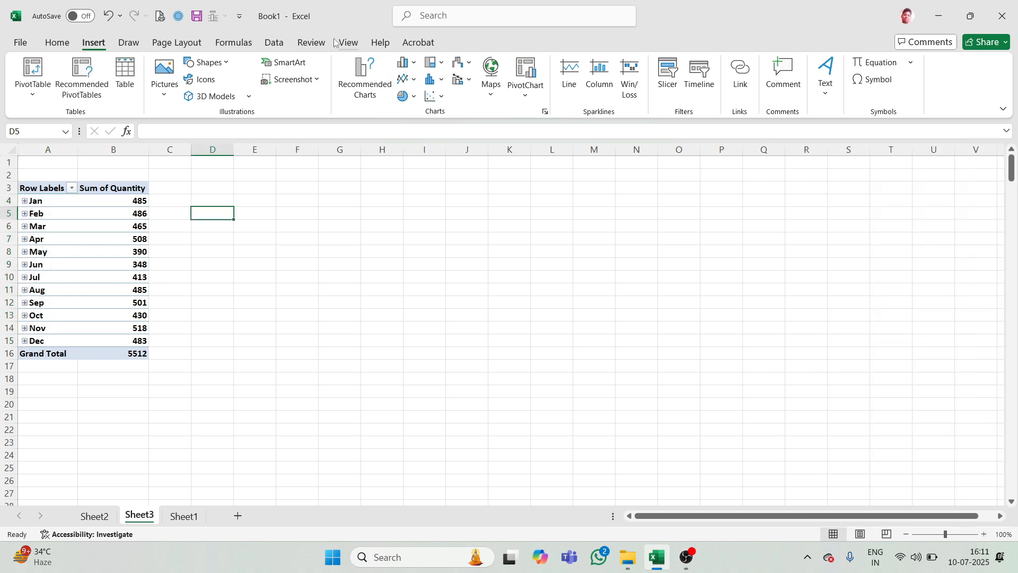
Insert an Order_Date timeline for the PivotTable and move it just beside the pivot rows
click(93, 235)
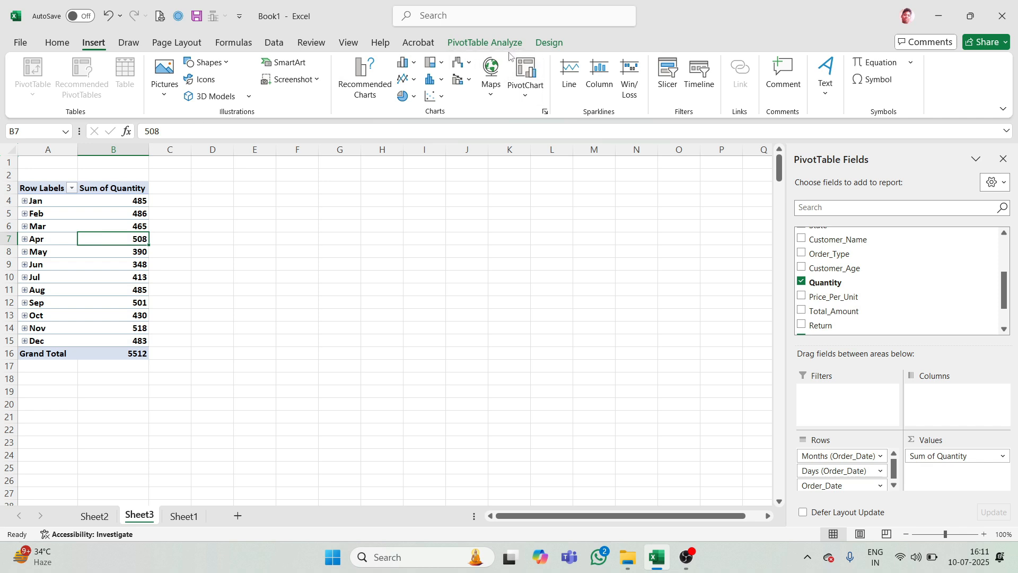
click(489, 45)
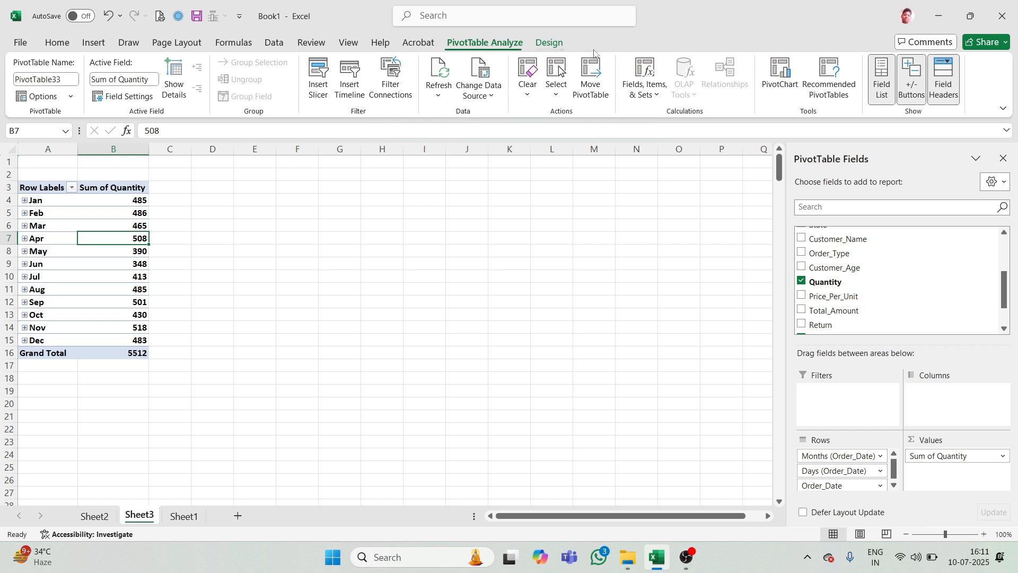
click(352, 88)
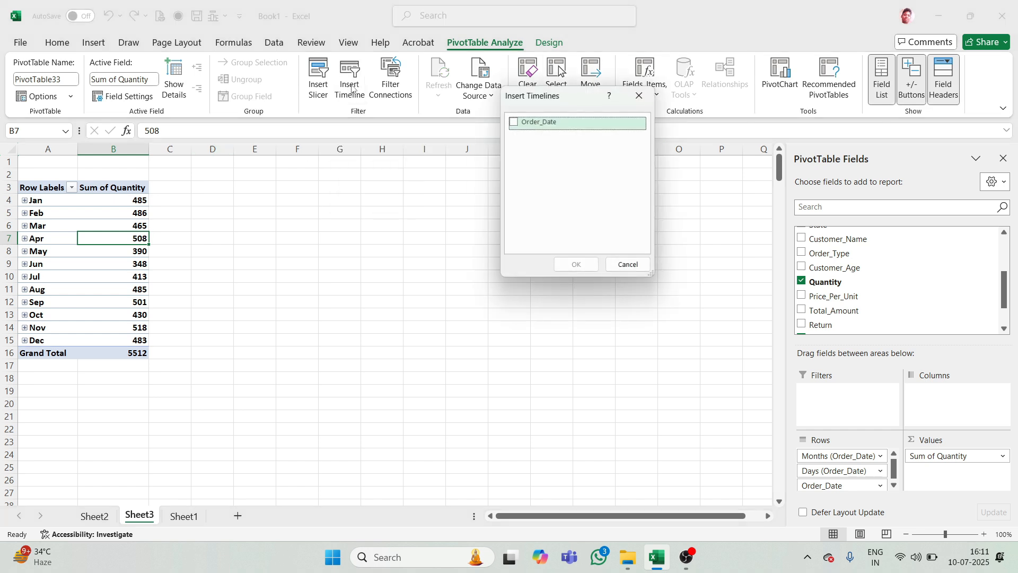
click(514, 123)
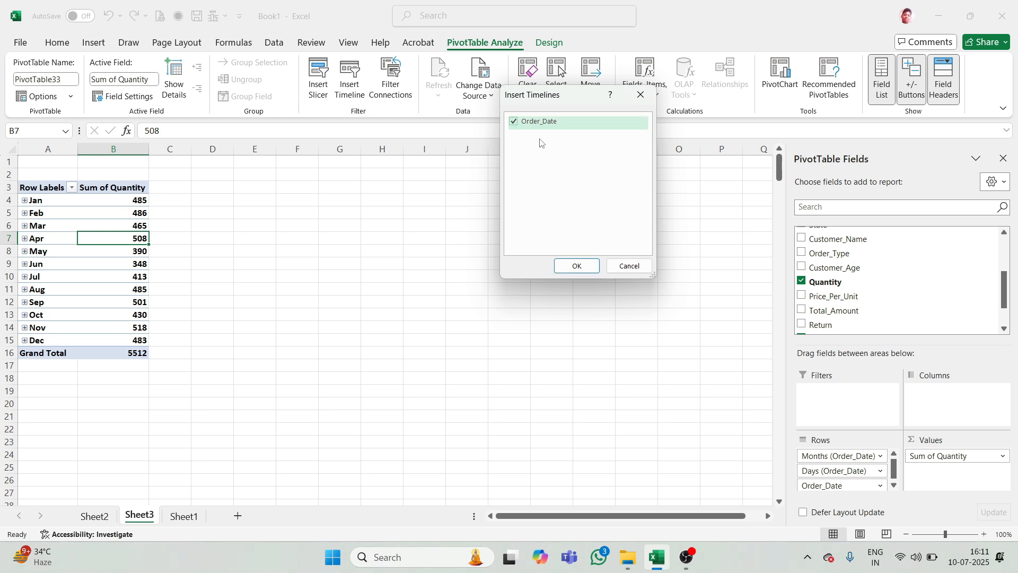
click(577, 266)
drag(346, 298, 229, 289)
Try filtering the Order_Date timeline to Jun - Sep 2025, clear the filter and shift the timeline slightly down
drag(214, 358, 284, 352)
drag(196, 352, 295, 352)
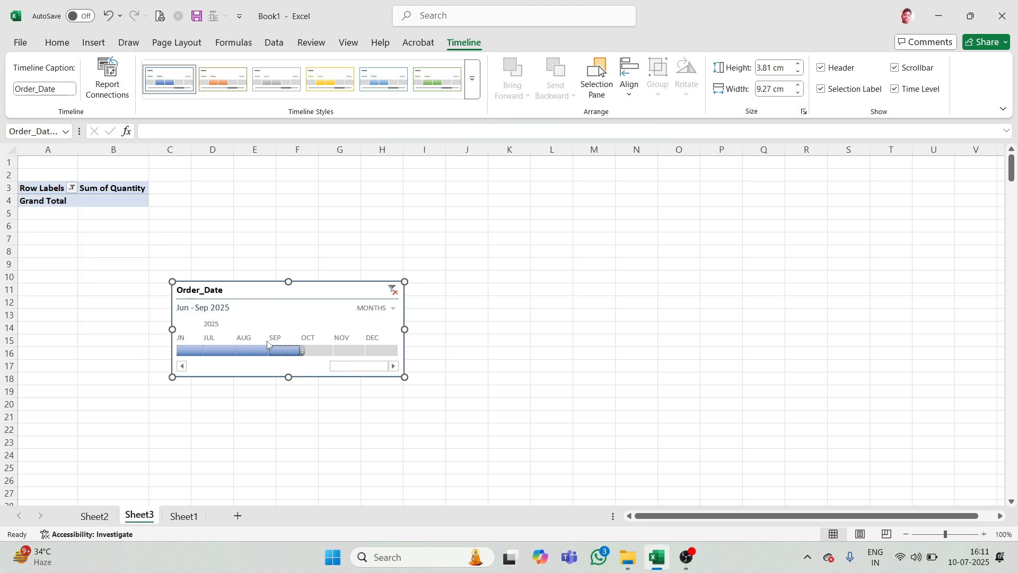
click(392, 290)
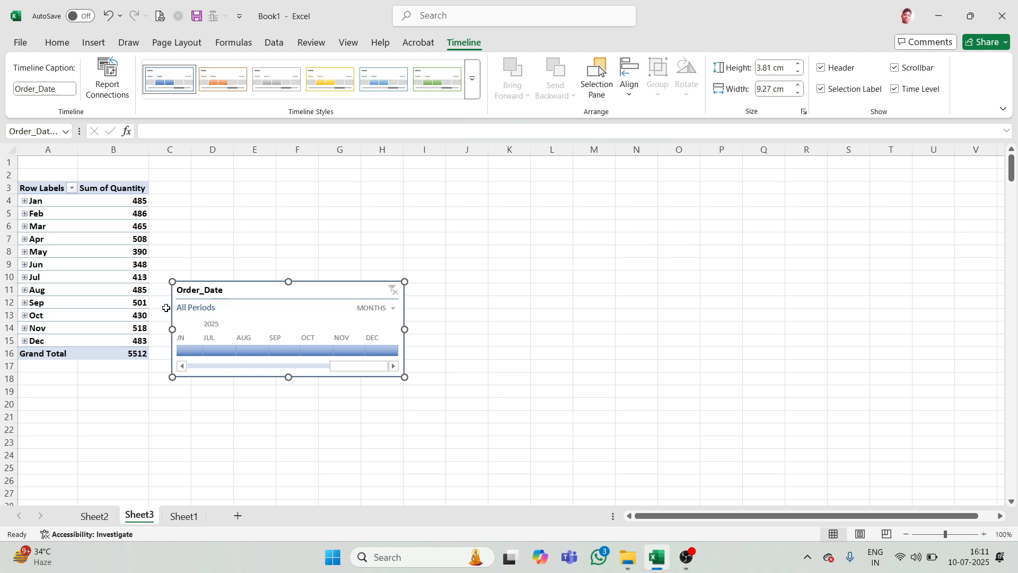
drag(245, 291, 243, 324)
Insert a Line with Markers chart of the PivotTable, placing it beside the table and the Order_Date timeline below the table
click(110, 220)
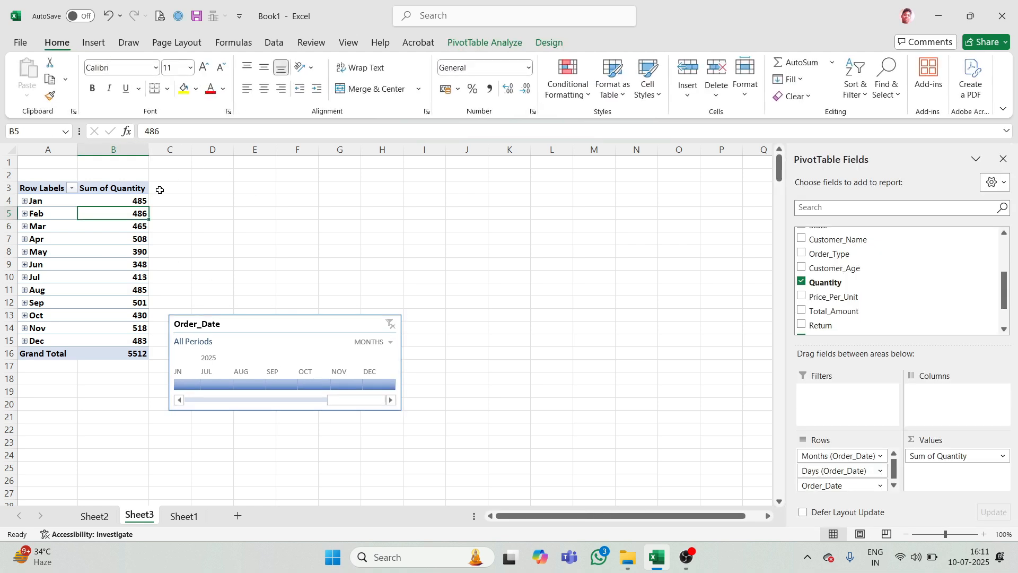
click(94, 43)
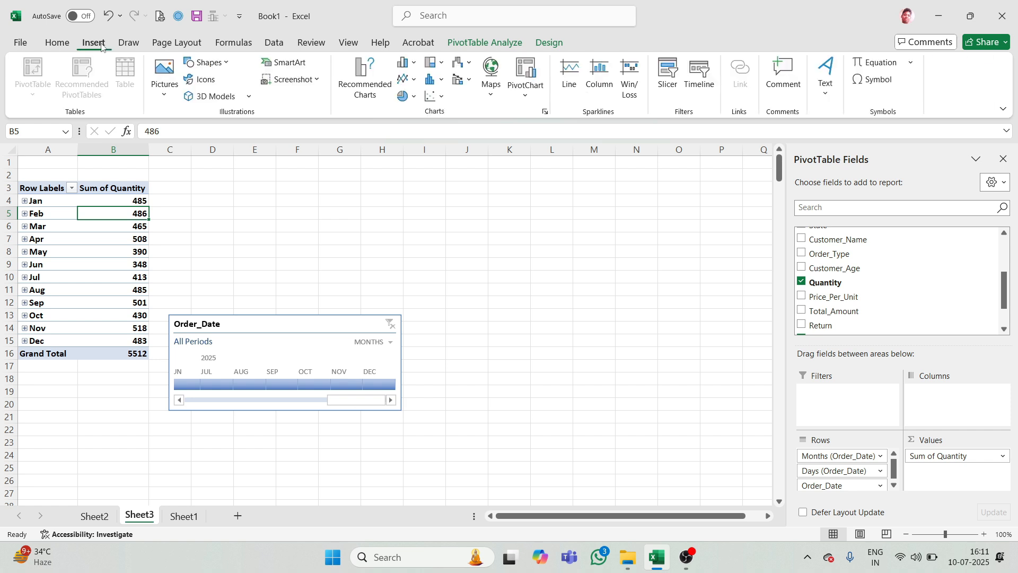
click(544, 112)
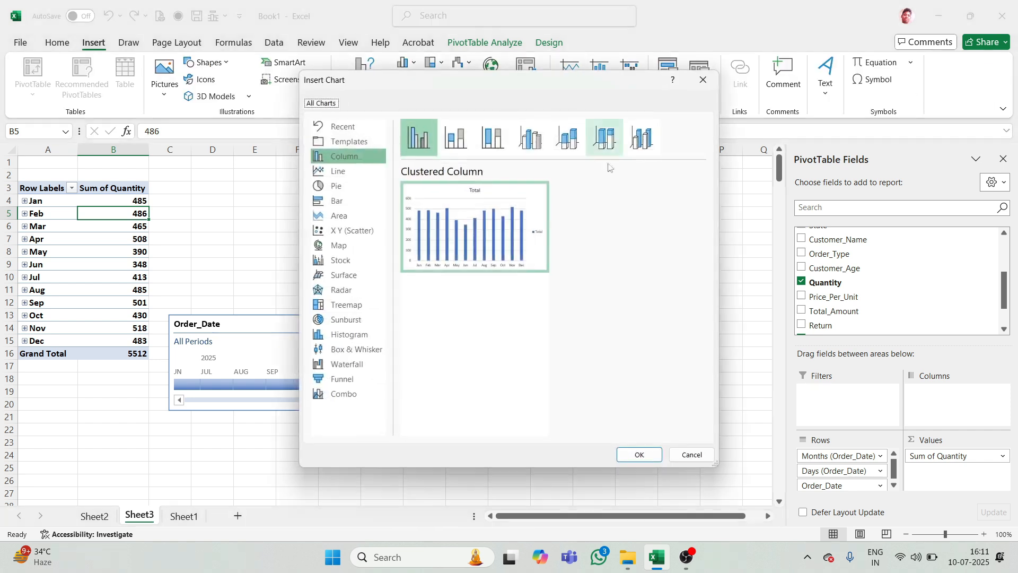
click(340, 172)
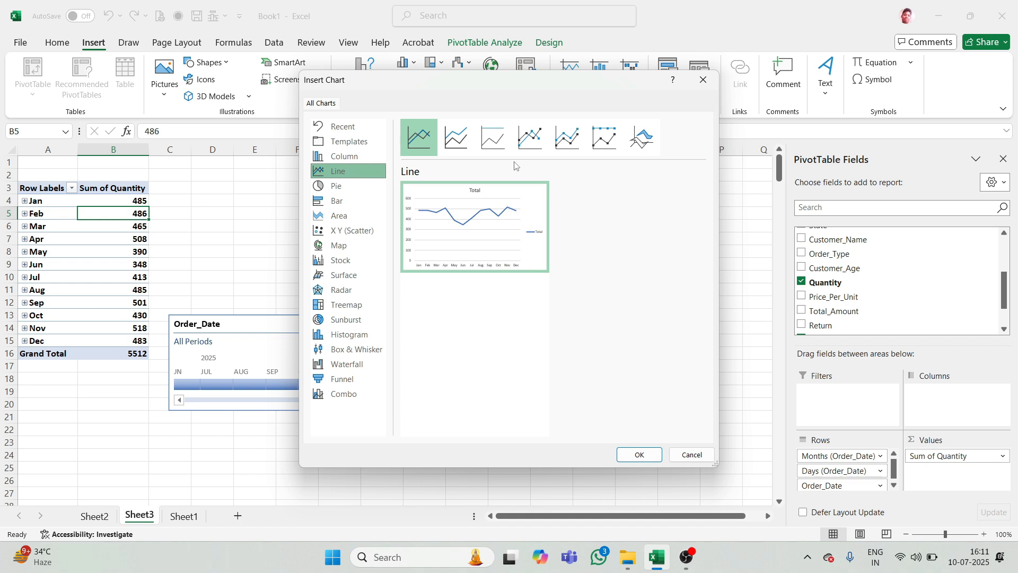
click(530, 141)
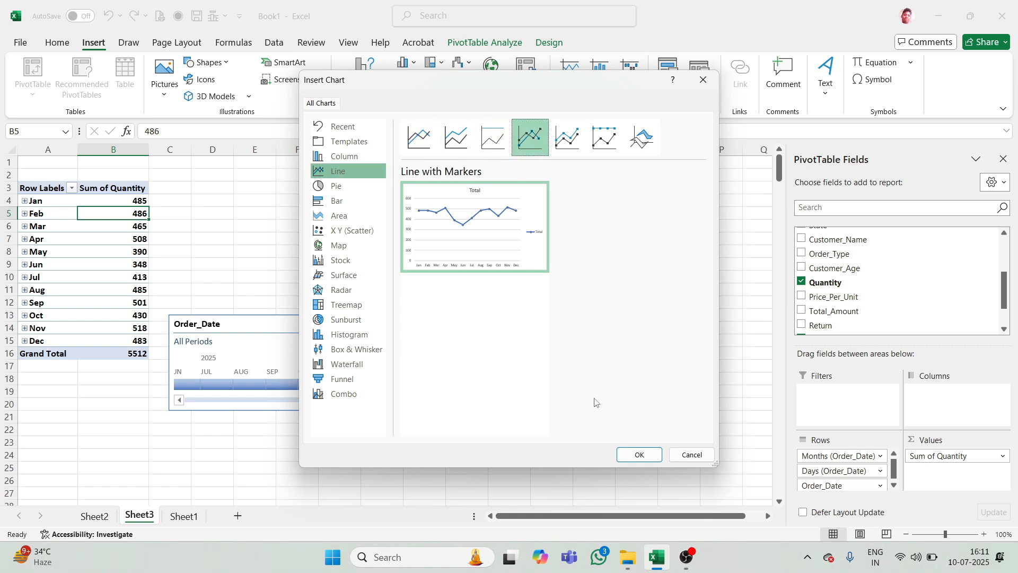
click(639, 455)
drag(361, 242, 360, 180)
drag(214, 319, 75, 393)
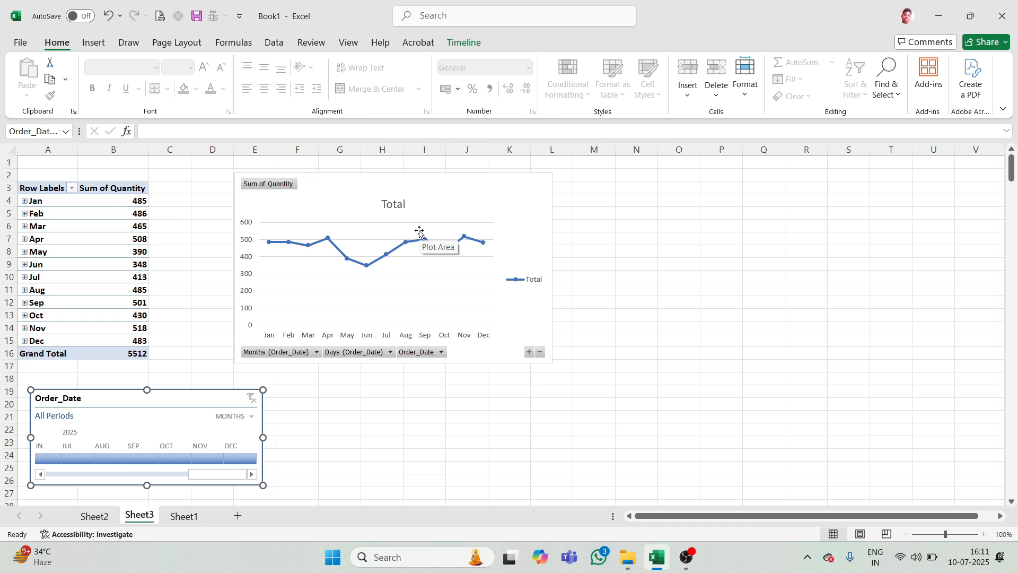
Add data labels to the Total line series in the chart
click(466, 231)
click(406, 244)
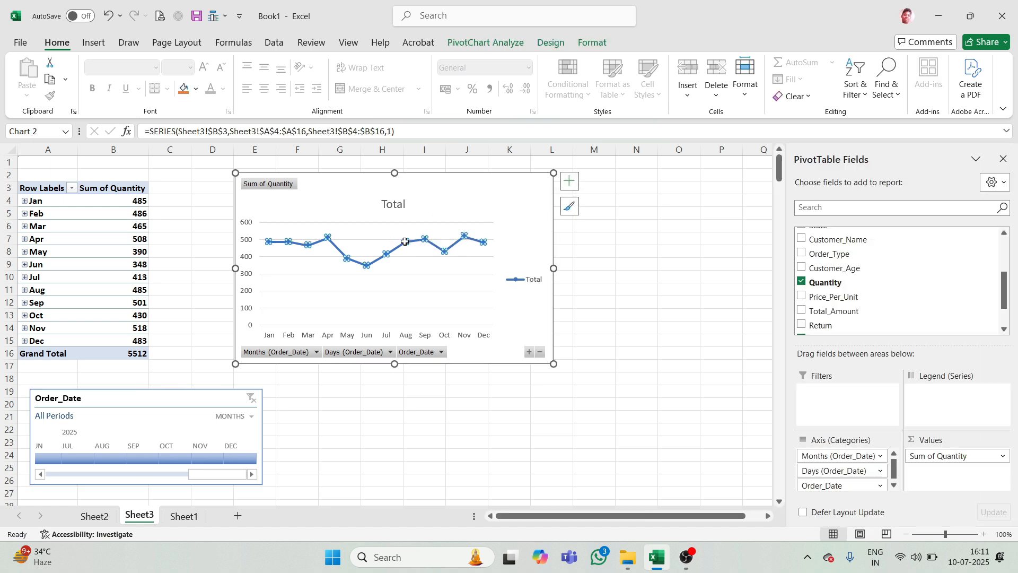
right_click(405, 243)
click(451, 393)
Remove the gridlines from the line chart
click(570, 182)
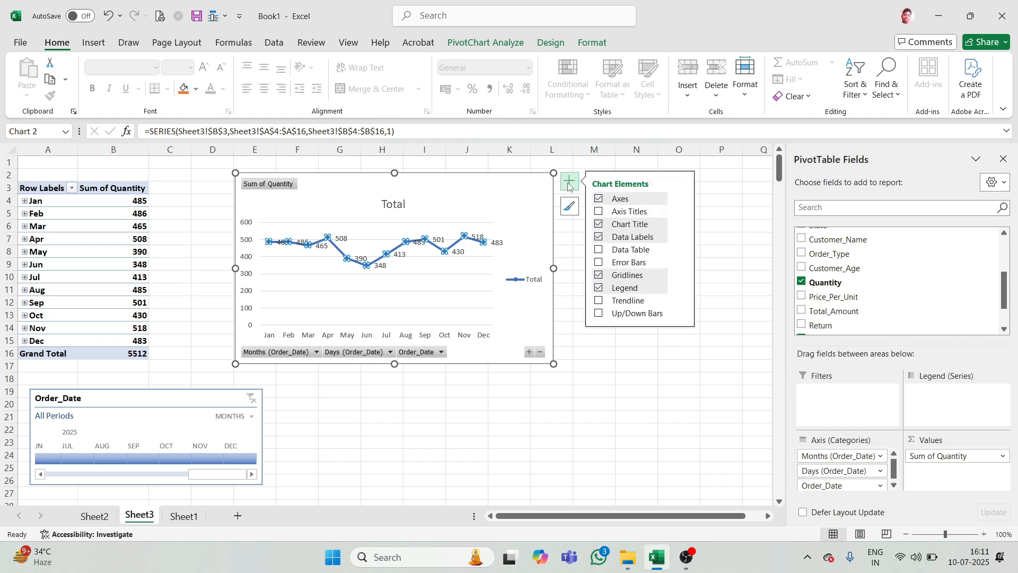
click(599, 276)
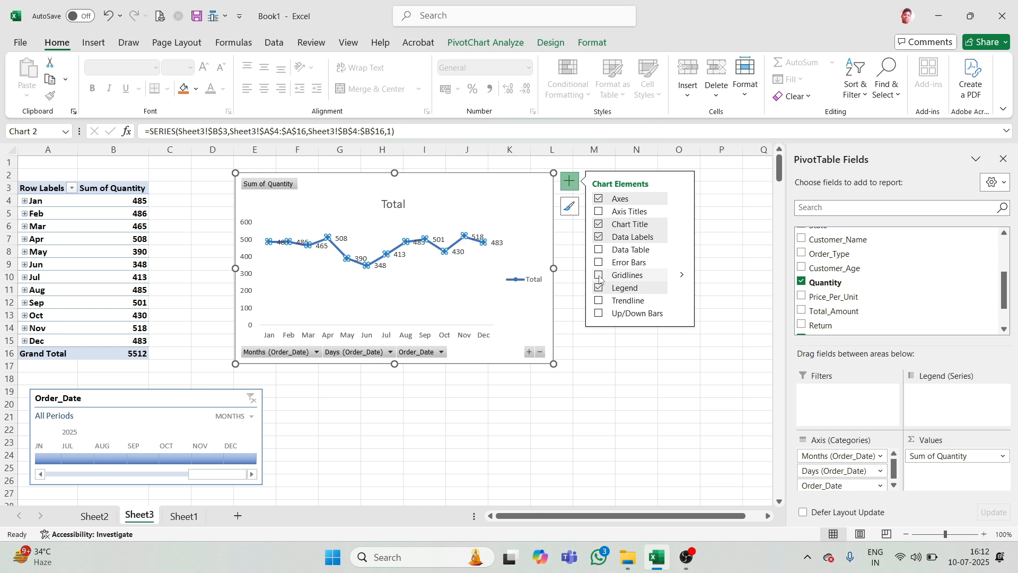
click(570, 182)
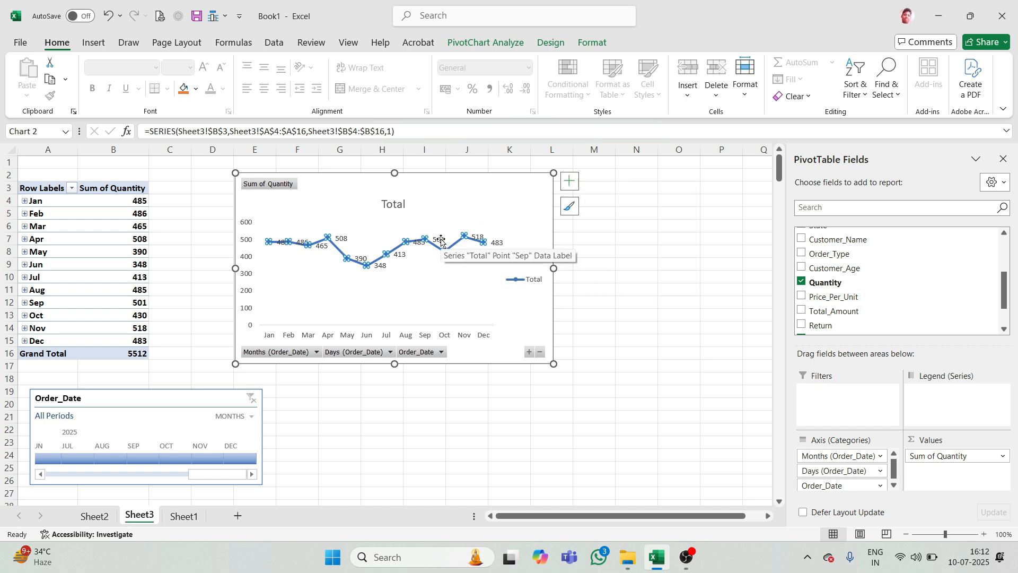
Change the chart's data labels to oval shapes with an orange fill and white text
click(441, 242)
right_click(441, 241)
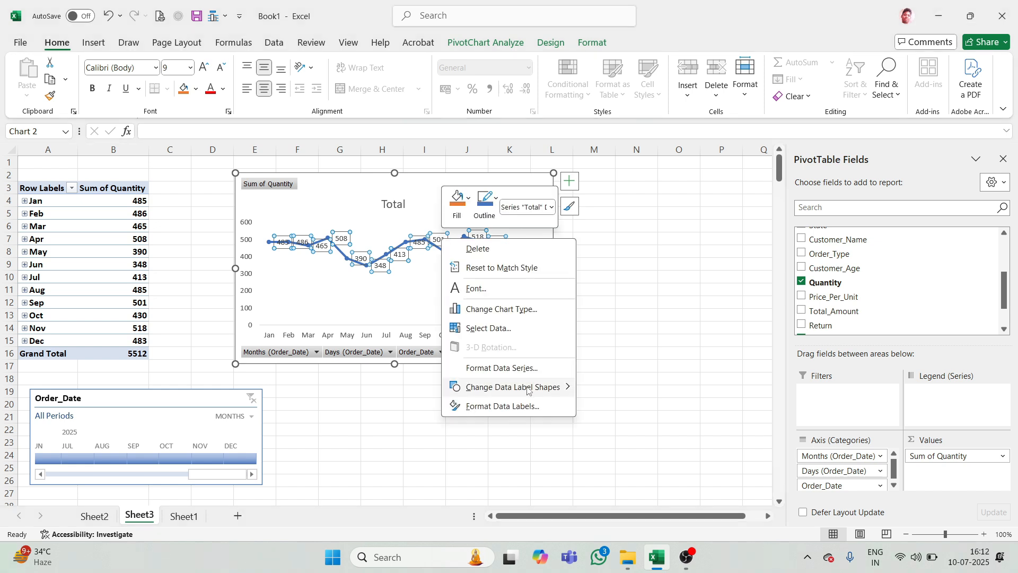
click(617, 430)
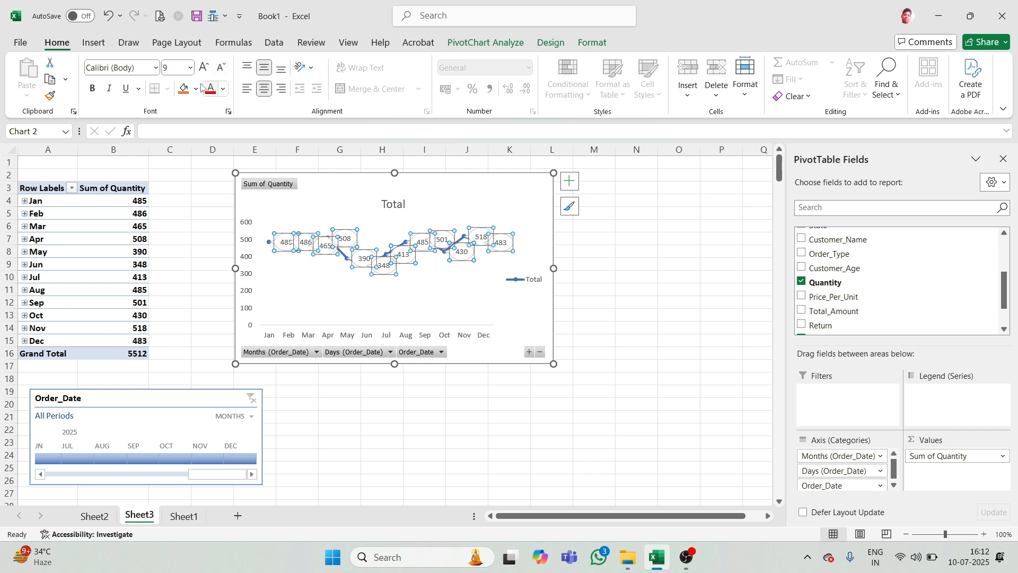
click(185, 93)
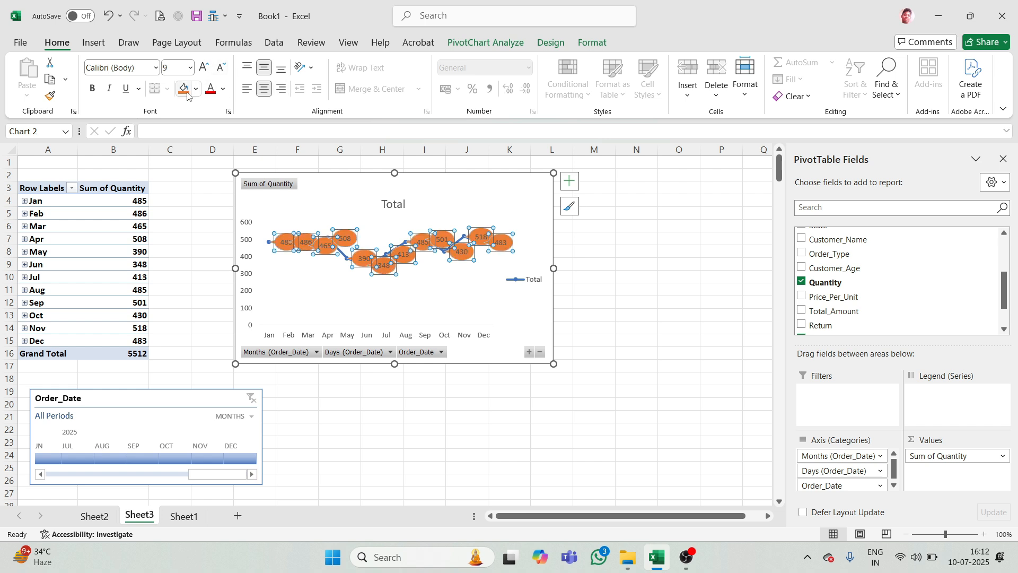
click(223, 89)
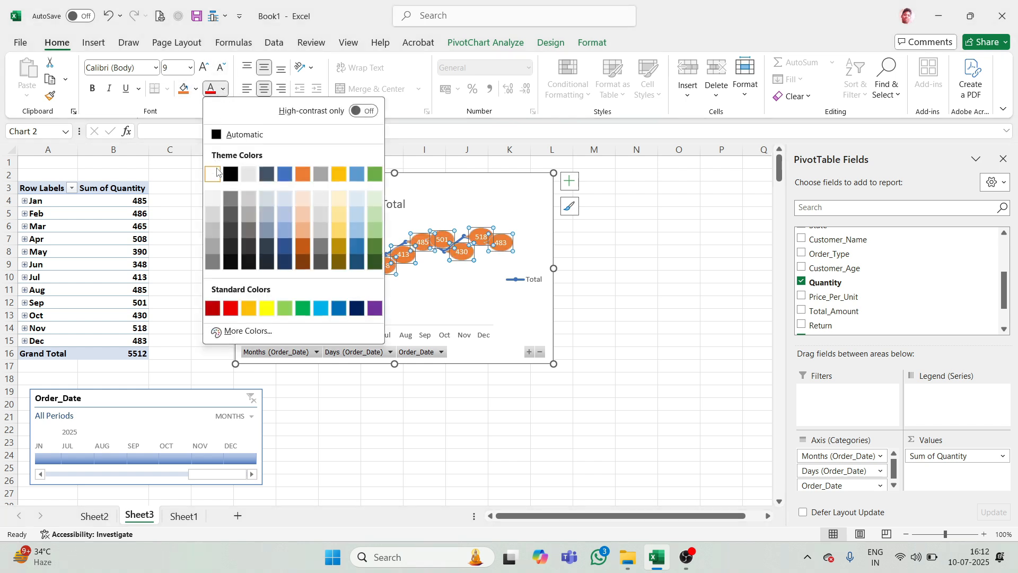
click(214, 173)
click(606, 253)
click(492, 248)
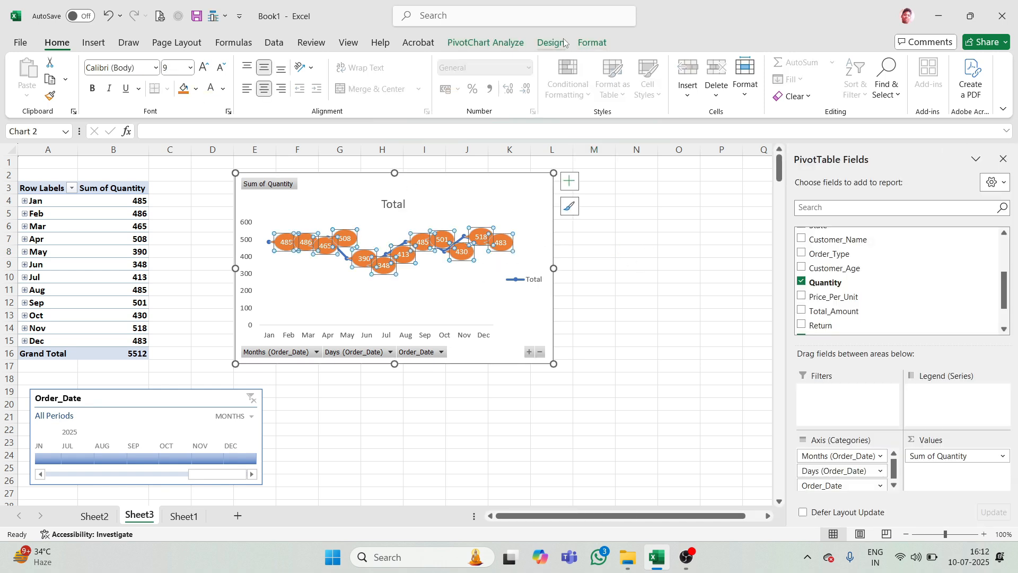
Try the solid blue chart style on the line chart, settling on the dark grey gradient style
click(551, 42)
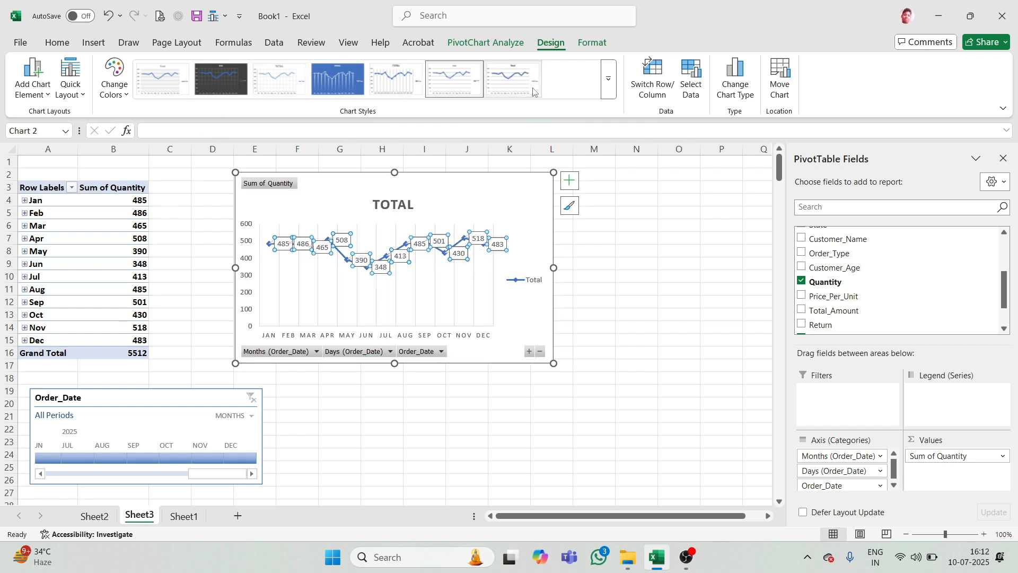
click(608, 78)
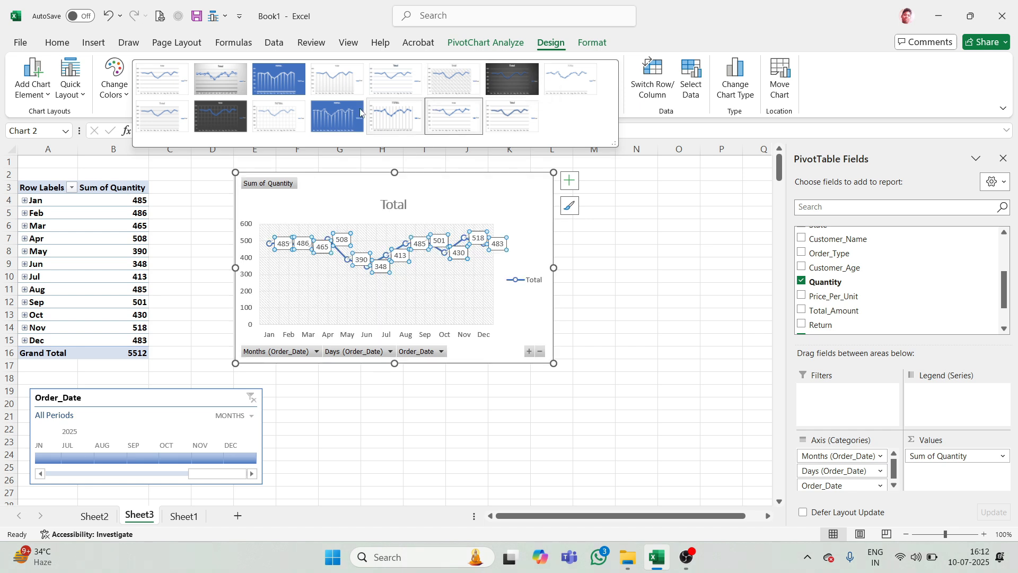
click(339, 115)
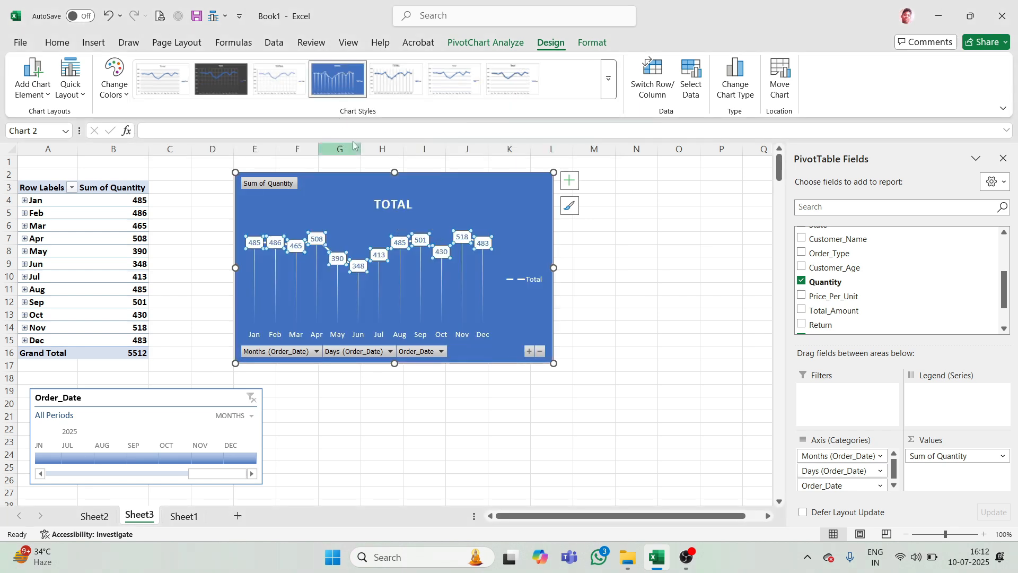
click(609, 83)
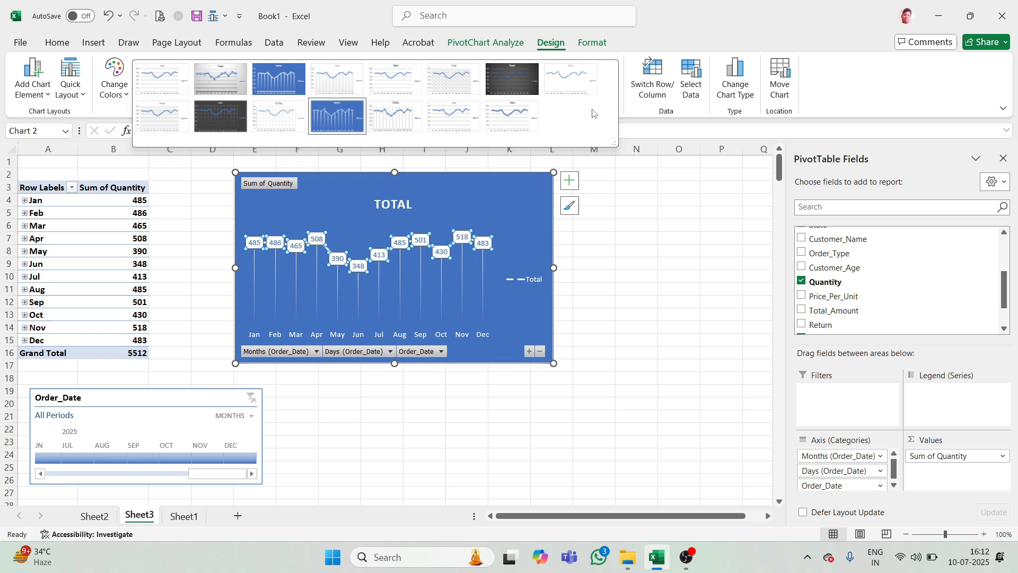
click(513, 88)
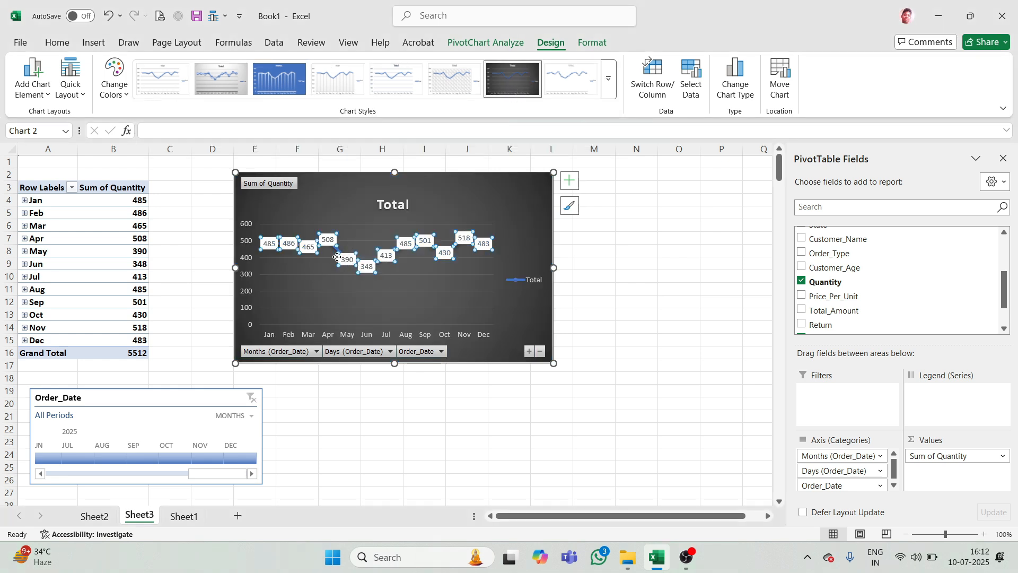
Set the data label position to Above and delete the chart title
right_click(410, 243)
click(467, 410)
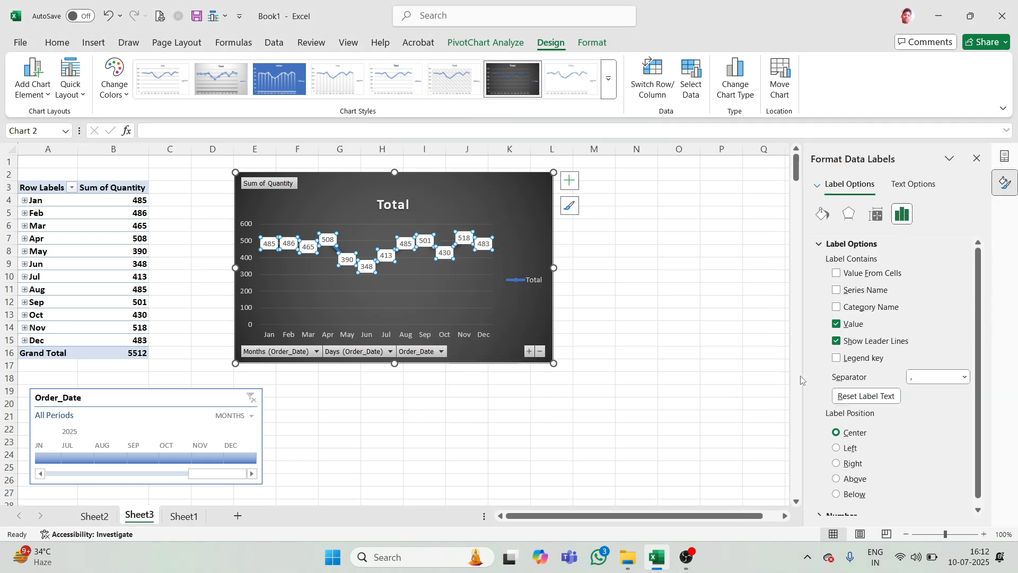
scroll(852, 480, down, 1)
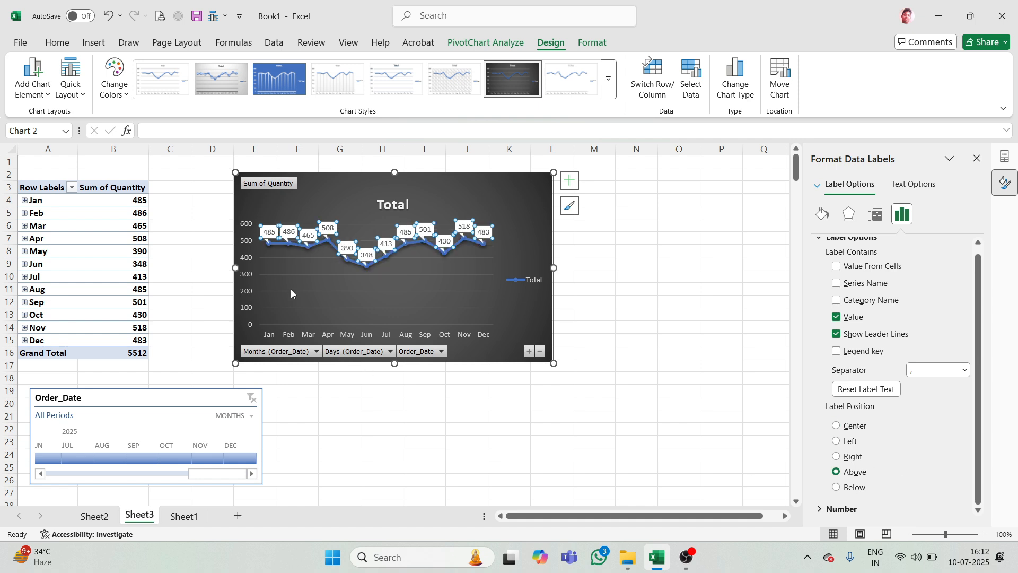
click(382, 206)
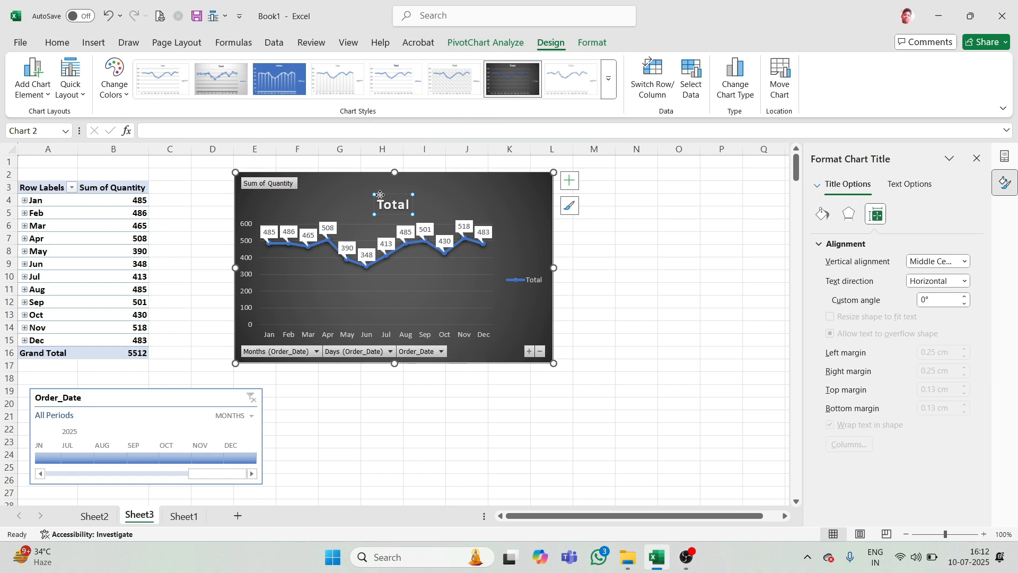
key(Delete)
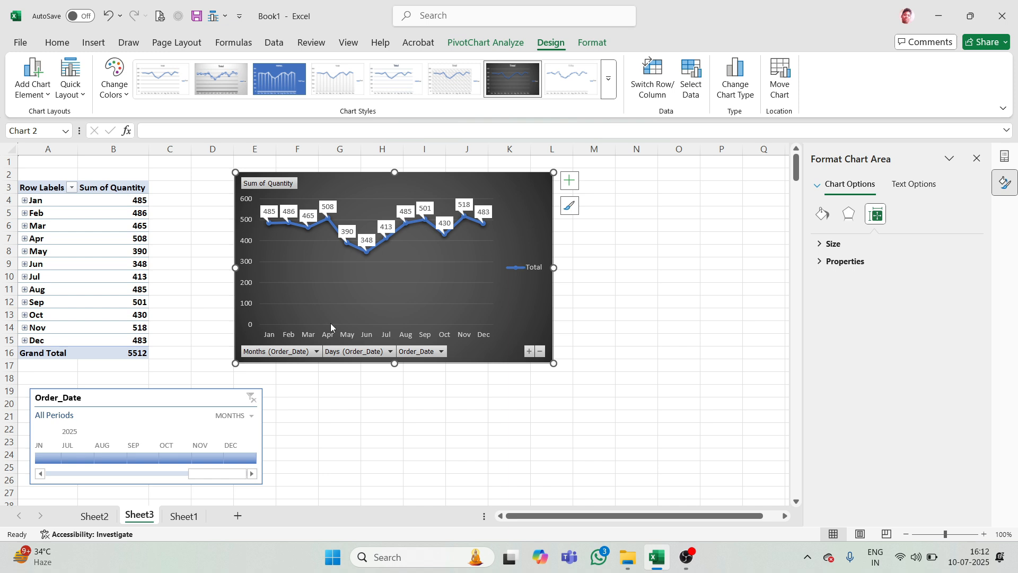
Try the Order_Date timeline filter on Jun - Aug 2025, and set it to Jan - May 2024
drag(45, 459, 117, 460)
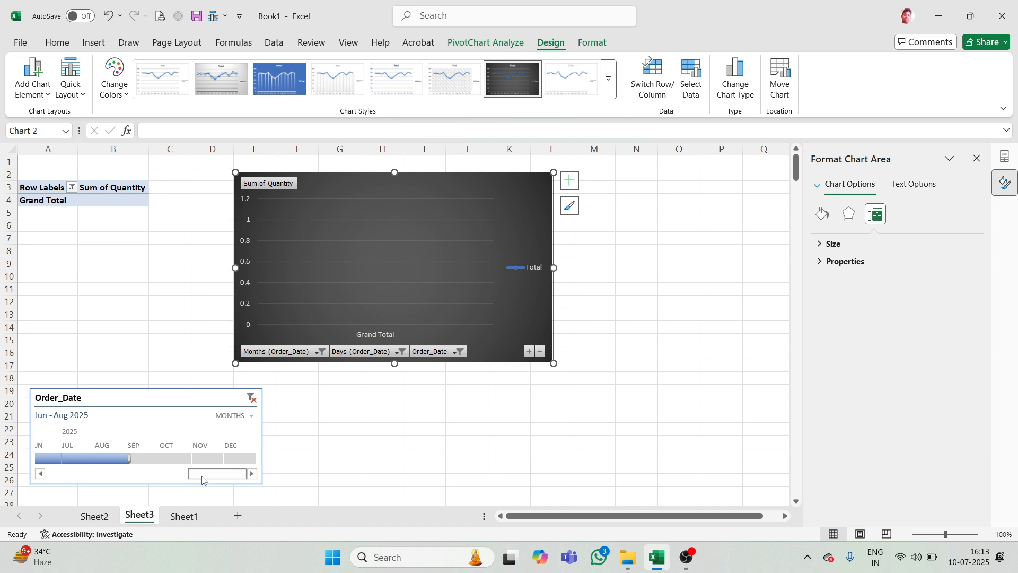
drag(201, 476, 183, 458)
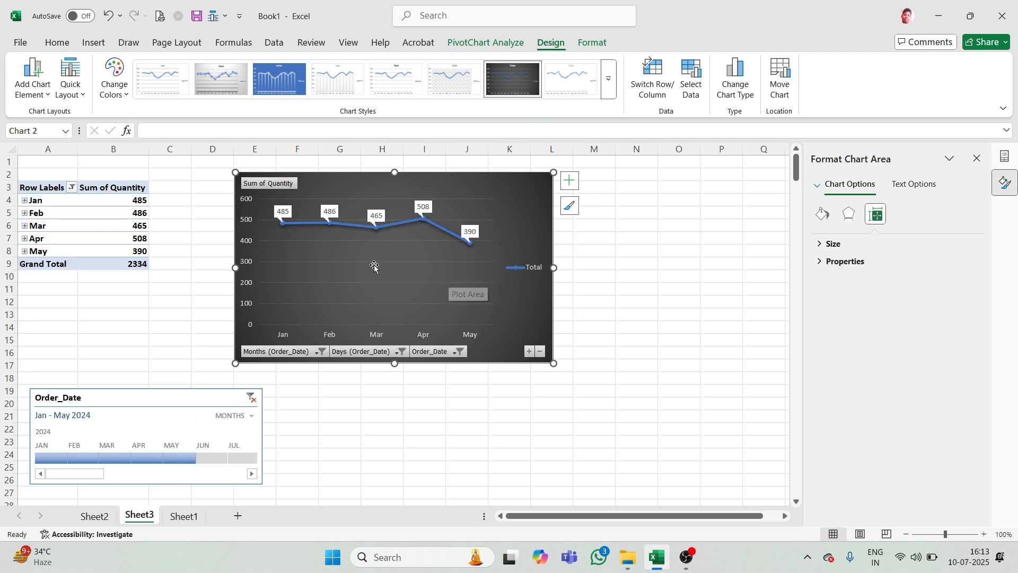
Make the line chart slightly smaller and move it down beside the Order_Date timeline, starting around row 15
drag(340, 205, 293, 204)
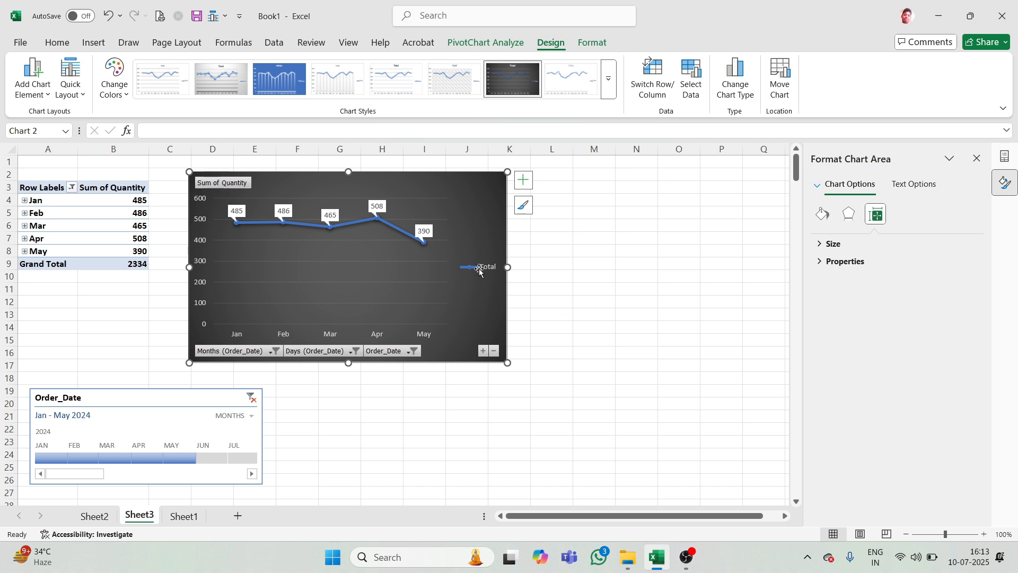
mouse_move(449, 199)
mouse_down()
mouse_move(406, 210)
mouse_move(398, 228)
mouse_move(418, 200)
mouse_up()
drag(475, 175, 442, 190)
drag(385, 211, 497, 361)
click(208, 236)
Create a PivotTable from the Sheet1 data range $A$1:$N$1001 in the existing worksheet at Sheet3!$D$3
click(183, 516)
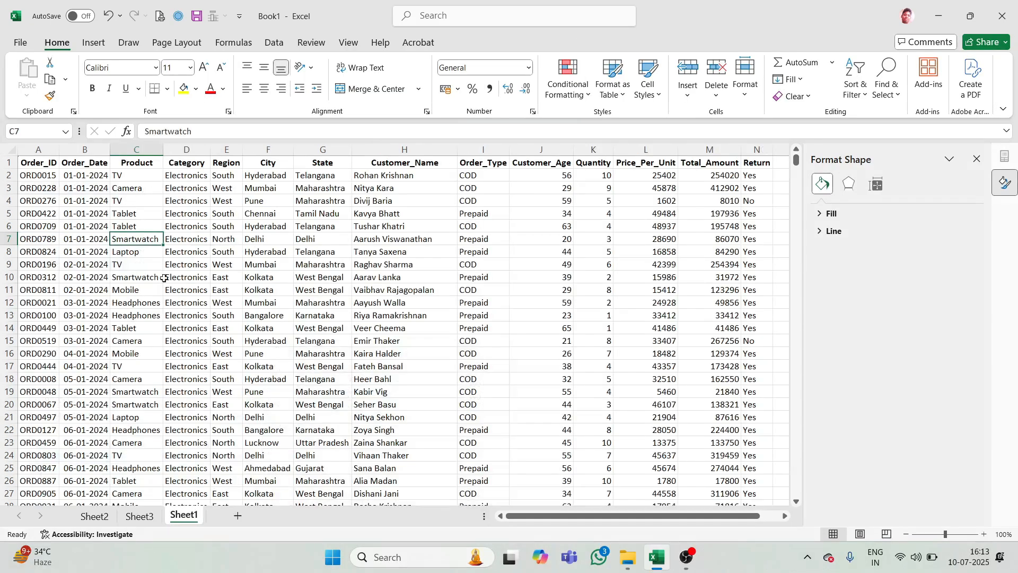
click(93, 42)
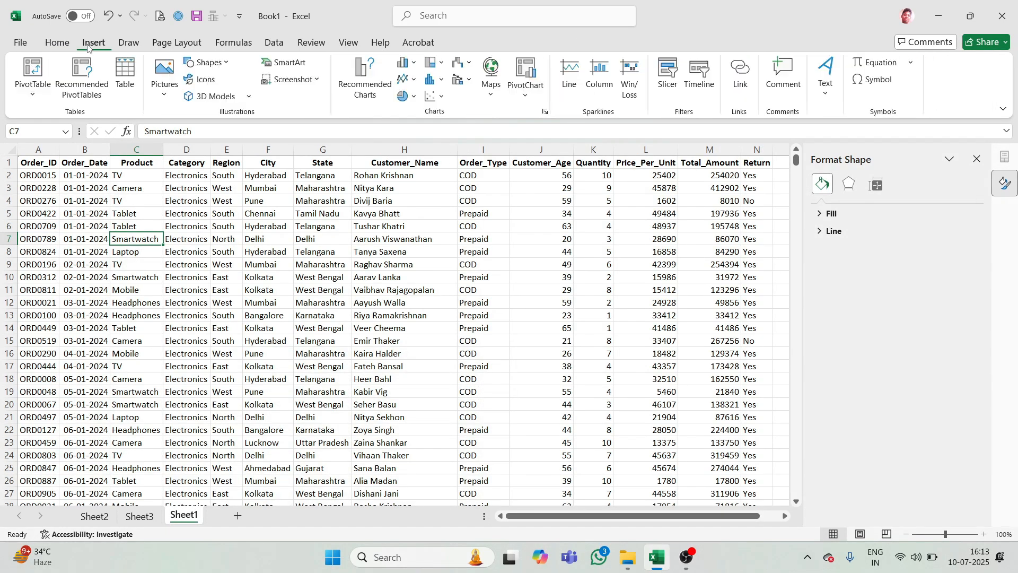
click(33, 98)
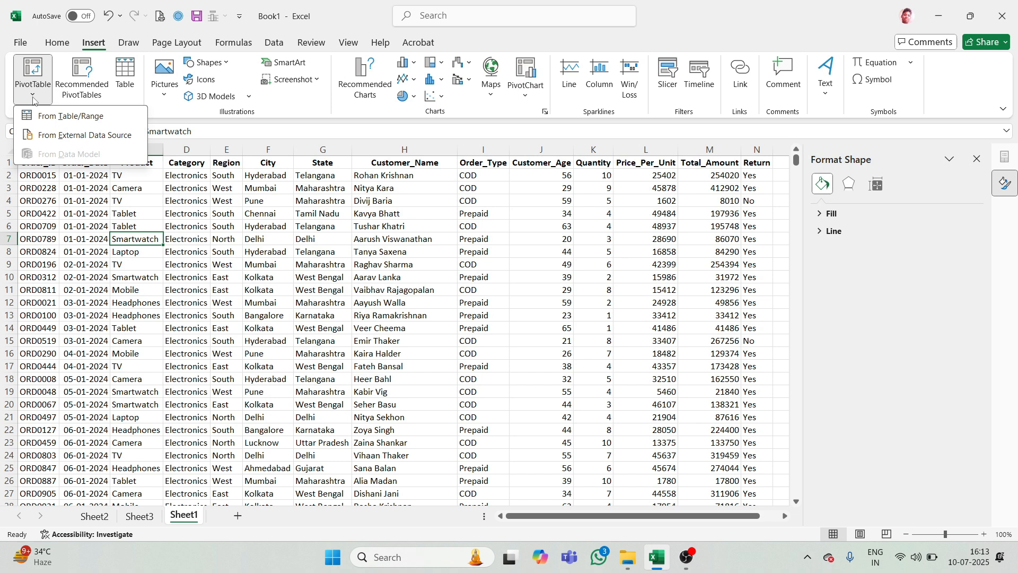
click(61, 119)
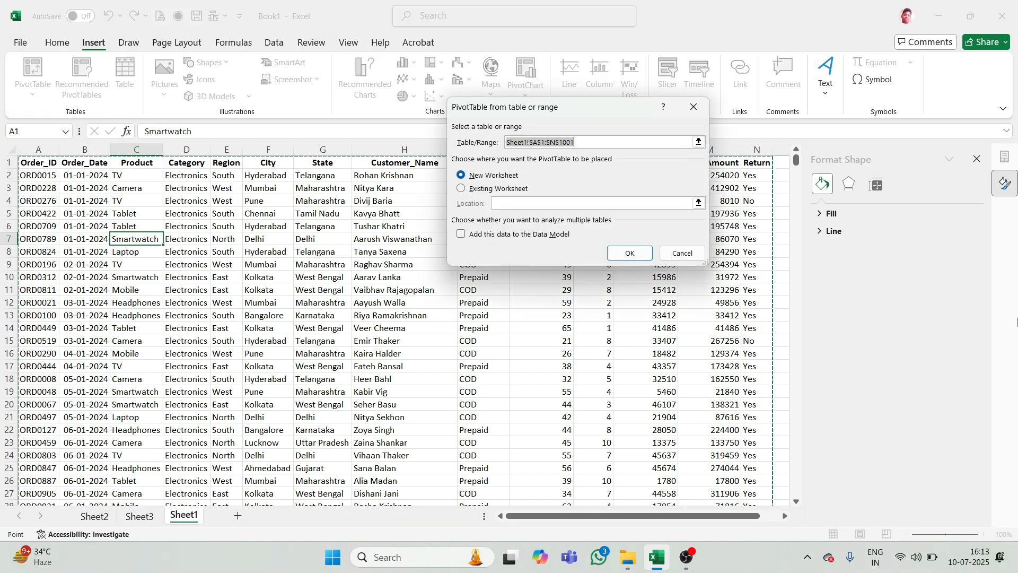
click(465, 189)
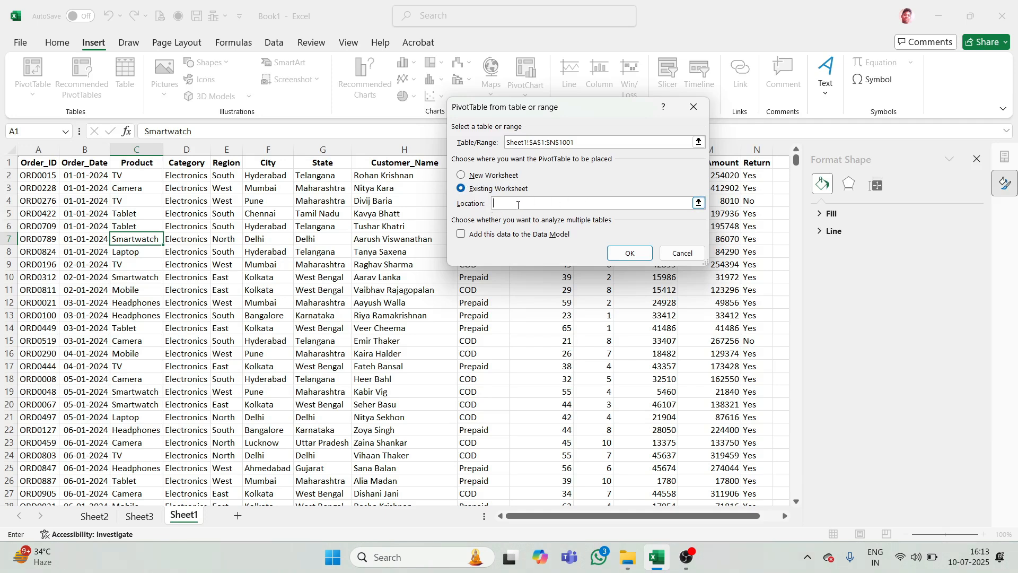
click(141, 518)
click(197, 193)
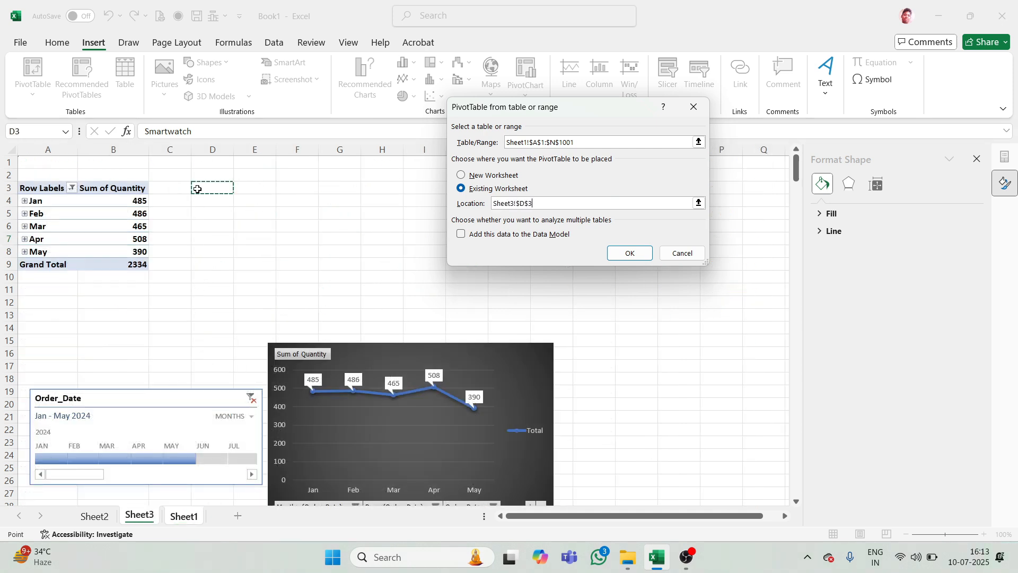
click(642, 252)
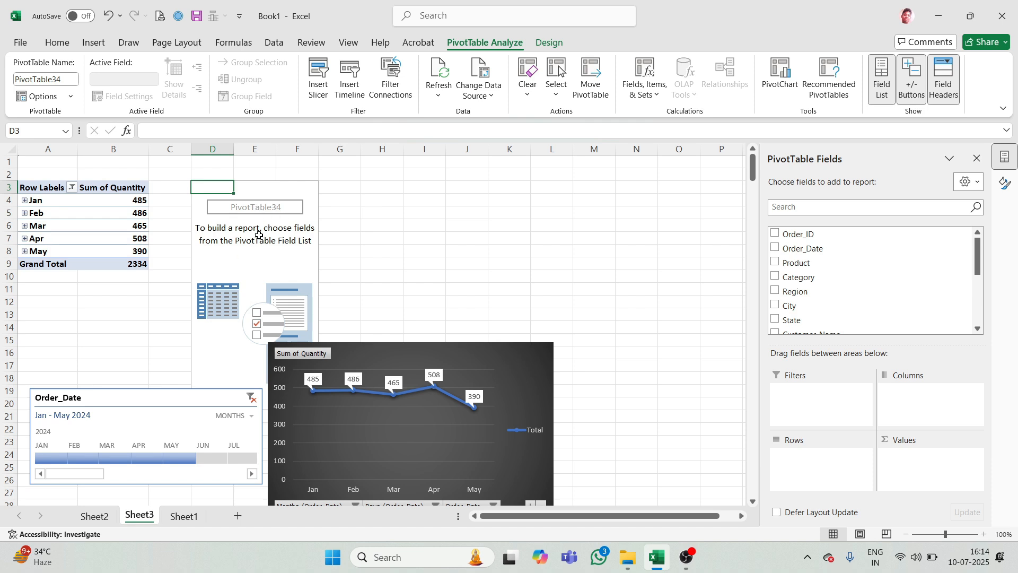
Build the new PivotTable with State as rows and the sums of Quantity and Total_Amount as values
scroll(783, 281, down, 1)
click(785, 288)
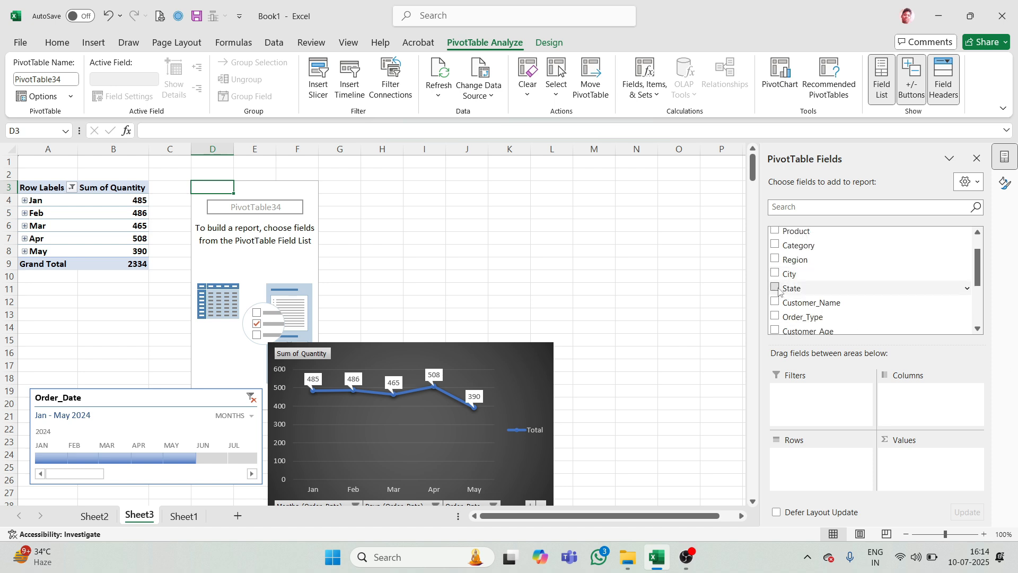
scroll(793, 291, down, 1)
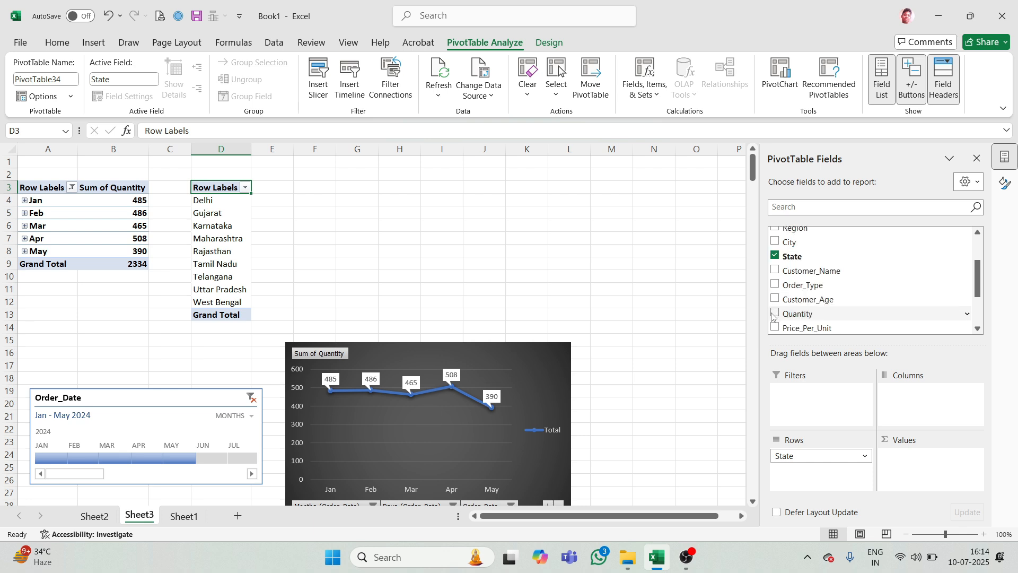
click(775, 314)
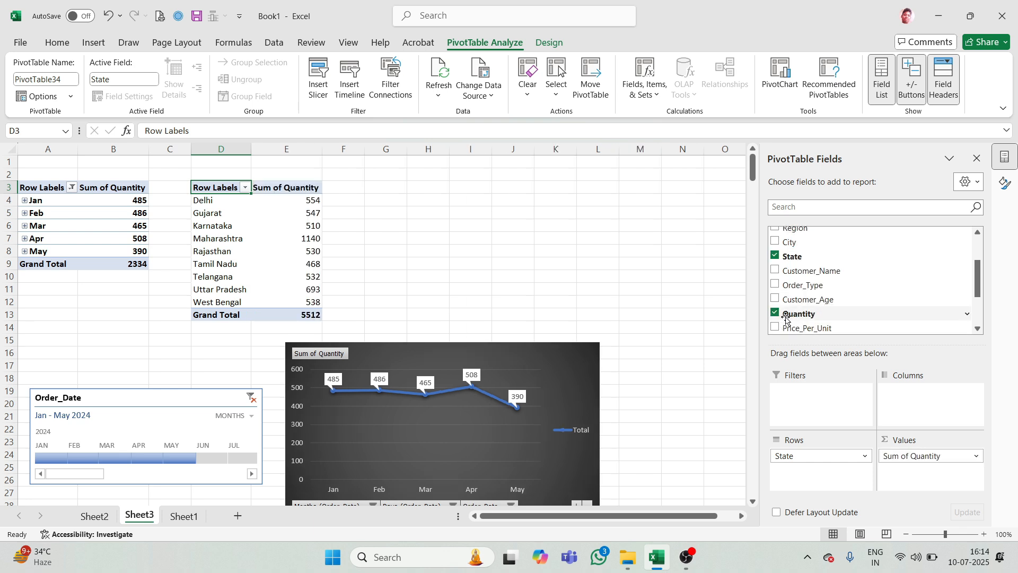
scroll(775, 315, down, 1)
click(775, 310)
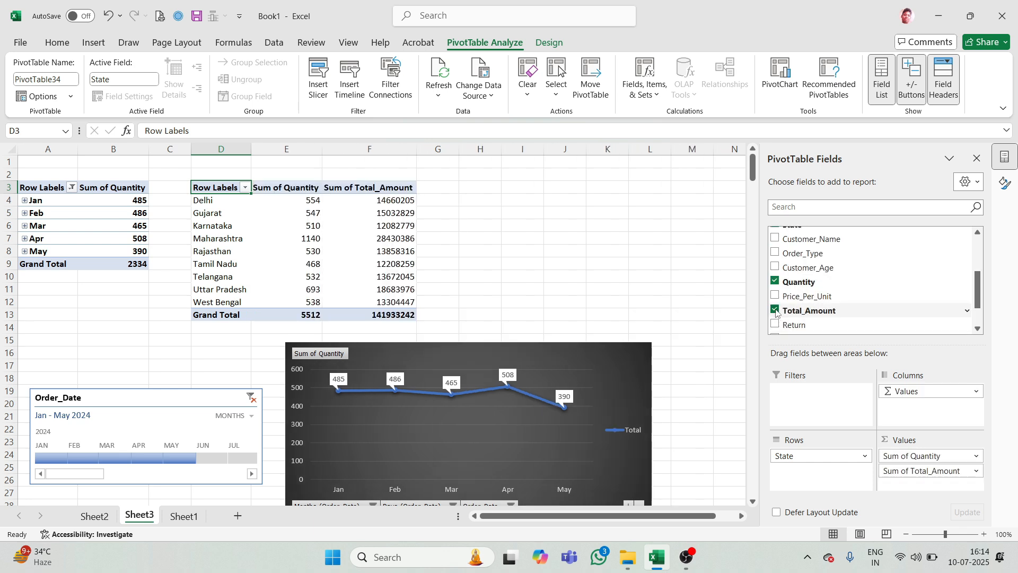
click(333, 252)
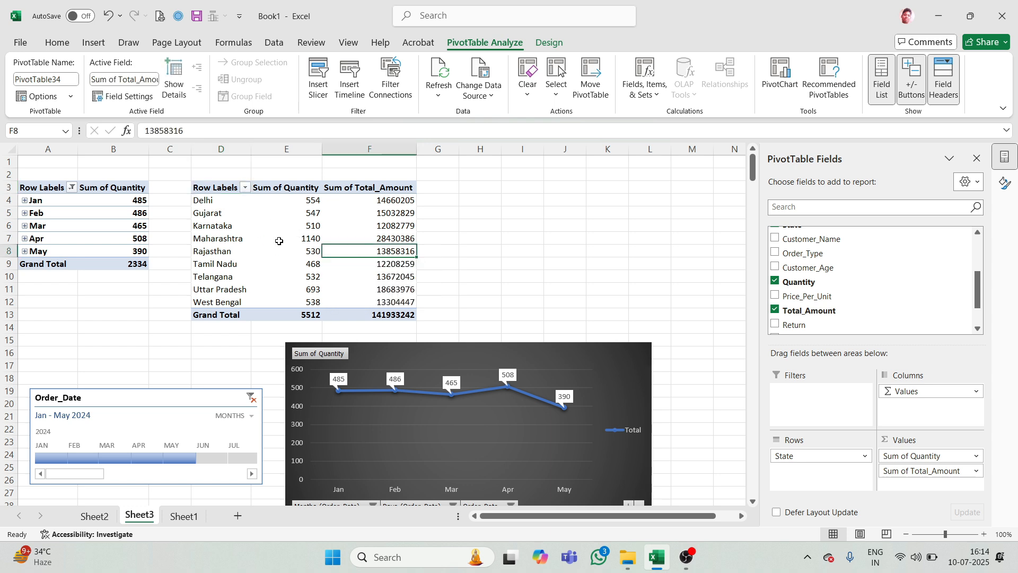
click(220, 228)
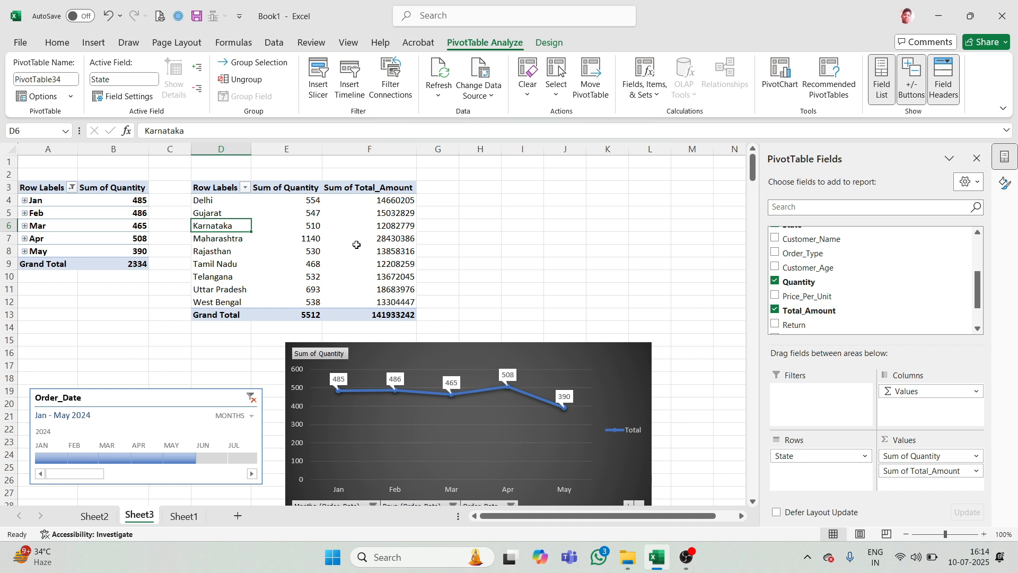
Filter the Order_Date timeline to Q1 2024 and move it slightly up toward the chart
drag(51, 459, 124, 459)
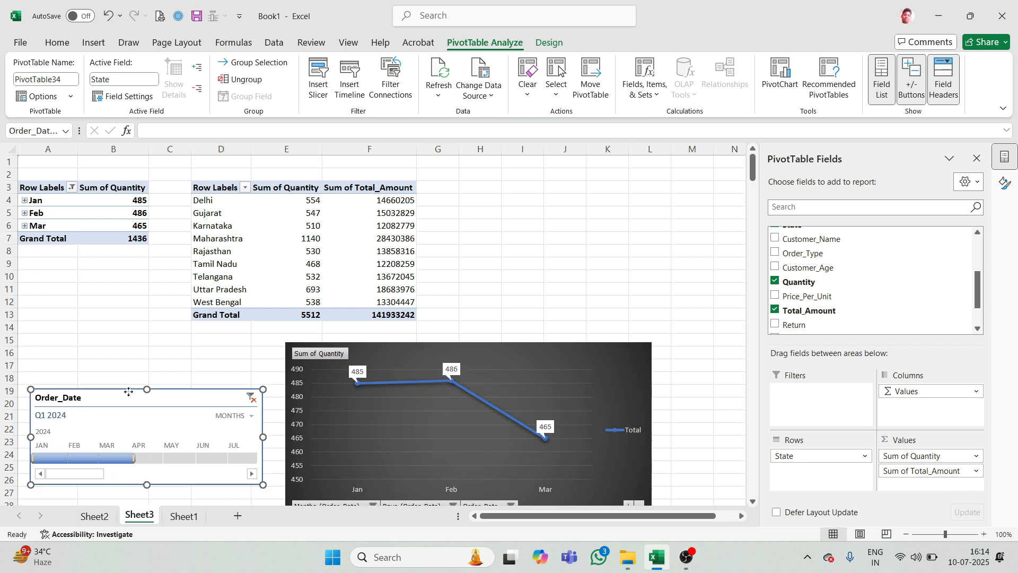
drag(126, 398, 149, 381)
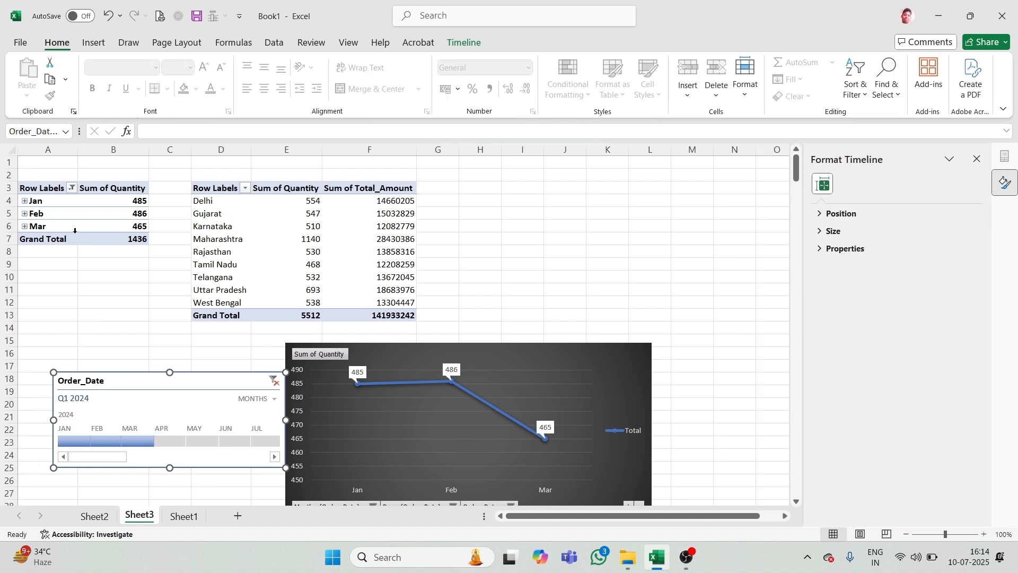
drag(220, 252, 347, 263)
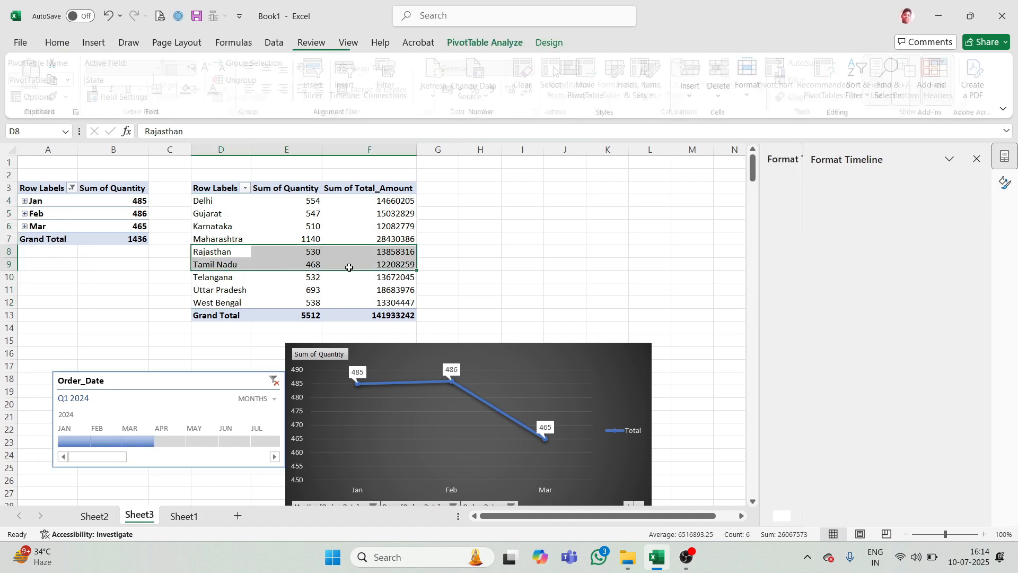
click(282, 278)
mouse_move(254, 280)
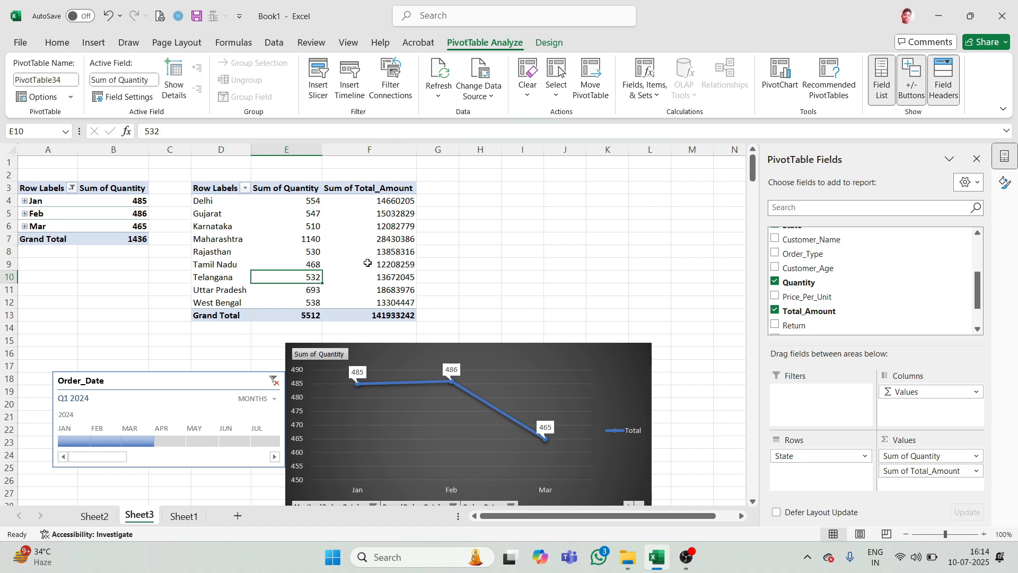
mouse_move(367, 264)
click(292, 241)
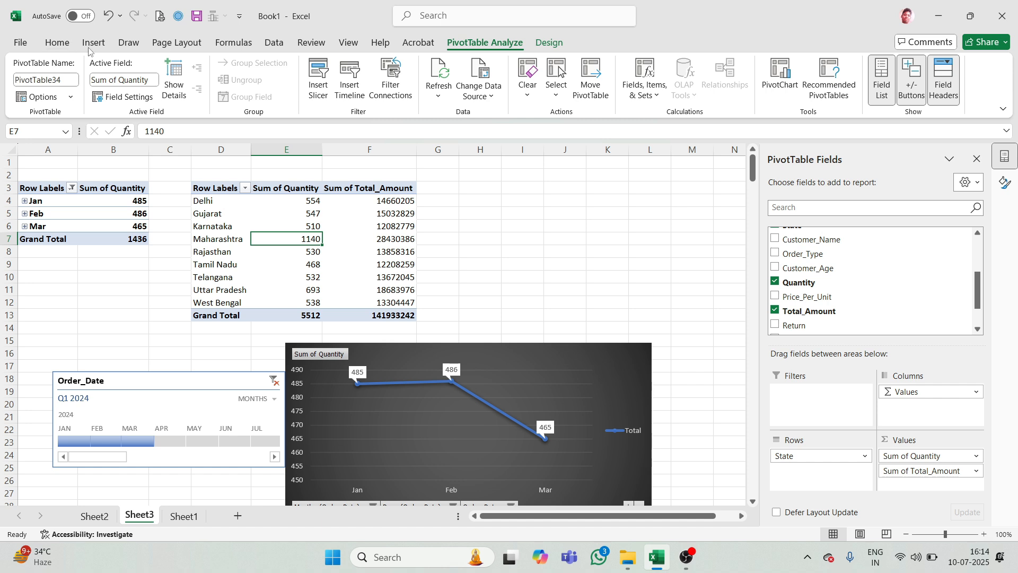
click(205, 221)
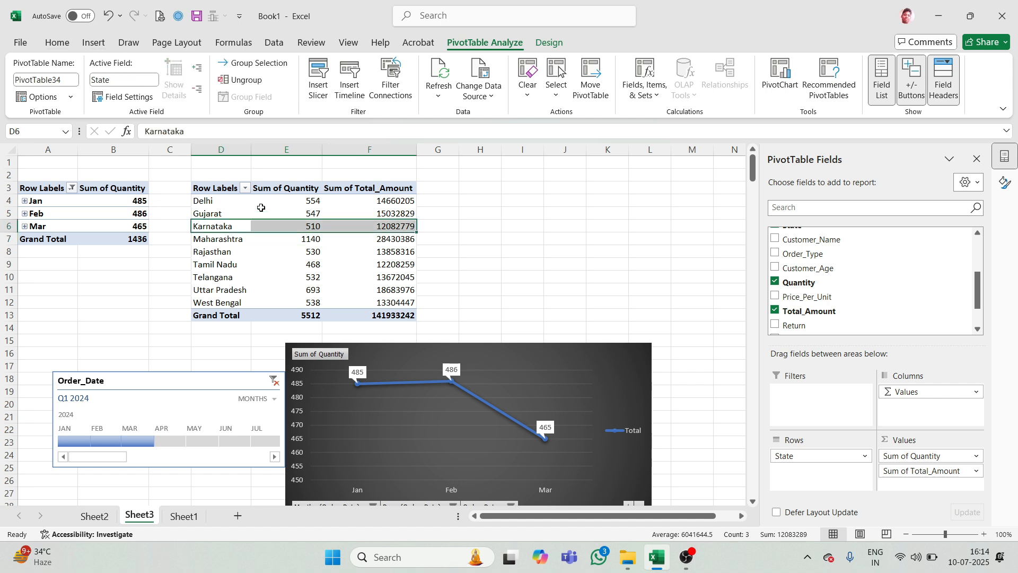
Insert a basic pie PivotChart based on the state PivotTable
click(236, 213)
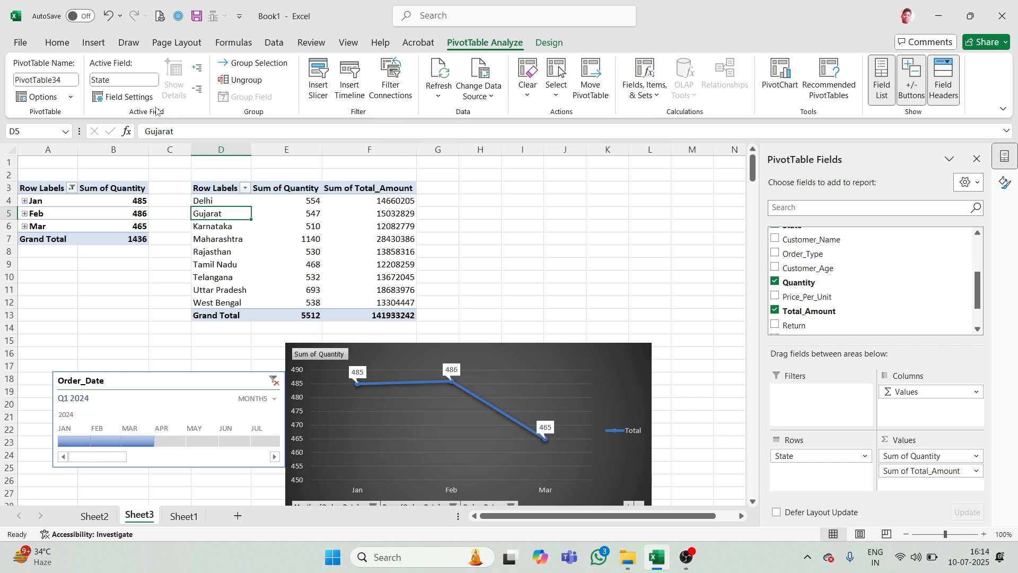
click(93, 43)
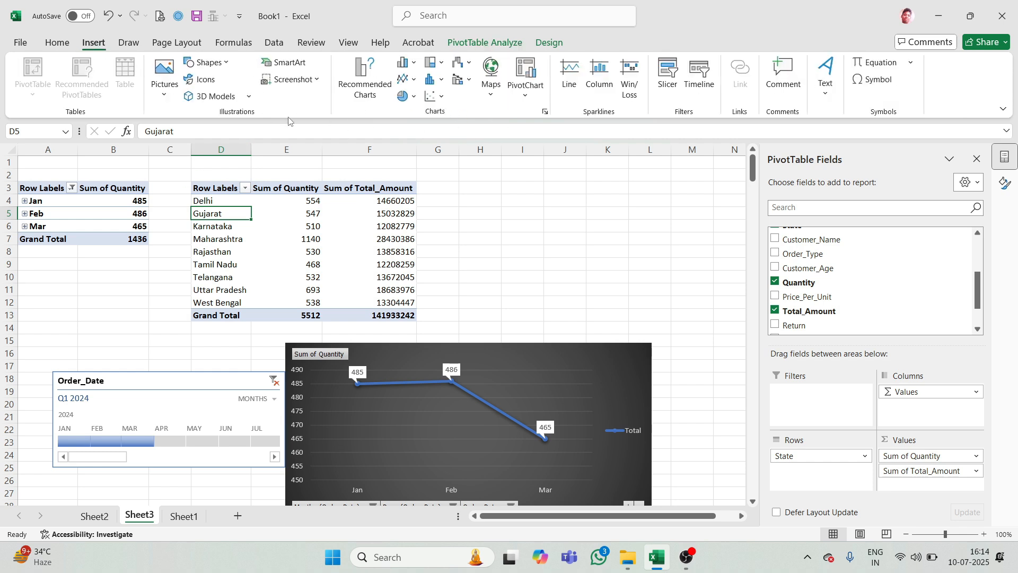
click(546, 113)
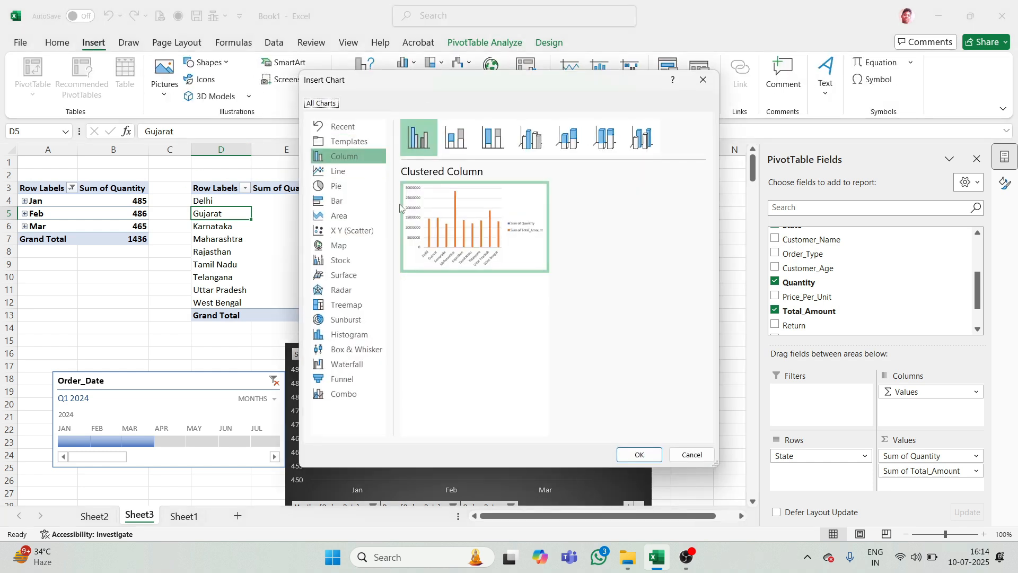
click(335, 190)
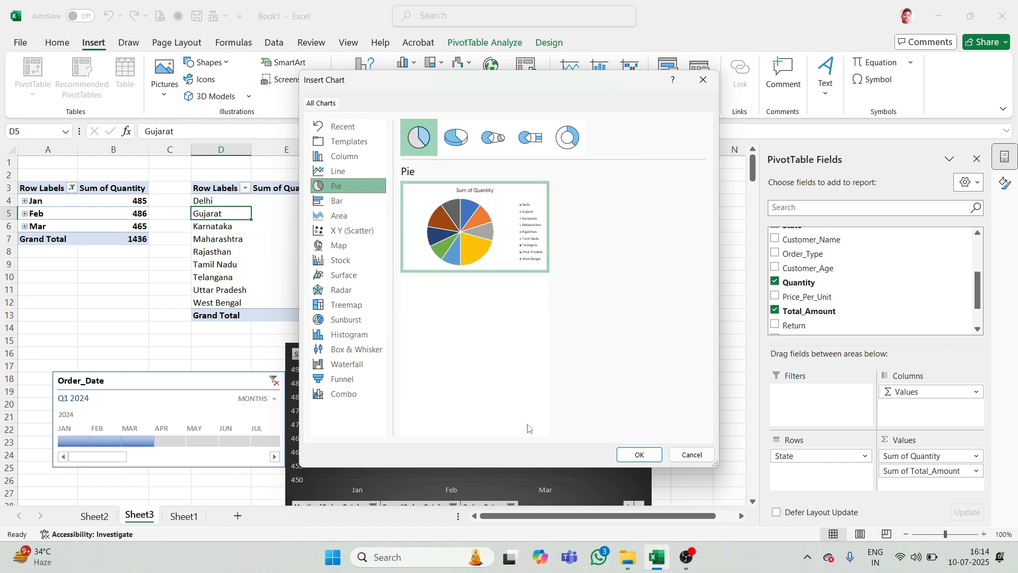
click(639, 454)
Shrink the pie chart and move it up above the line chart, toward the far side of the state PivotTable
drag(408, 288, 457, 222)
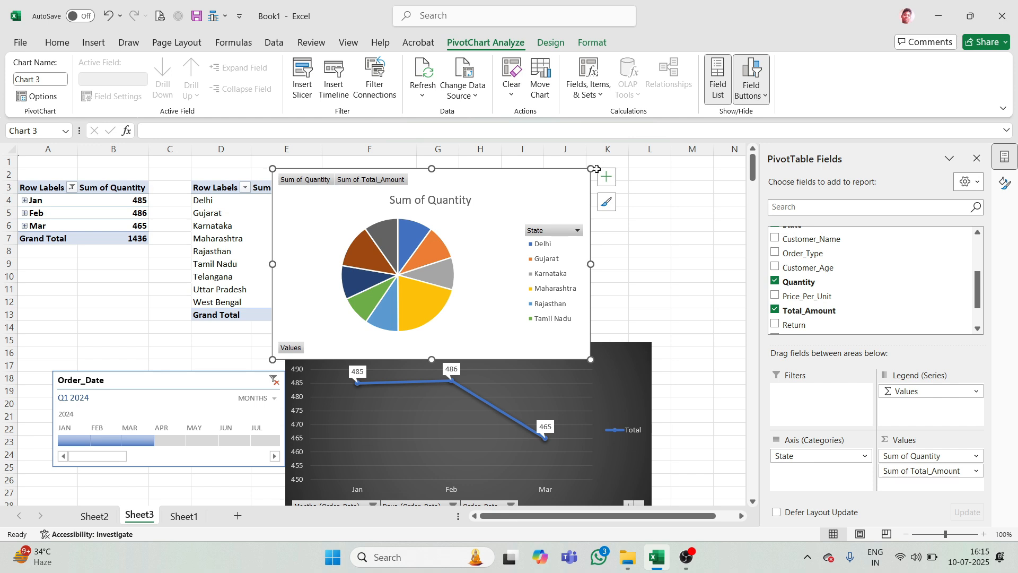
drag(591, 170, 538, 212)
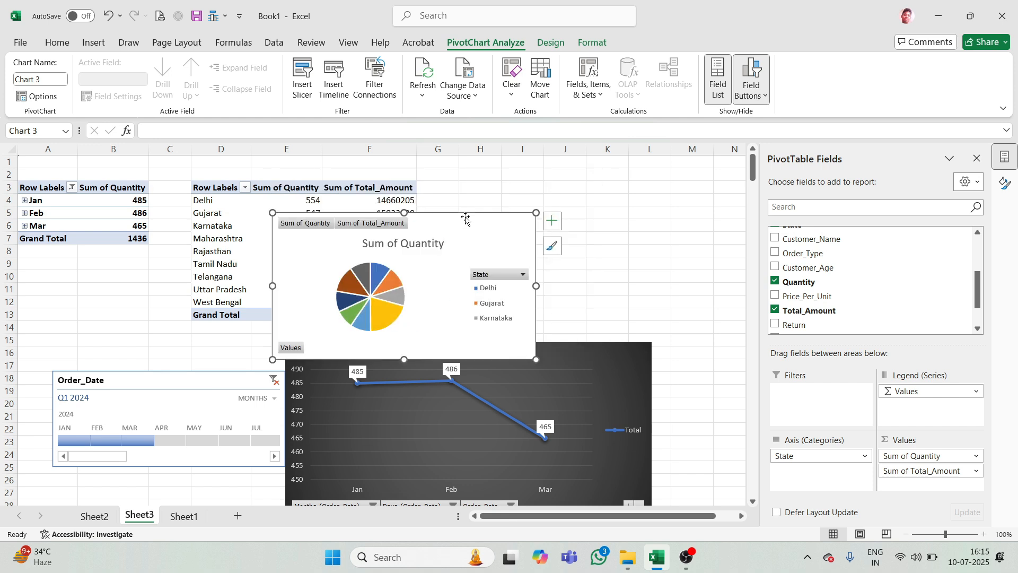
drag(466, 221, 574, 181)
Remove the title and the legend from the pie chart
click(521, 209)
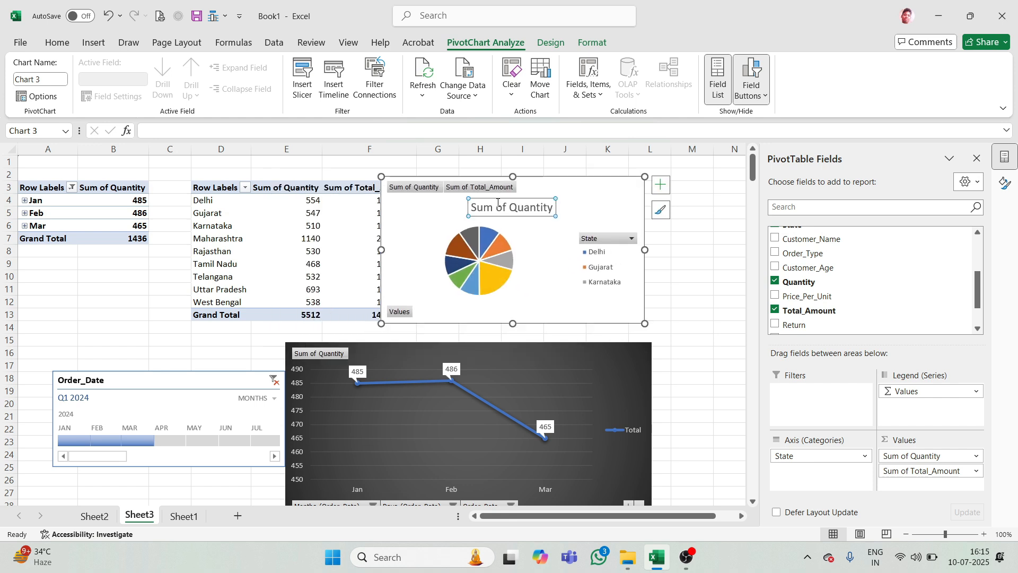
key(Delete)
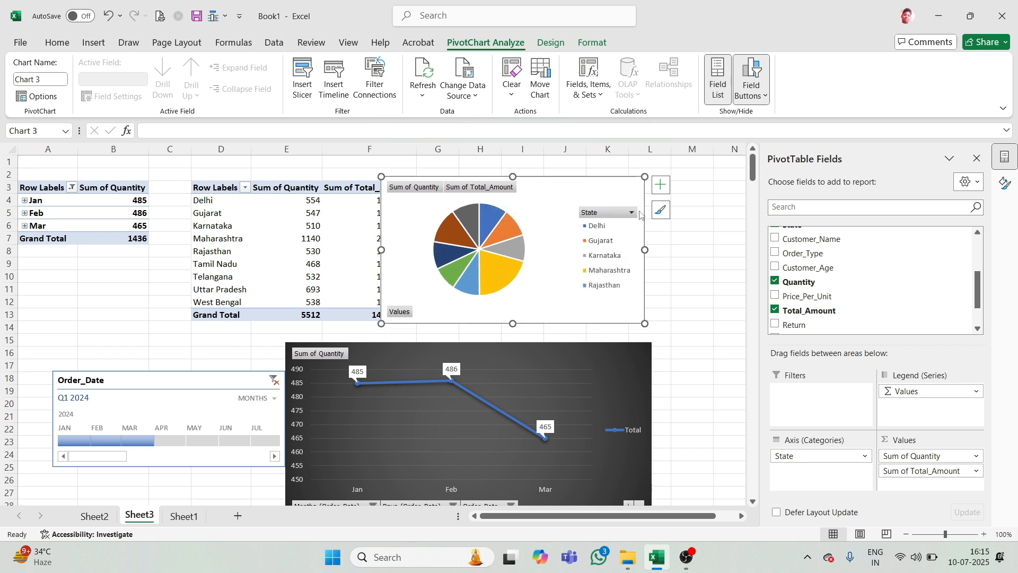
click(660, 184)
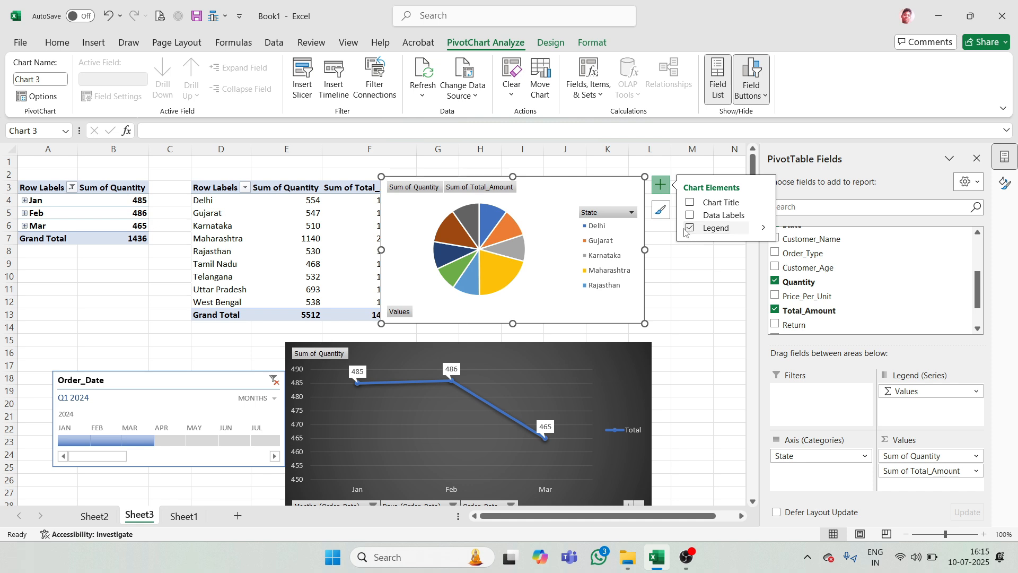
click(705, 228)
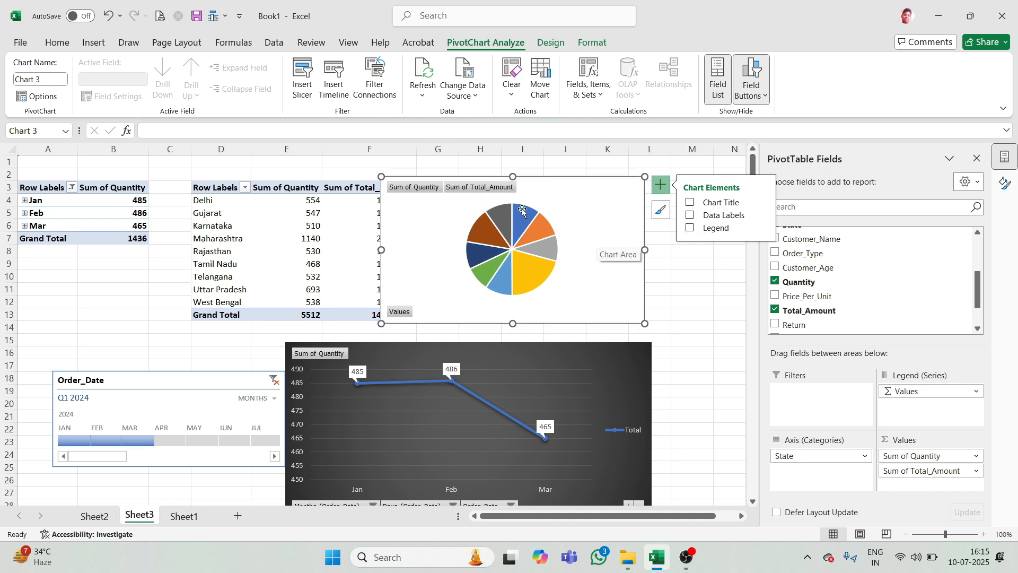
Try the dark chart style on the pie chart, then apply the grey gradient style with boxed percentage labels and a legend
click(552, 42)
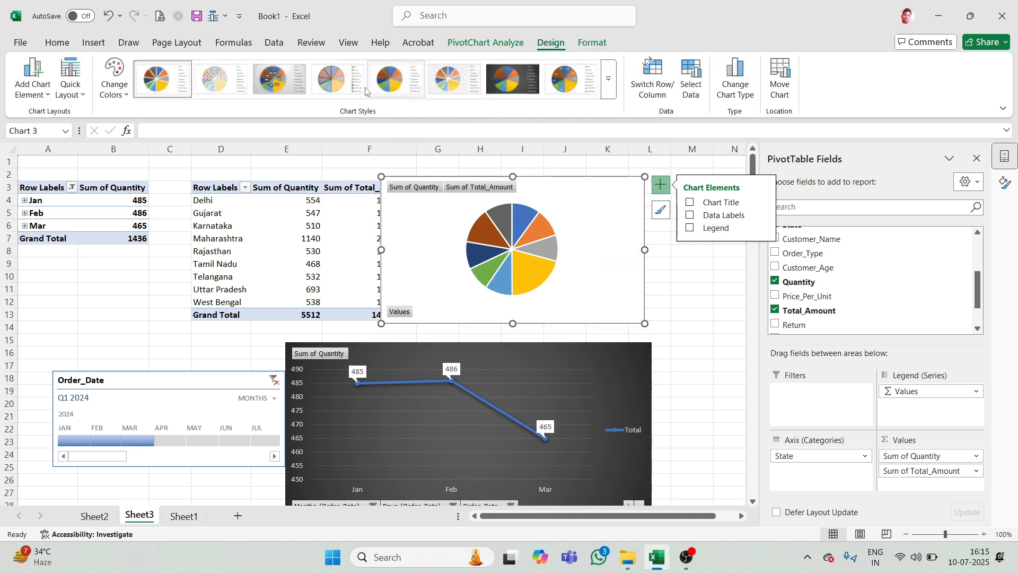
click(518, 75)
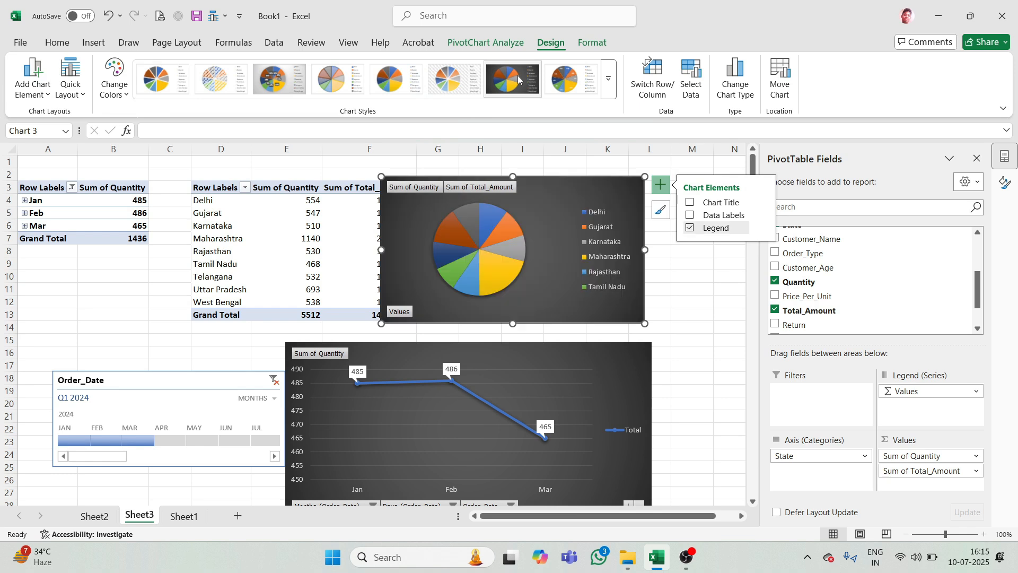
click(261, 89)
Set the label position of the pie chart's percentage data labels to Outside End
click(472, 231)
right_click(473, 231)
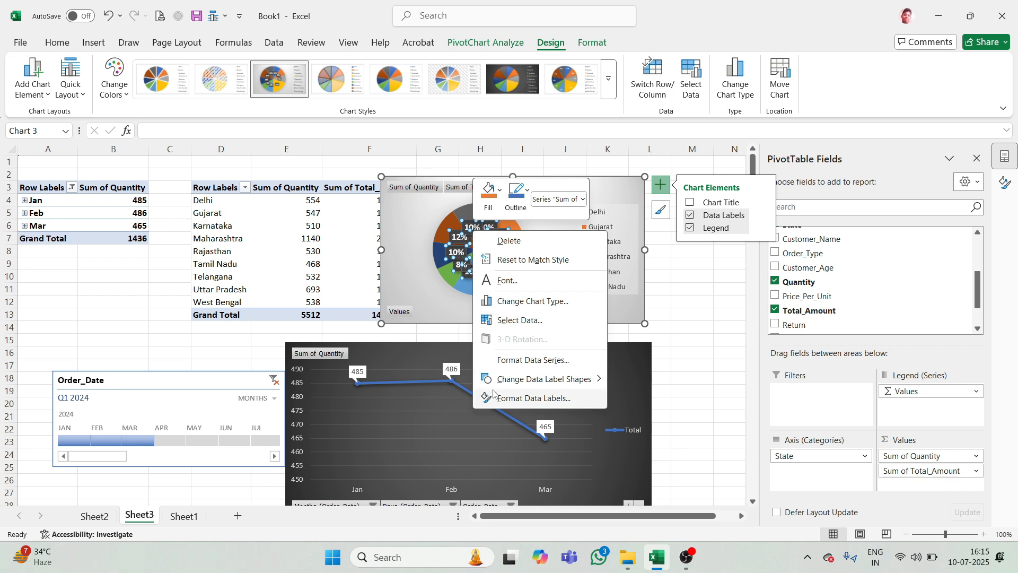
click(524, 398)
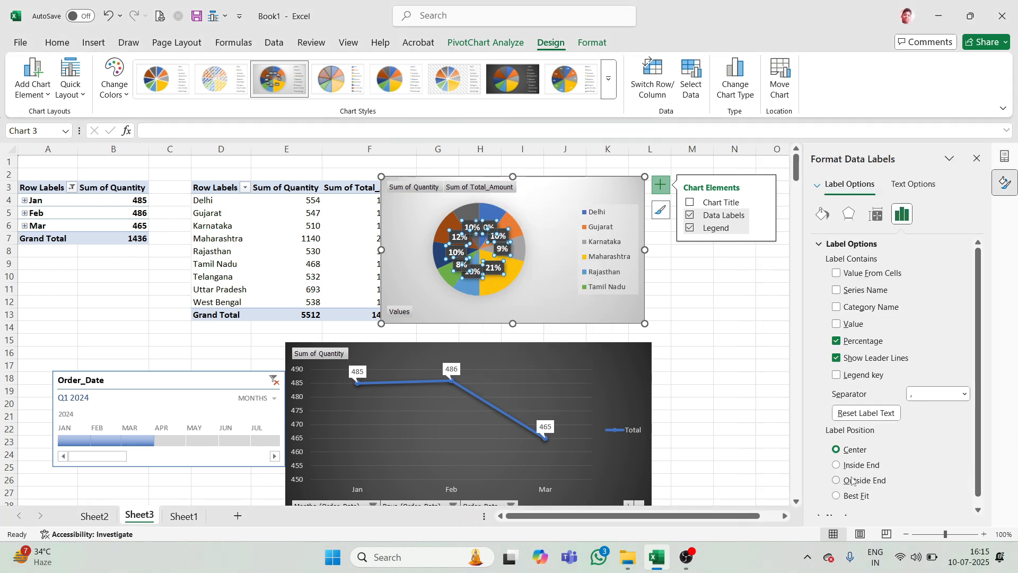
click(852, 480)
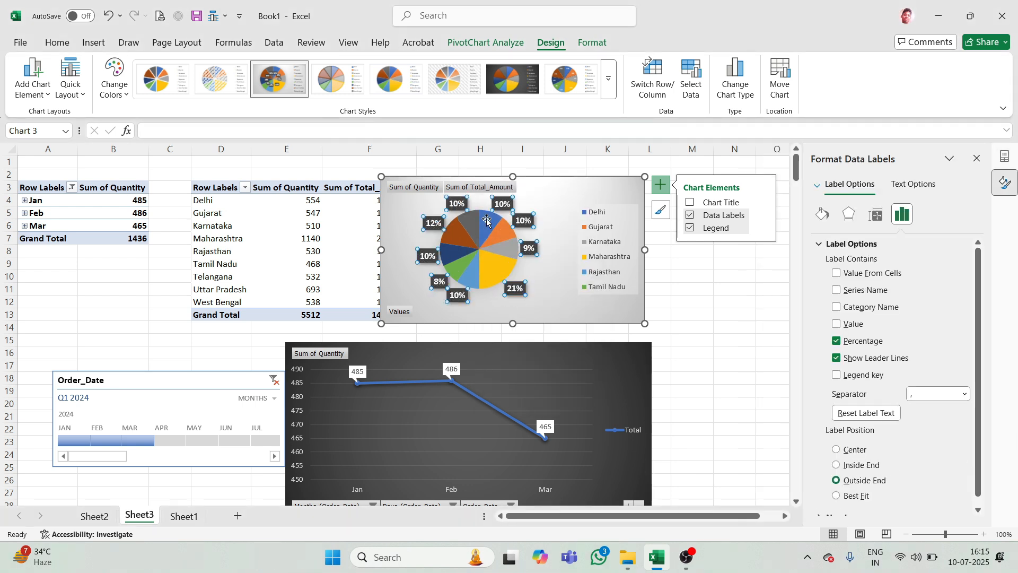
Move the pie chart clear of the Total_Amount column and give it the dark chart style matching the line chart
drag(543, 179, 586, 175)
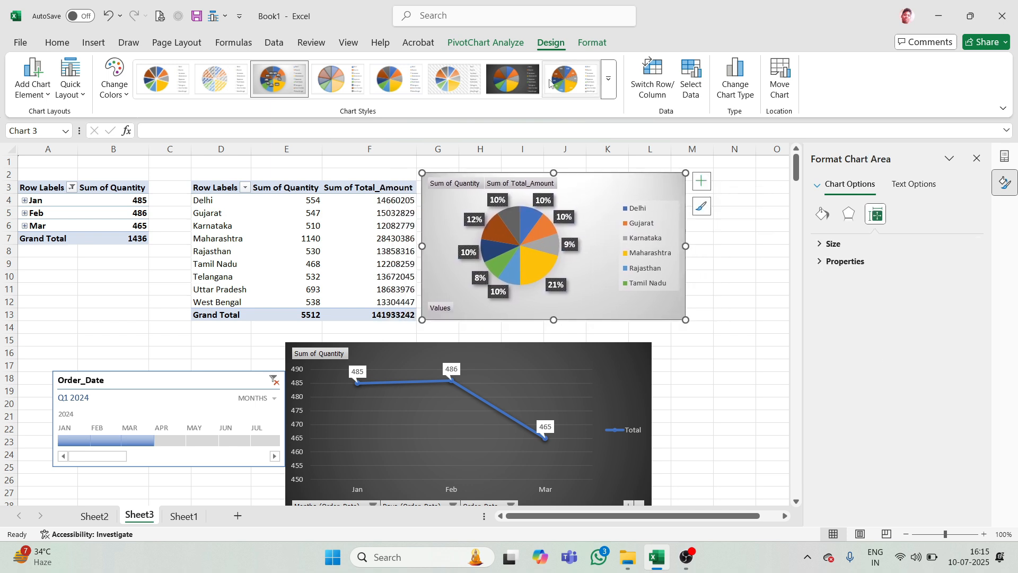
click(609, 79)
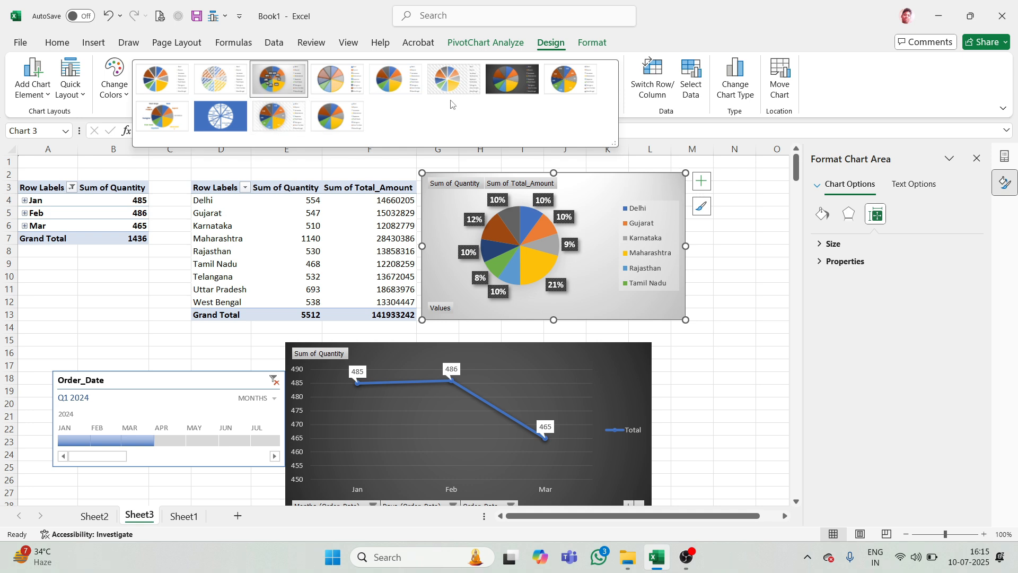
click(514, 91)
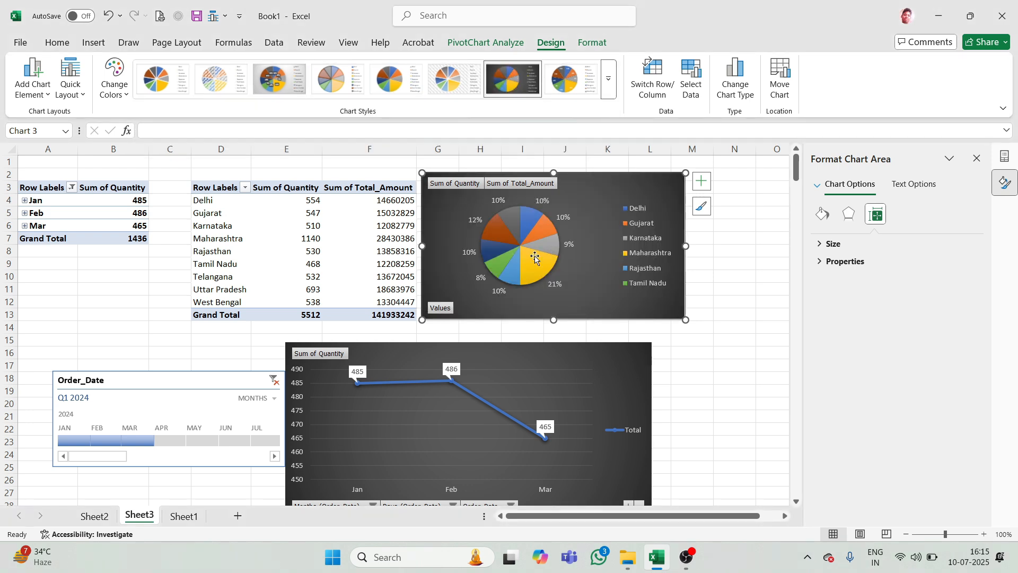
drag(604, 180, 601, 194)
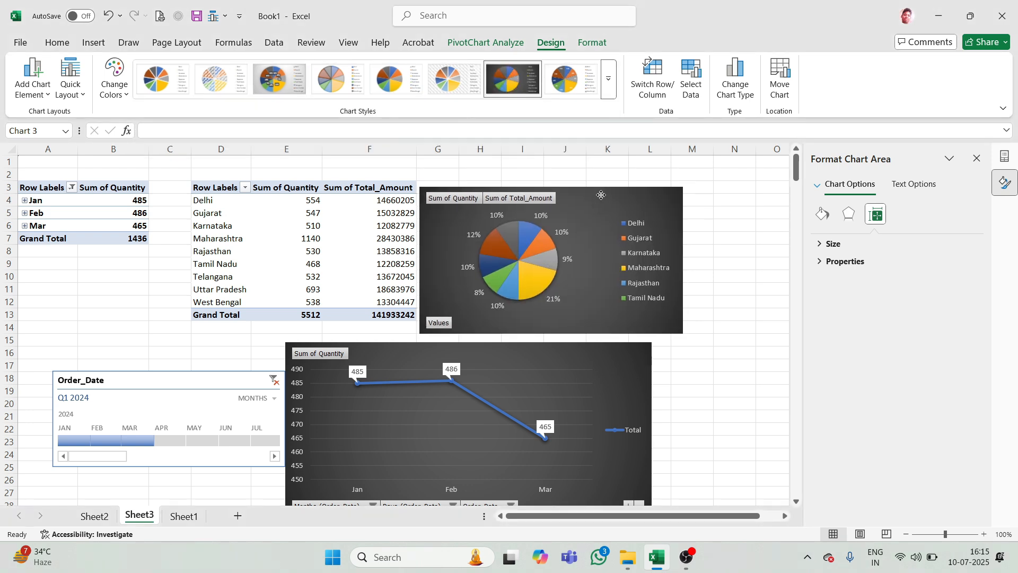
Make the line chart narrower and slightly shorter, and place the pie chart directly beside it
click(634, 348)
drag(652, 344, 545, 360)
drag(578, 217, 701, 387)
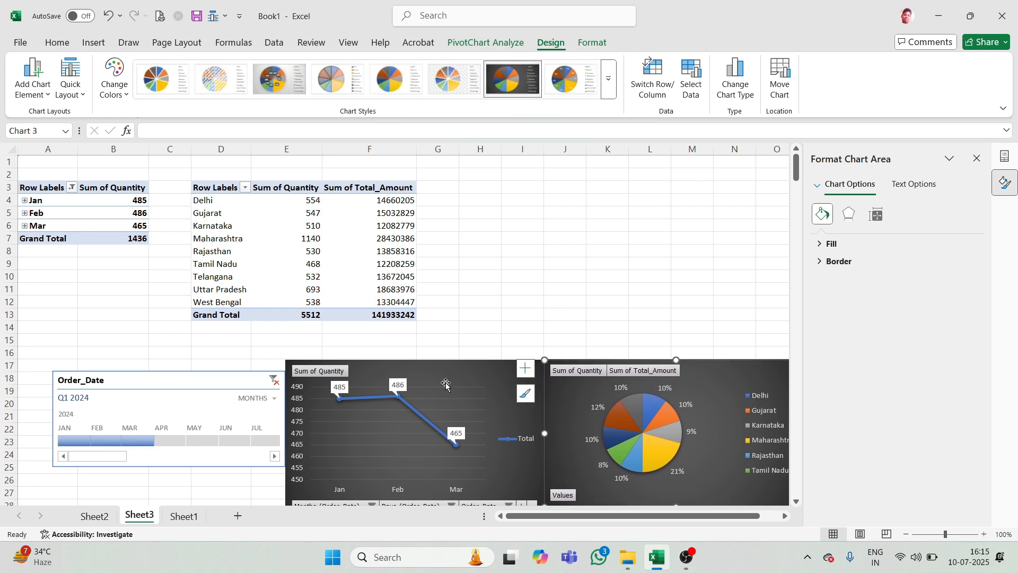
Close the chart formatting and PivotTable Fields panes and shift the pie chart slightly away from the line chart
click(493, 384)
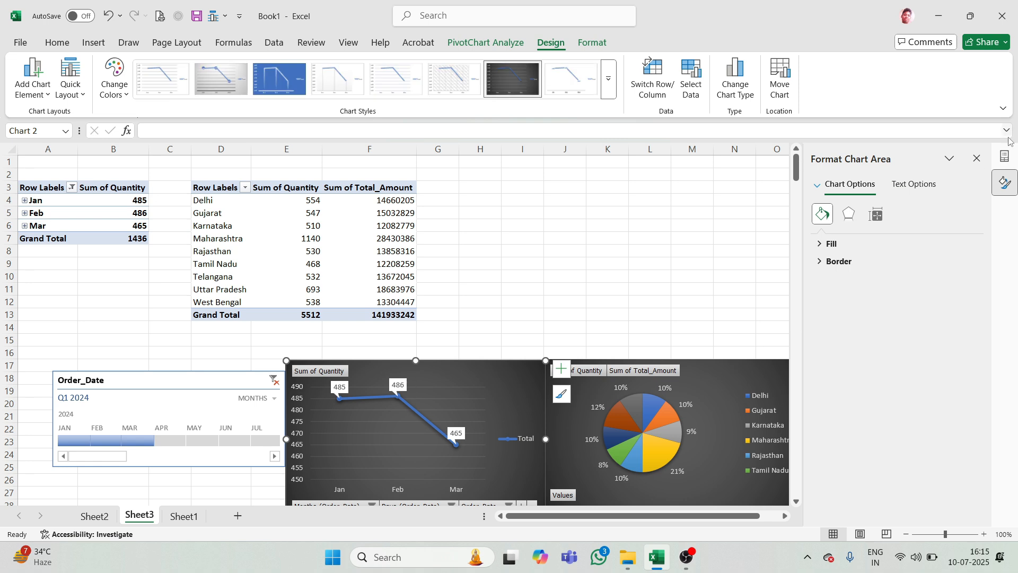
click(977, 158)
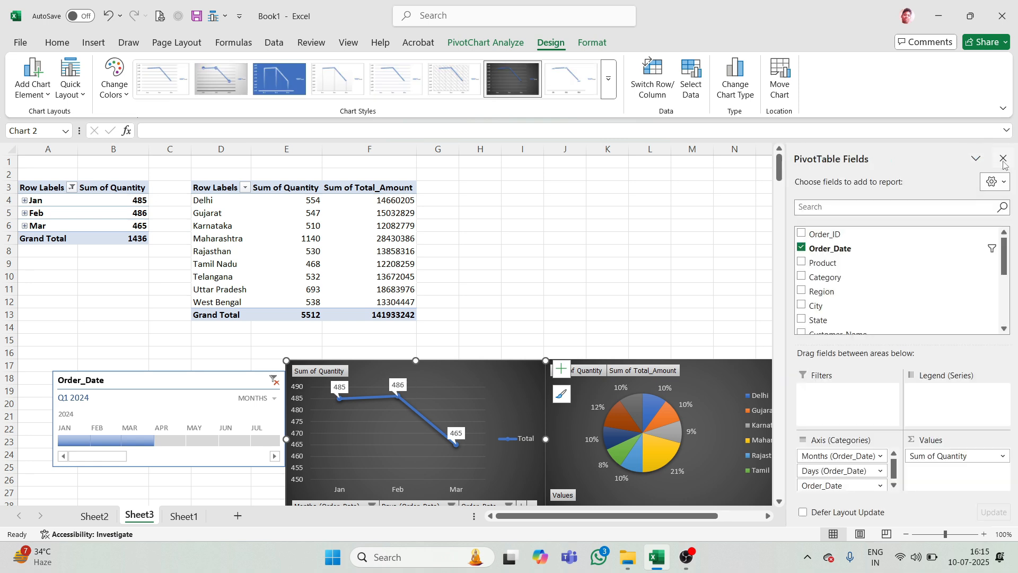
click(977, 158)
drag(719, 381, 724, 383)
Move the Order_Date timeline above the two charts, starting around row 10, and widen it to about 15 cm
drag(207, 382, 570, 291)
drag(655, 333, 797, 332)
mouse_move(637, 292)
mouse_down()
mouse_move(635, 270)
mouse_move(636, 281)
mouse_up()
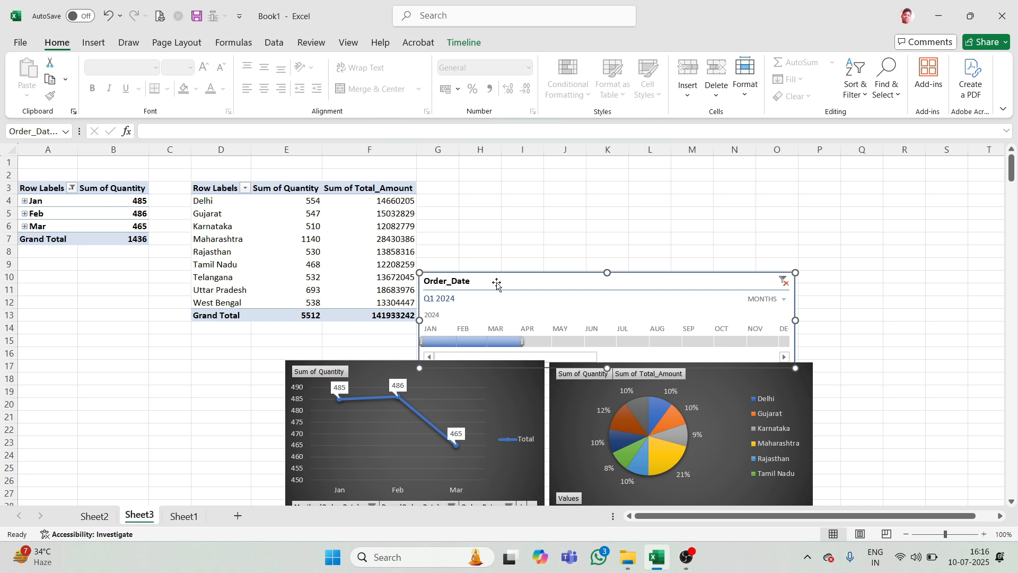
Hide the Order_Date timeline's header and filter it to Feb - May 2024
click(461, 42)
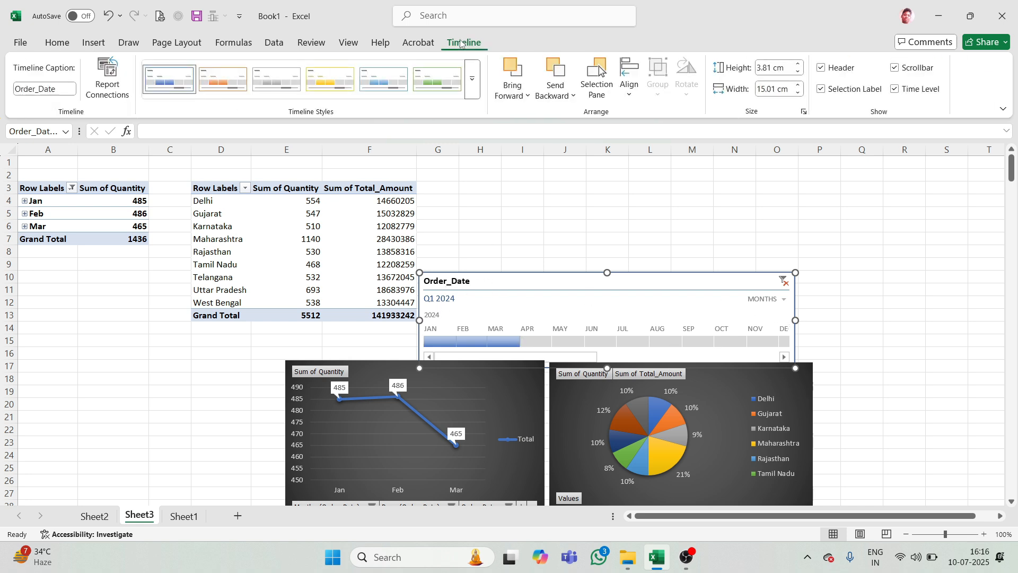
click(822, 68)
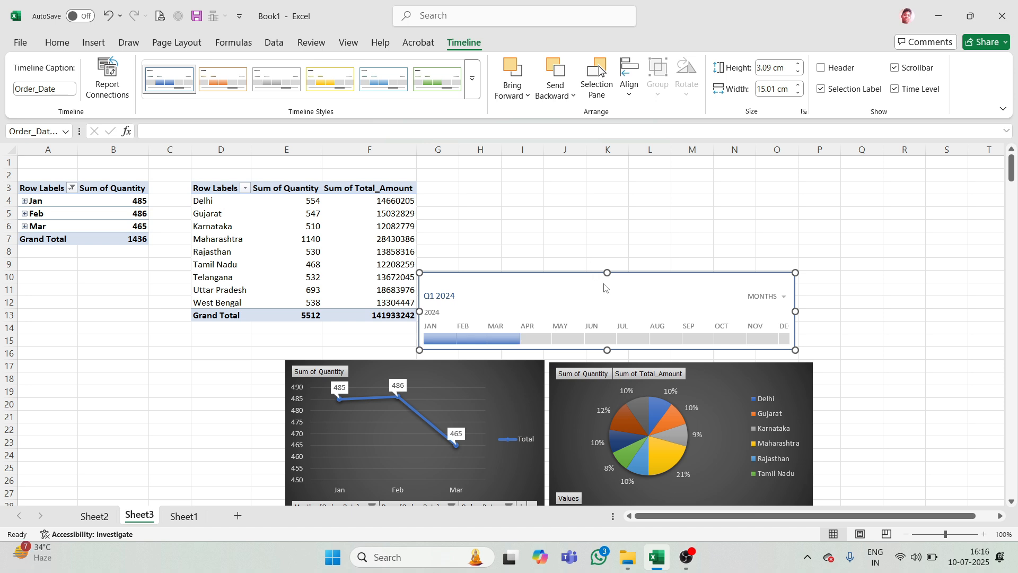
drag(463, 340, 586, 343)
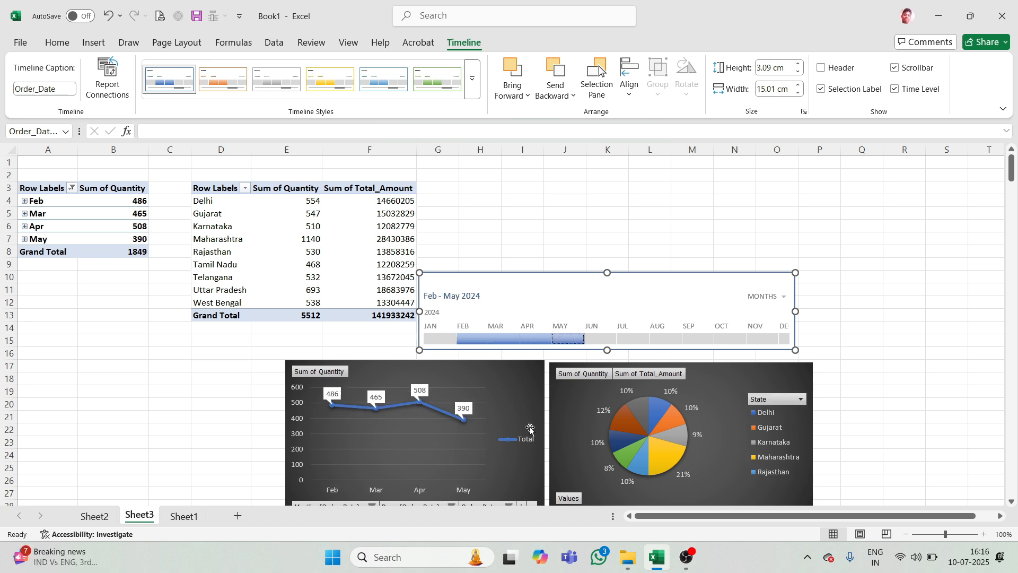
mouse_move(655, 428)
Connect the Order_Date timeline to PivotTable34 on Sheet3 as well, and filter it to Mar - Jul 2024
click(313, 264)
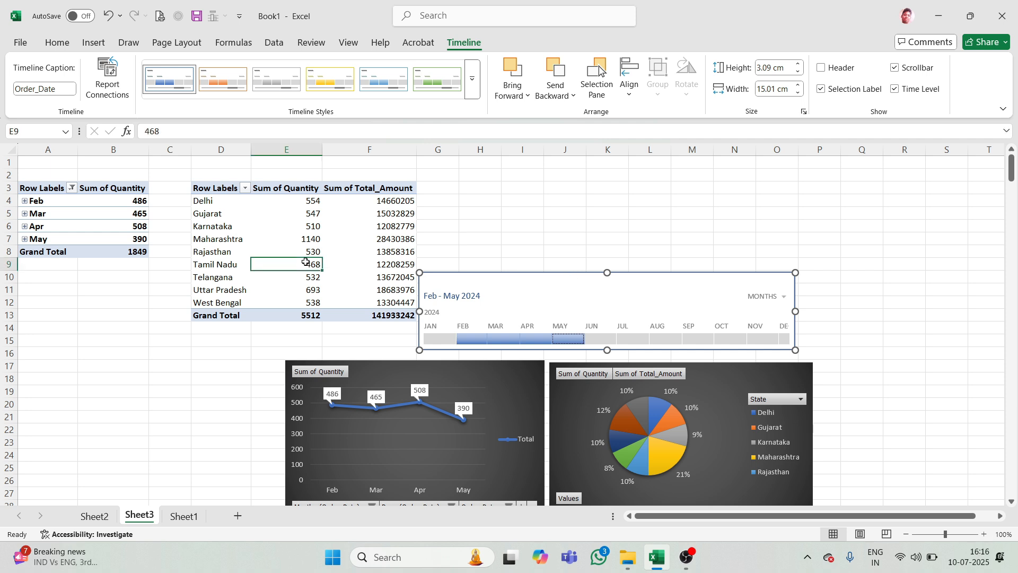
click(509, 295)
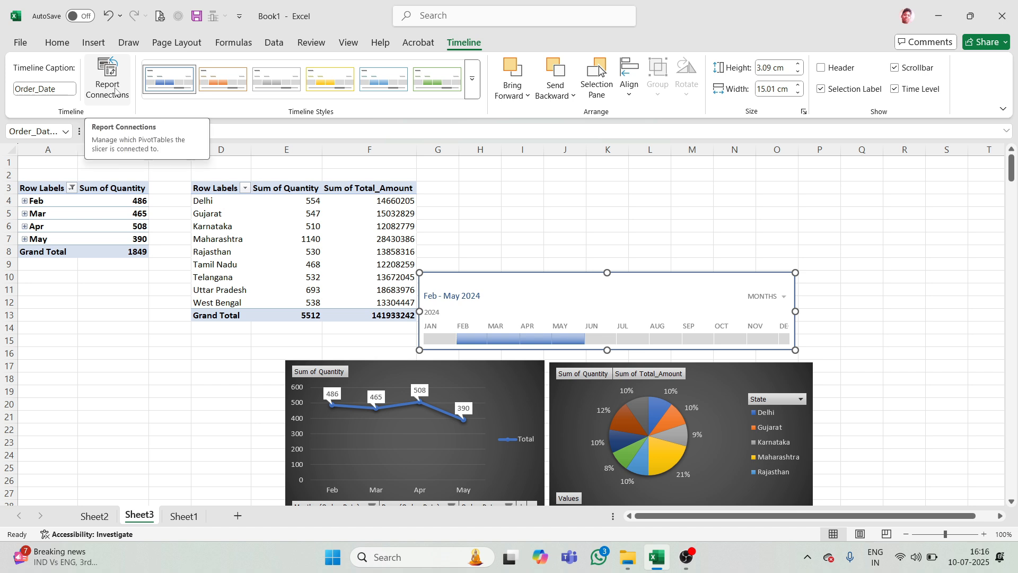
click(114, 91)
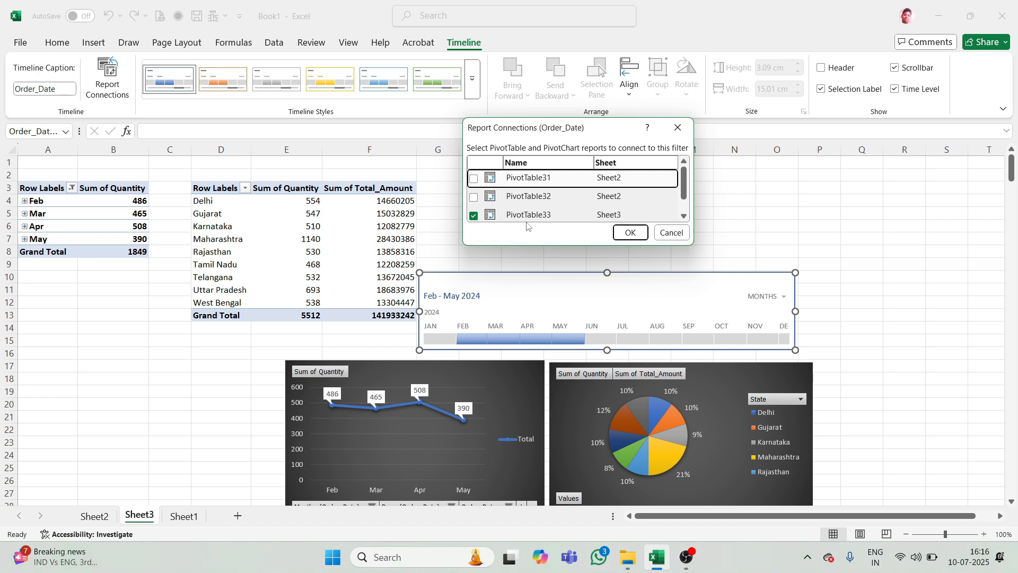
scroll(634, 212, down, 1)
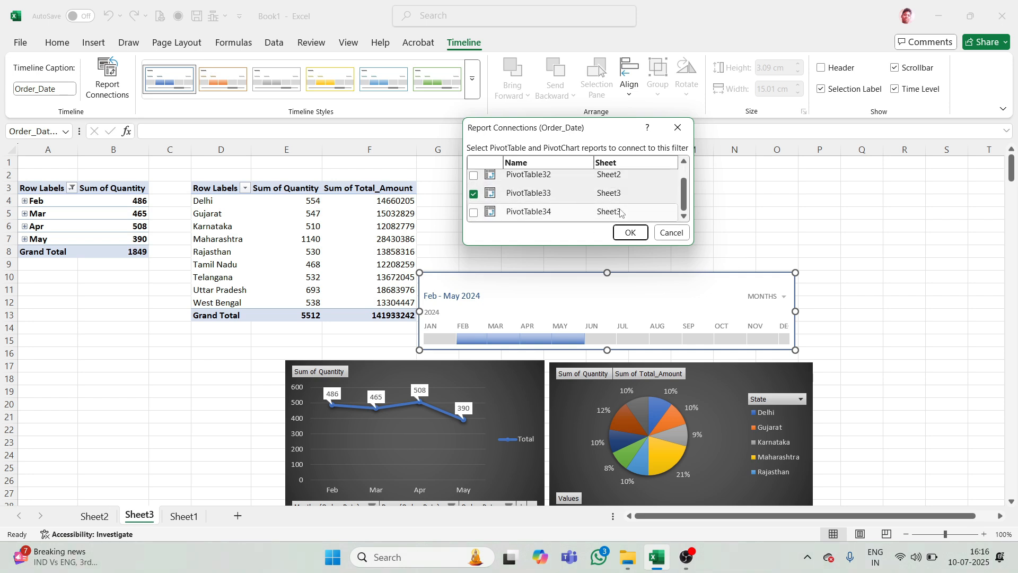
scroll(630, 207, up, 1)
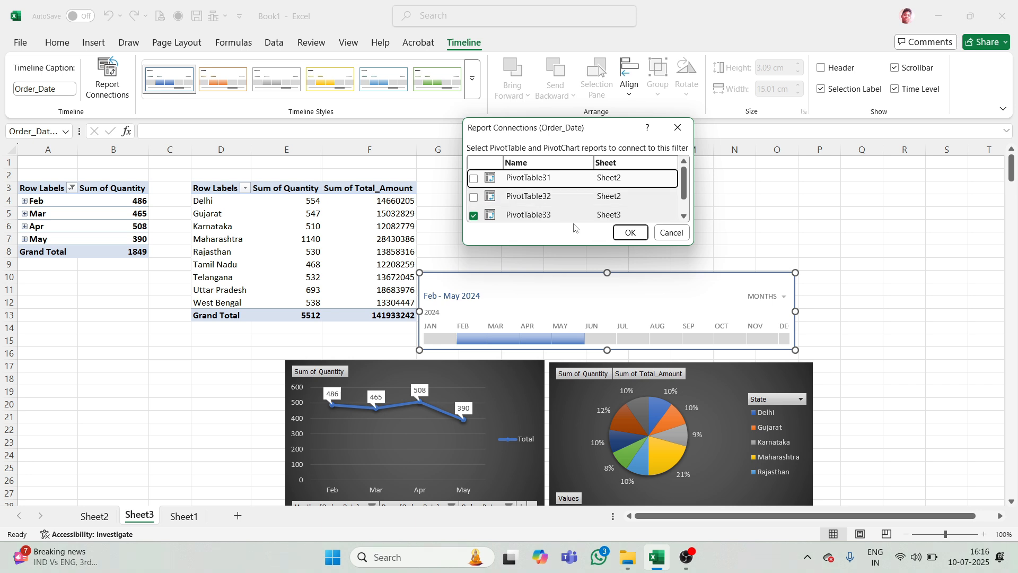
mouse_move(685, 178)
mouse_down()
mouse_move(689, 196)
mouse_move(689, 186)
mouse_up()
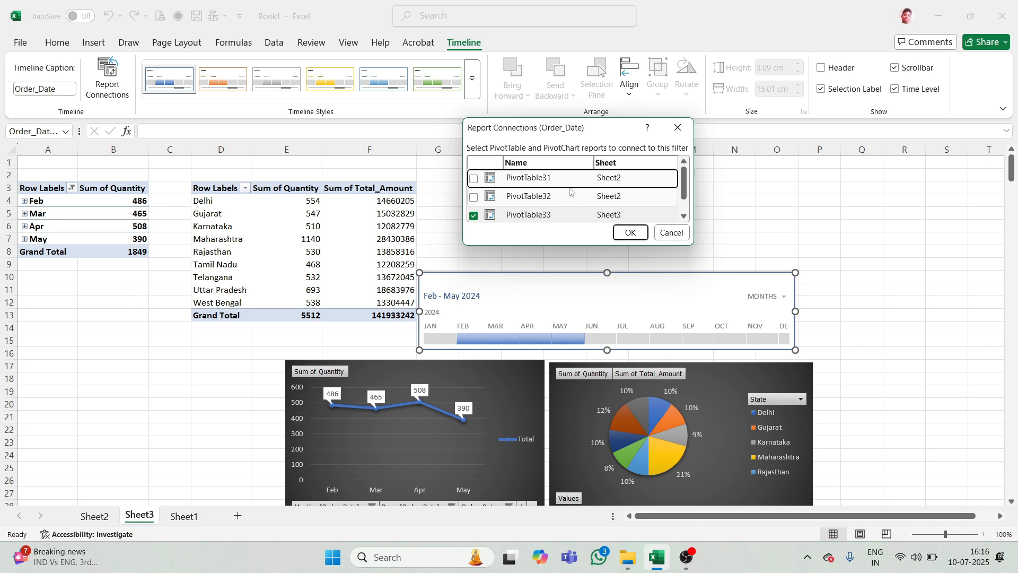
drag(688, 178, 688, 192)
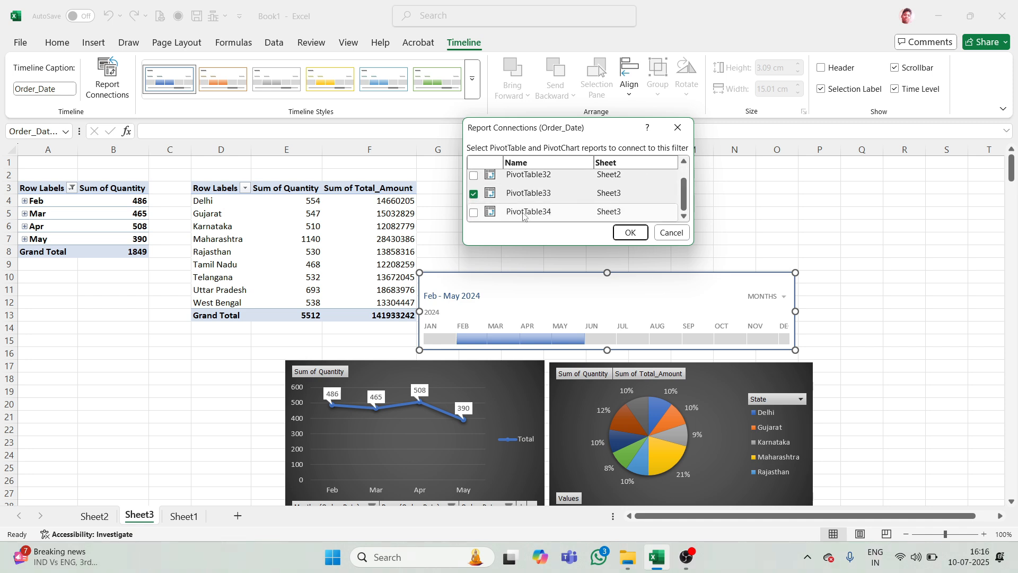
click(473, 214)
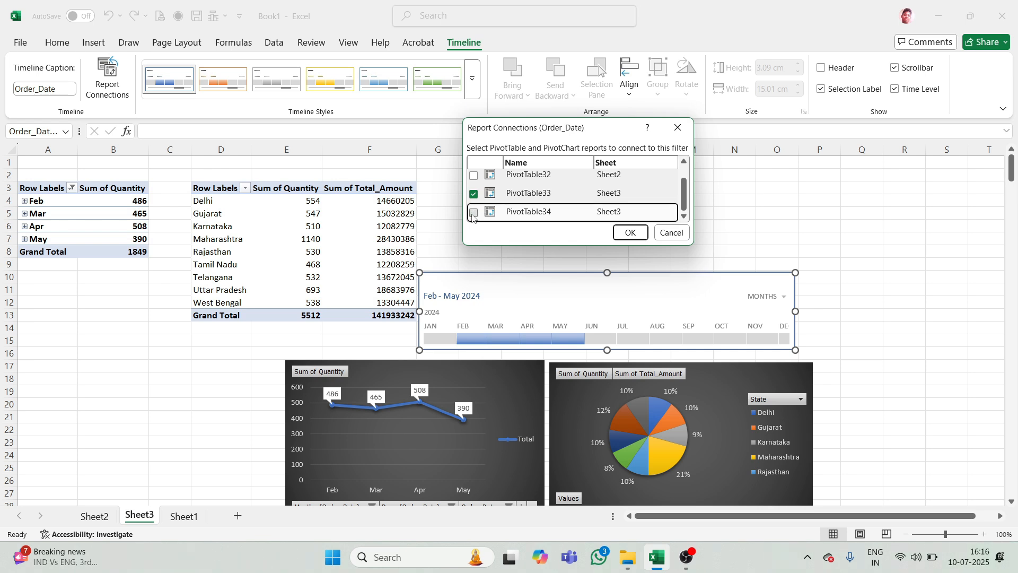
click(630, 233)
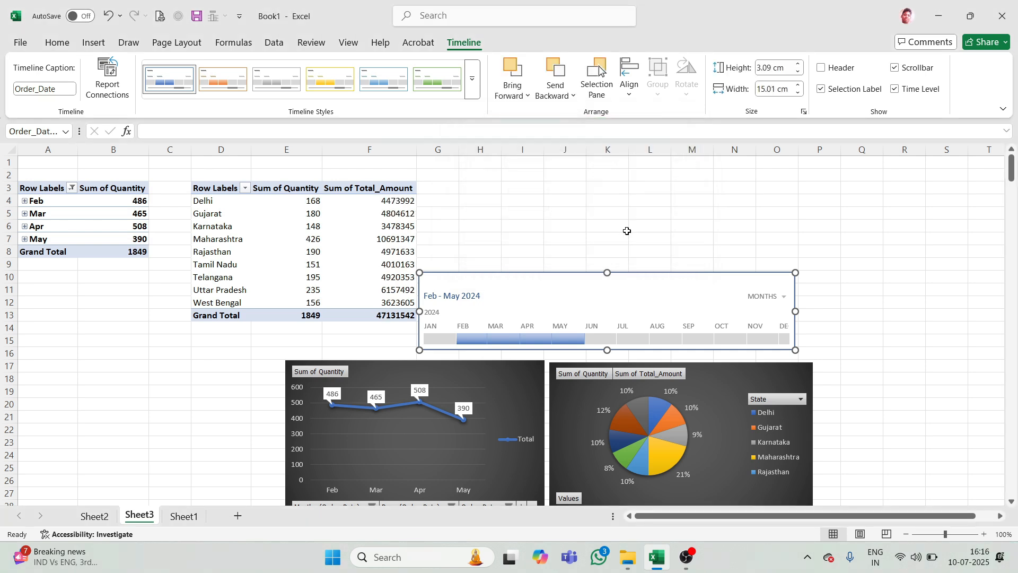
drag(437, 338, 571, 338)
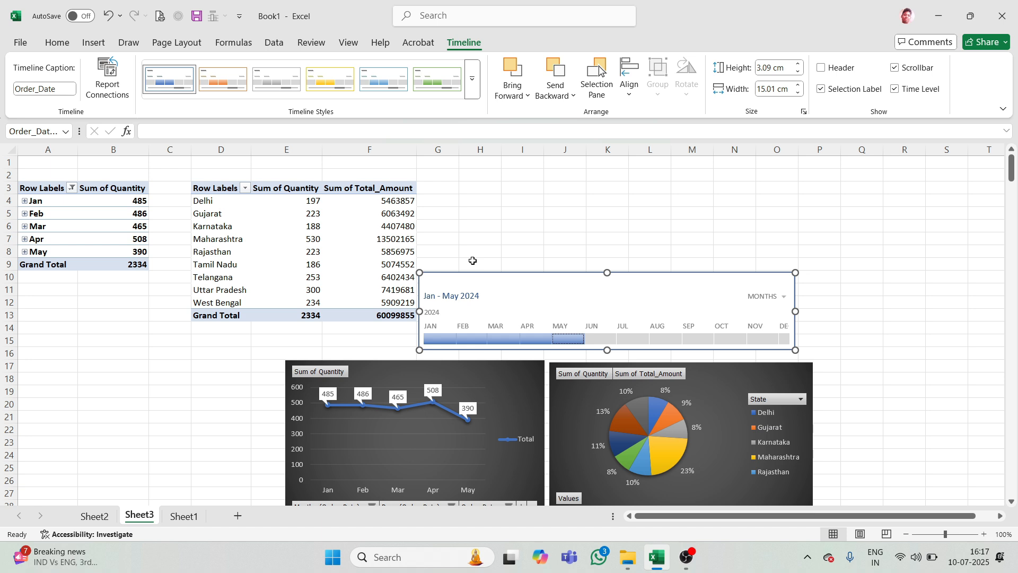
drag(496, 339, 625, 342)
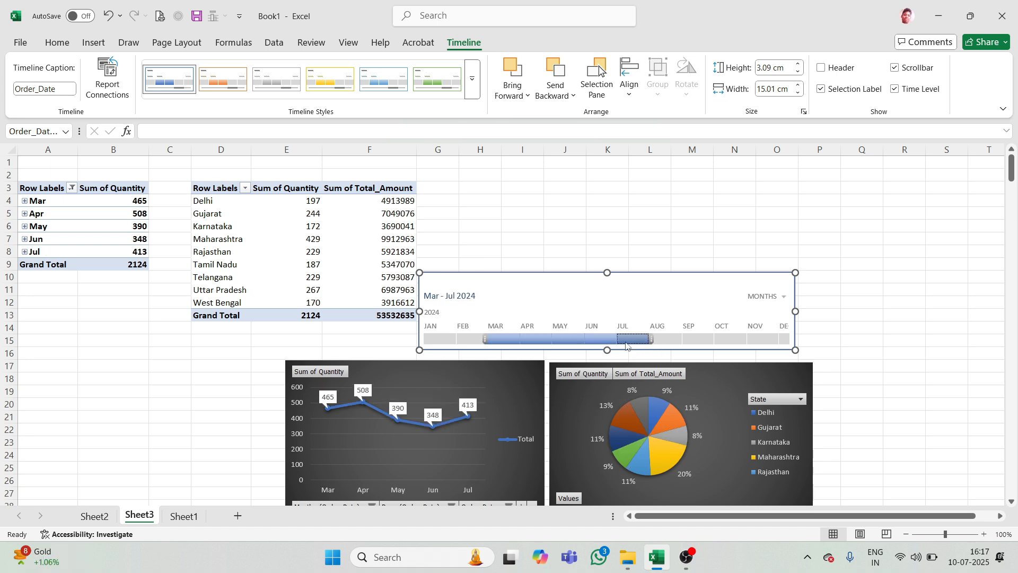
Insert a clustered bar PivotChart from the monthly PivotTable, shrink it and place it to the left of the line chart
click(89, 214)
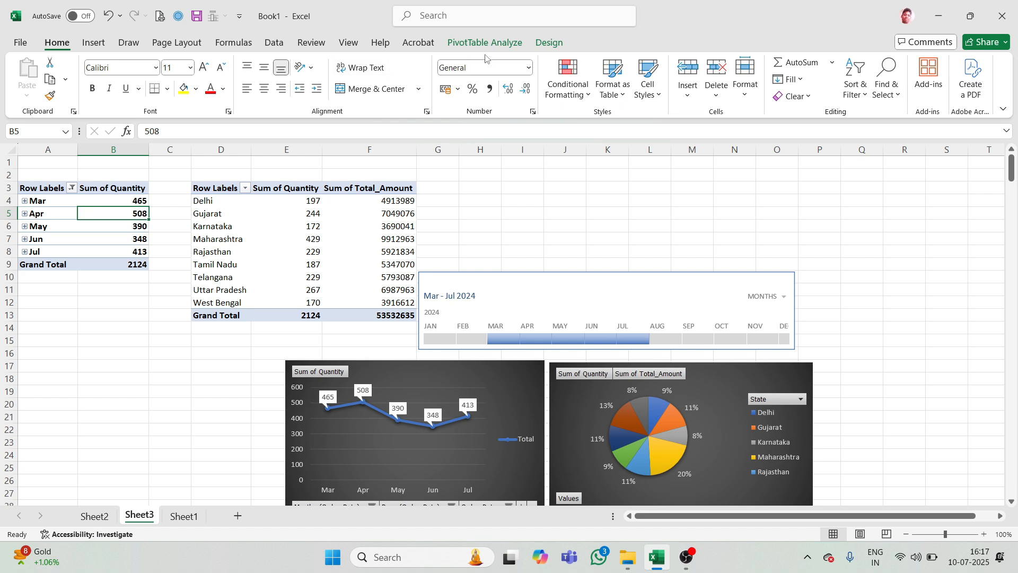
click(98, 45)
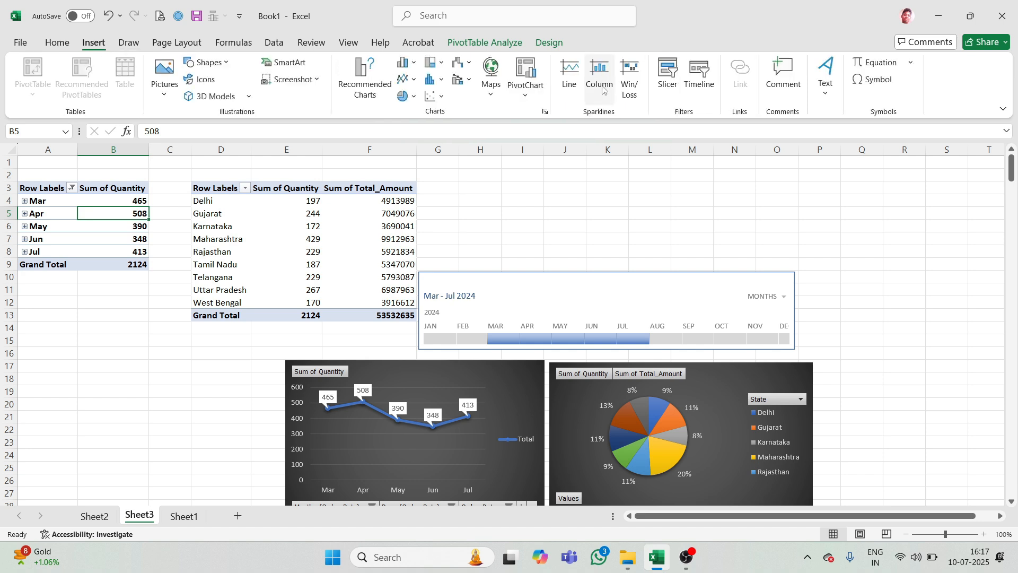
click(538, 100)
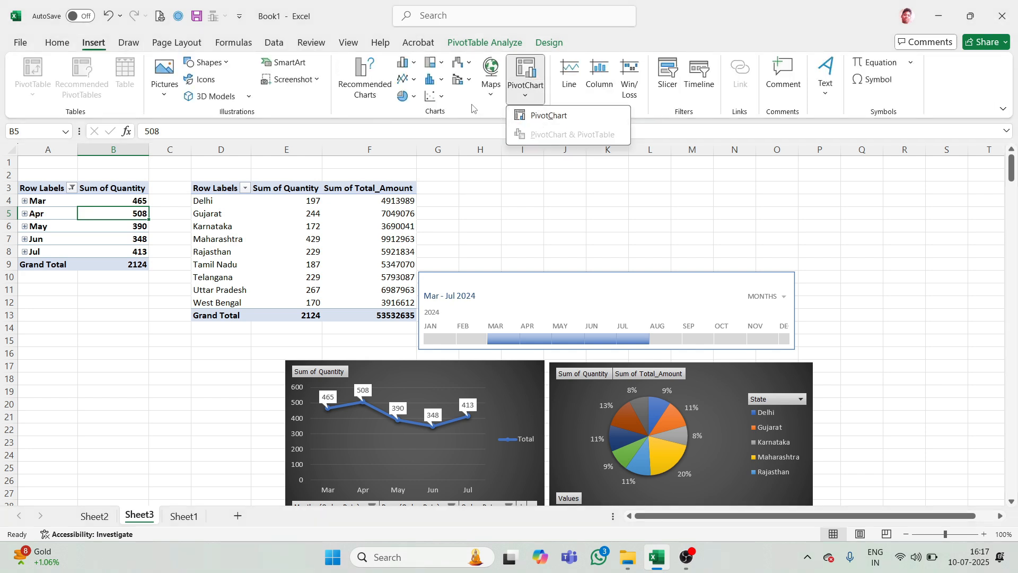
click(540, 116)
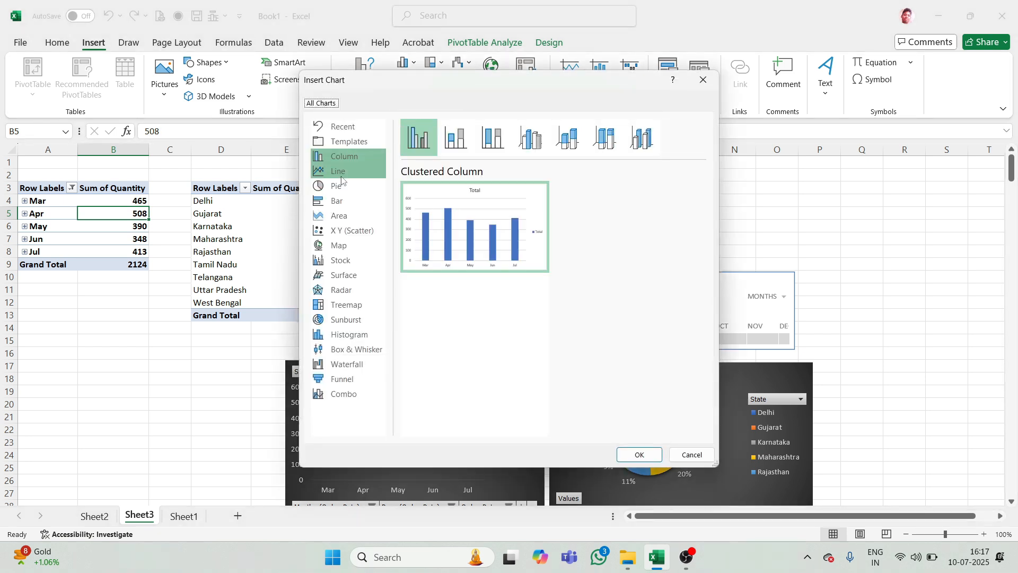
click(340, 203)
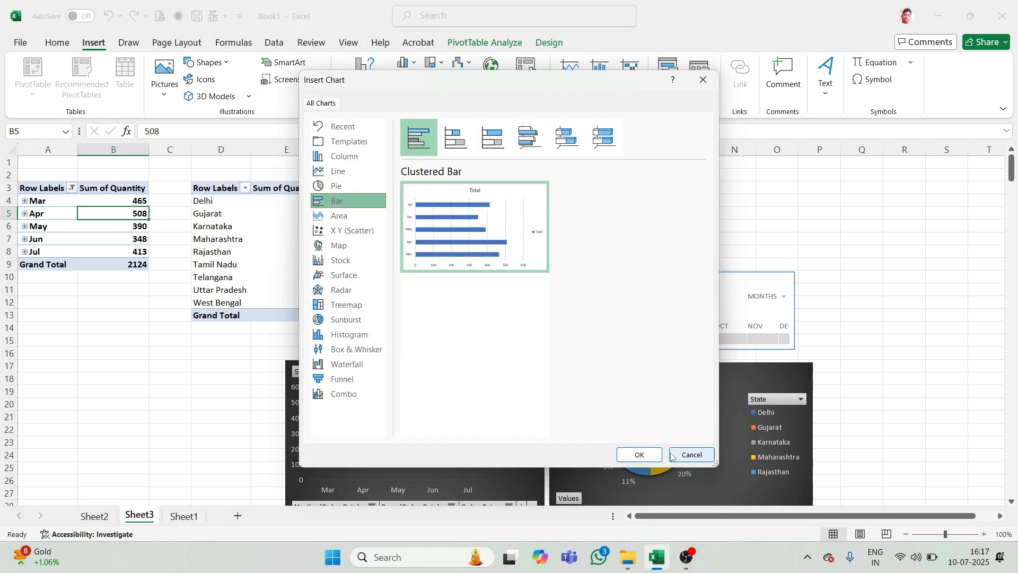
click(639, 454)
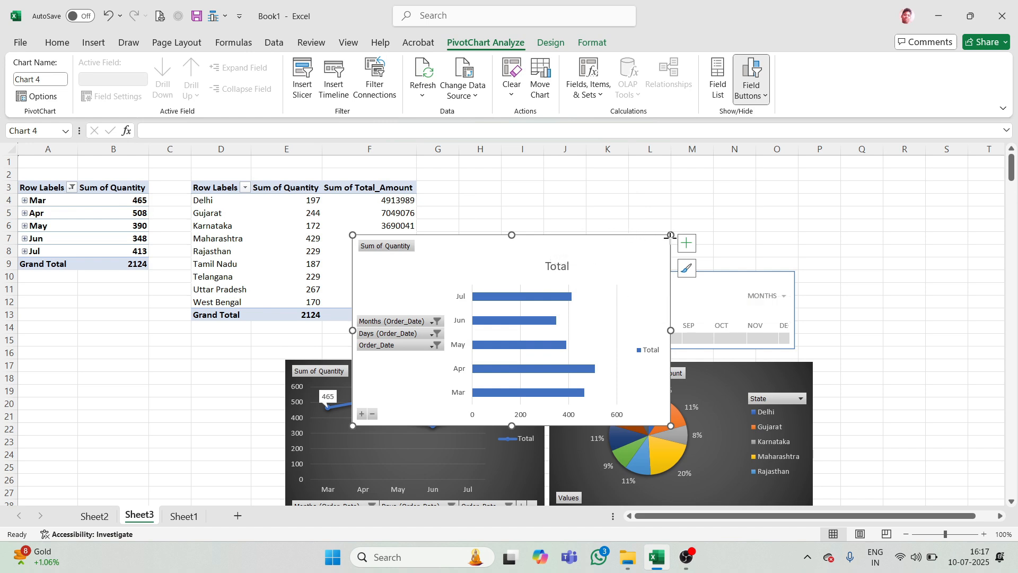
drag(670, 236, 581, 271)
drag(524, 286, 219, 346)
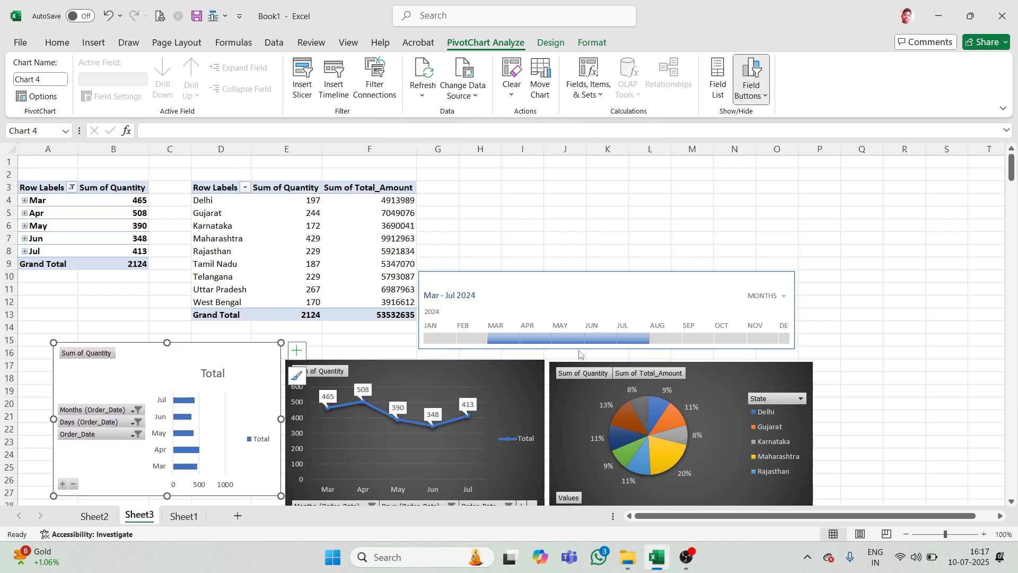
Try the Order_Date timeline filter on Q1 2024 and on Q2 2024
drag(446, 339, 521, 338)
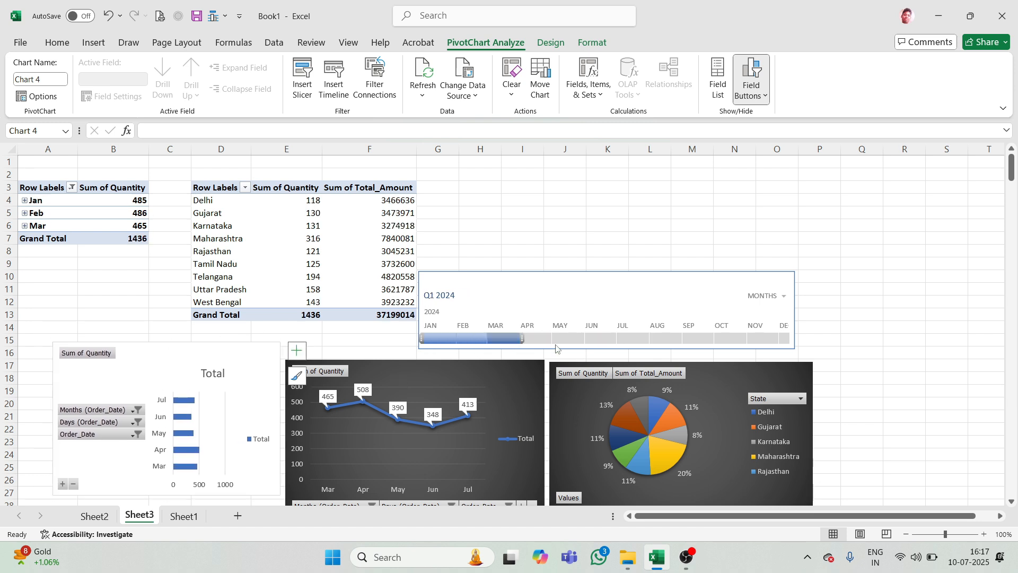
click(218, 451)
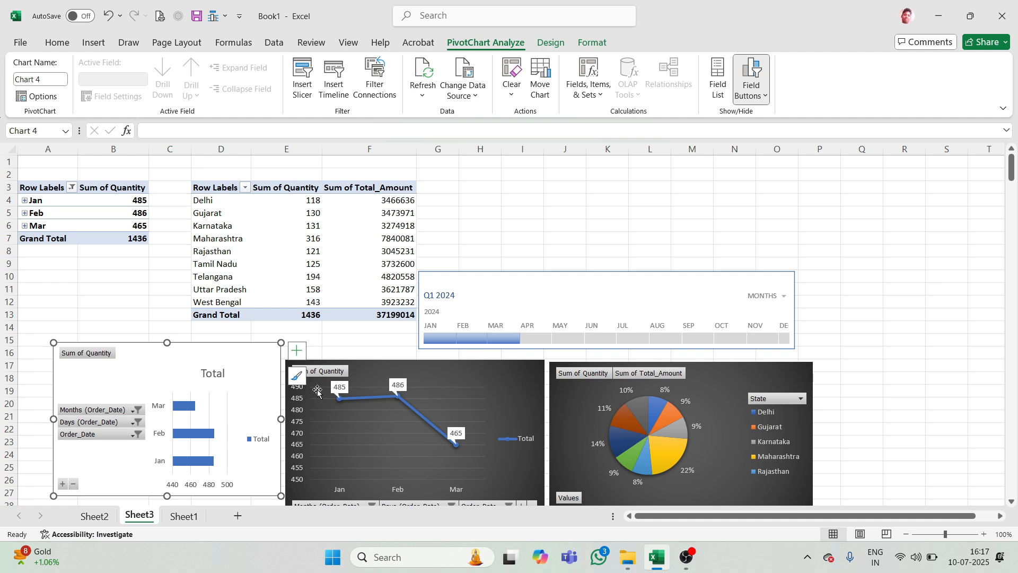
drag(533, 338, 610, 338)
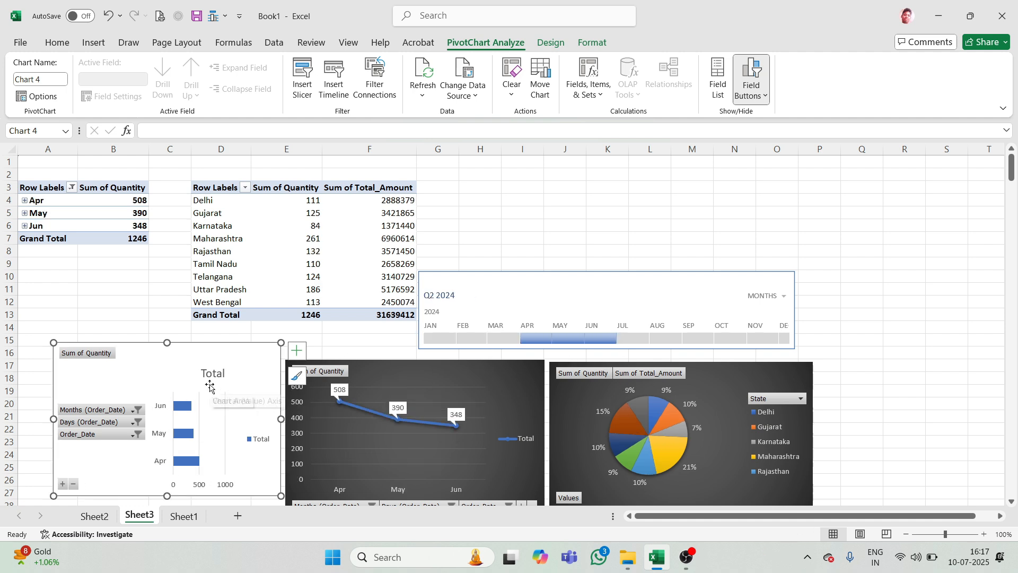
Apply the dark chart style to the bar chart and remove its title and legend
click(551, 42)
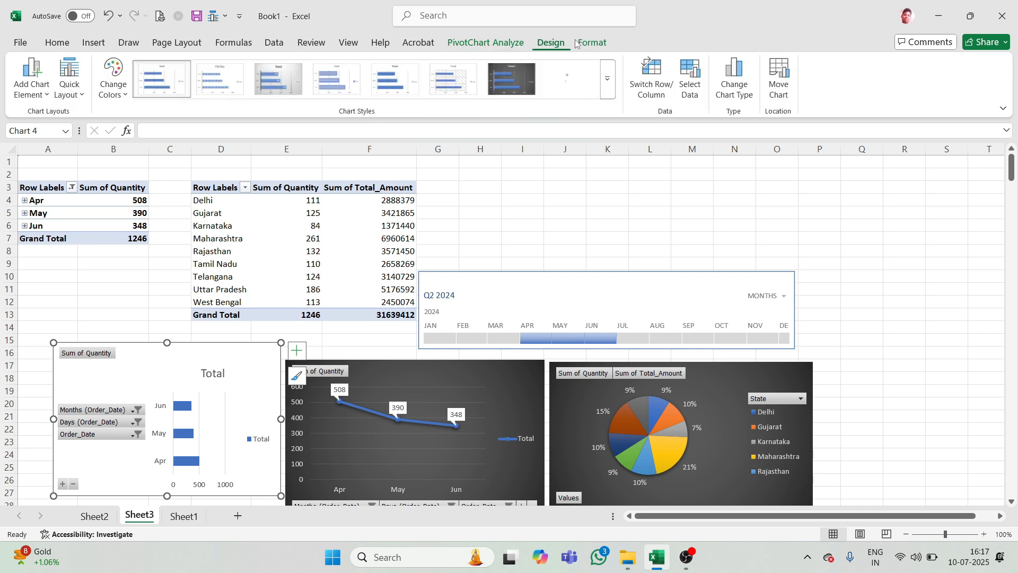
click(531, 82)
click(213, 369)
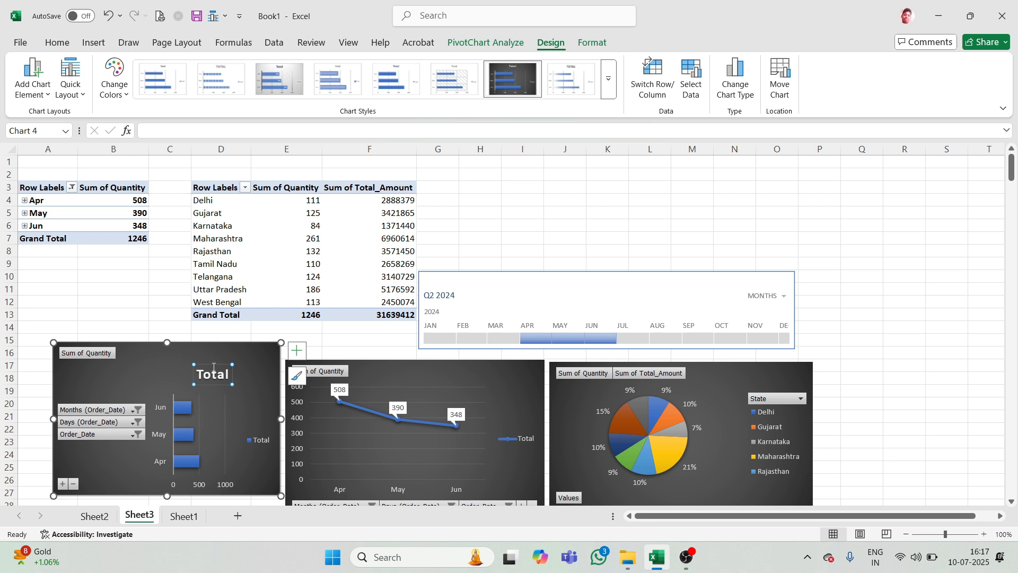
key(Delete)
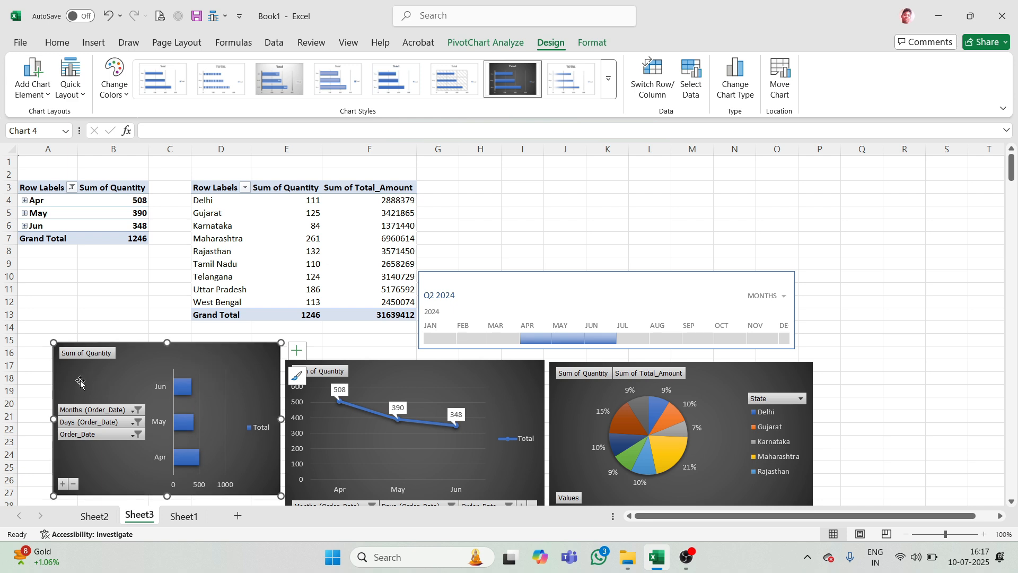
click(299, 352)
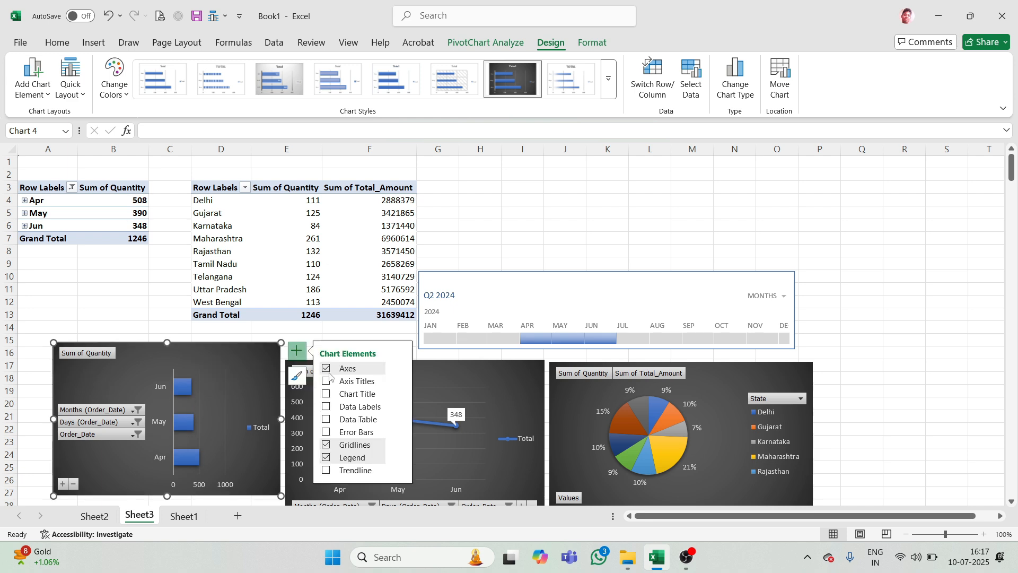
click(326, 458)
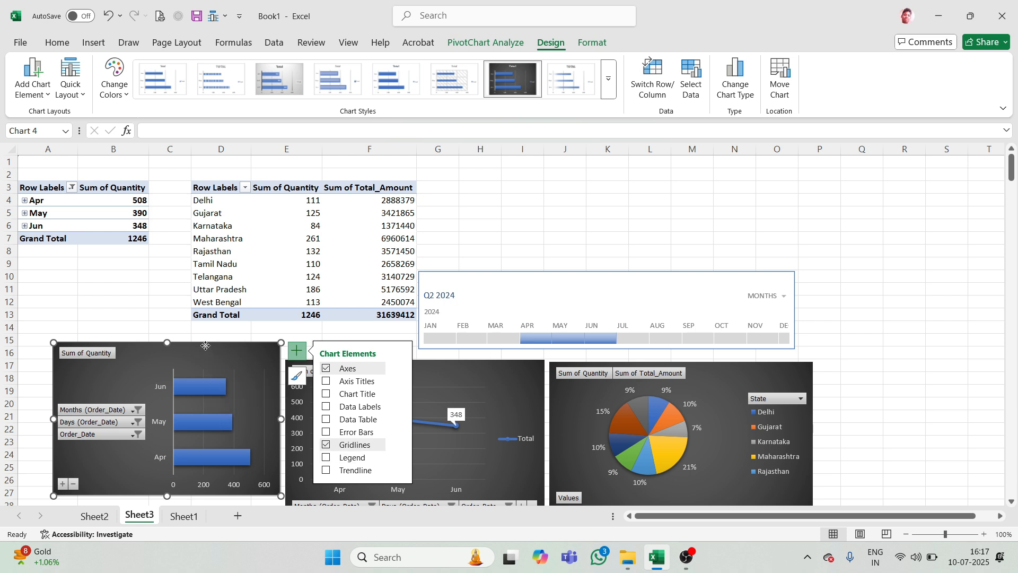
Move the bar chart down level with the line chart and filter the Order_Date timeline to May - Jul 2024
drag(206, 346, 181, 353)
click(355, 368)
click(251, 352)
drag(256, 350, 258, 360)
drag(260, 409, 246, 386)
drag(440, 339, 651, 339)
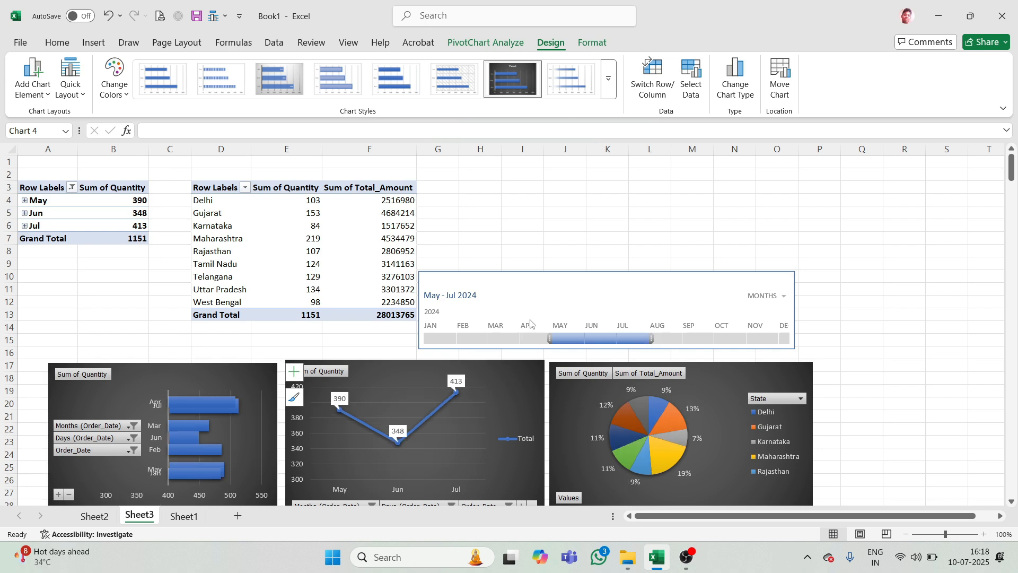
Insert an area PivotChart from the monthly PivotTable
click(109, 215)
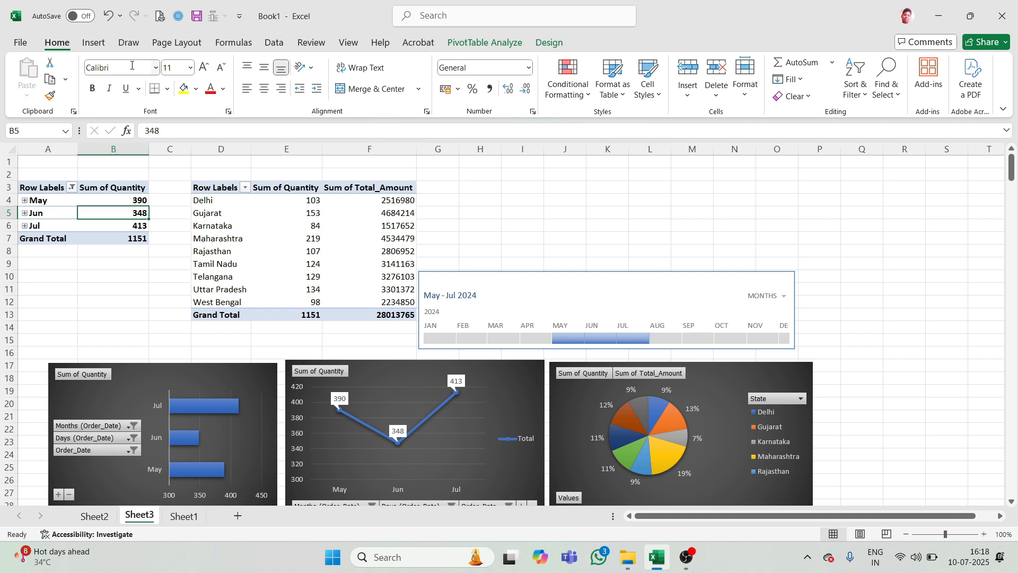
click(98, 43)
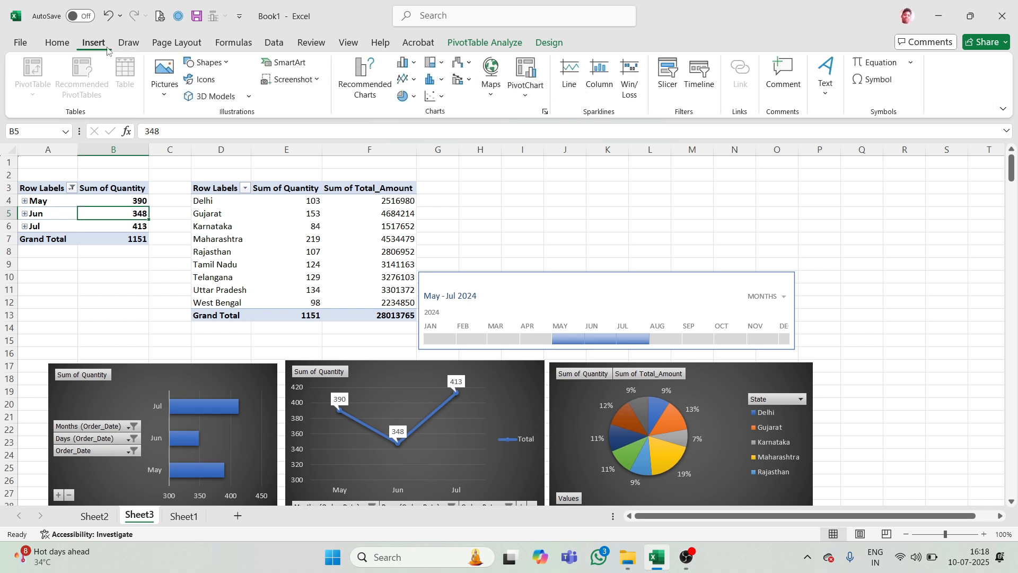
click(545, 111)
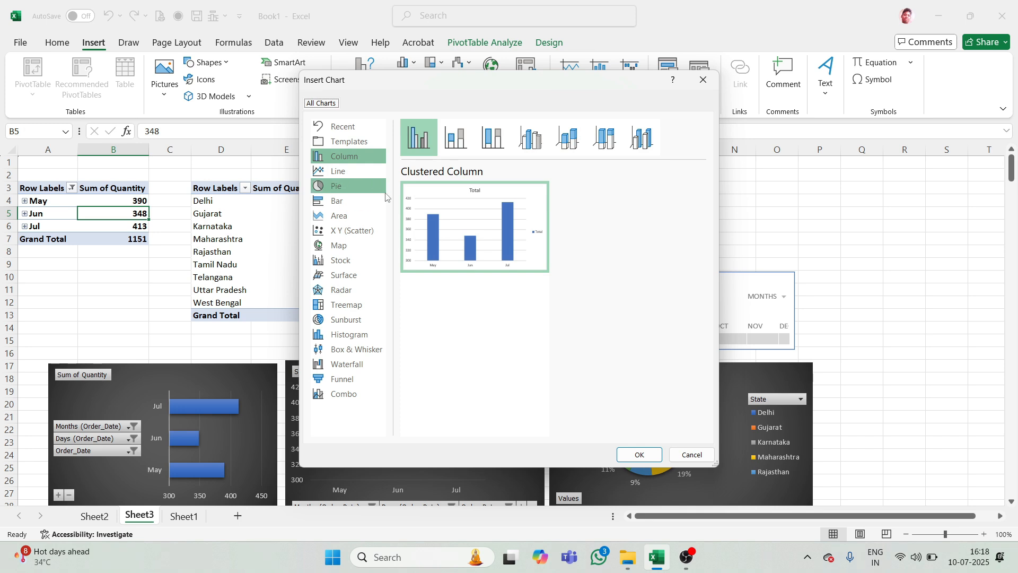
click(374, 217)
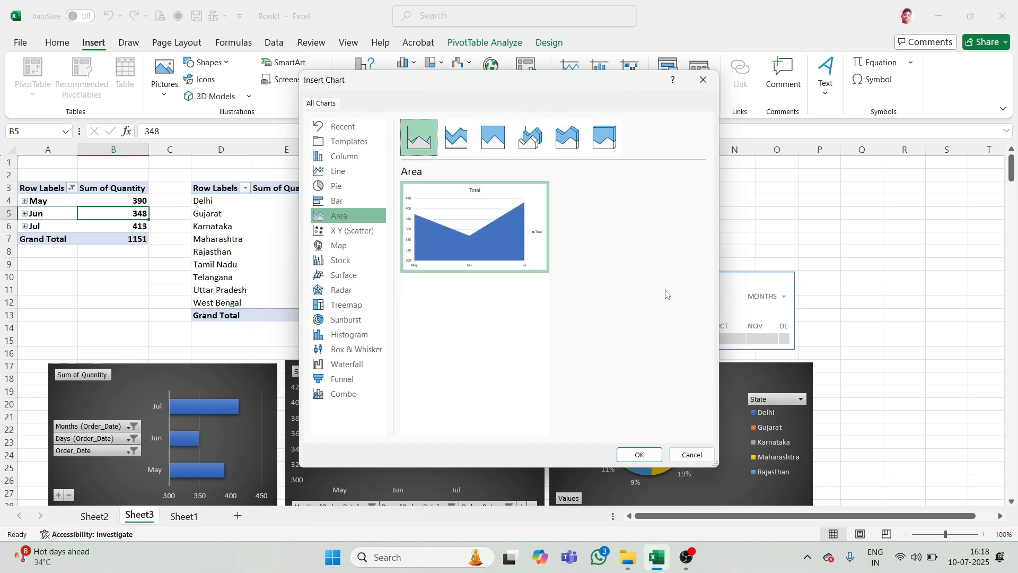
click(640, 454)
Shrink the area chart and place it above the Order_Date timeline, over rows 1 to 10 around columns I to N
drag(500, 248, 596, 185)
drag(766, 173, 716, 211)
drag(607, 246, 615, 190)
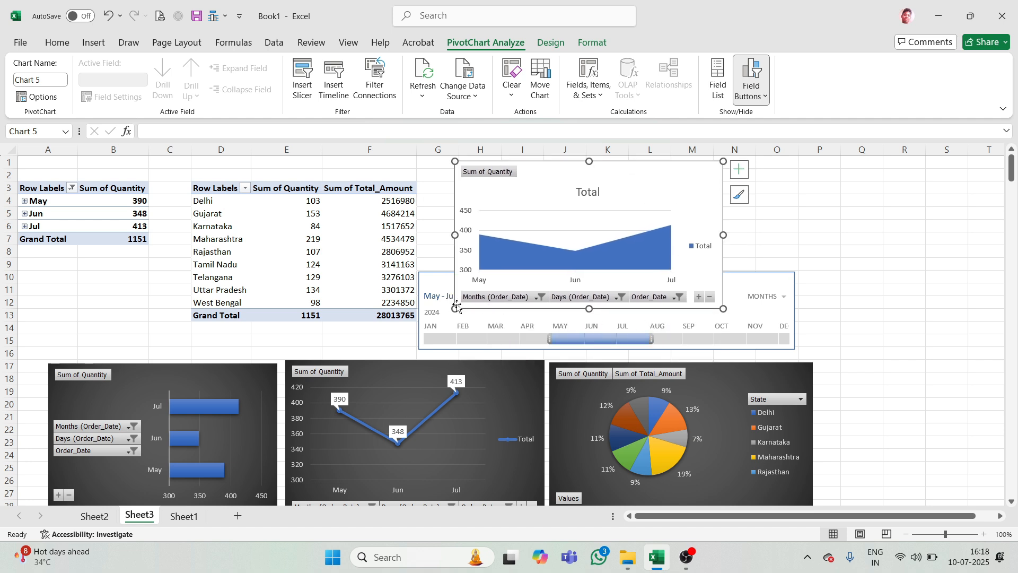
drag(454, 308, 503, 280)
Delete the area chart's title, nudge the chart slightly, and add data labels to its series
click(598, 189)
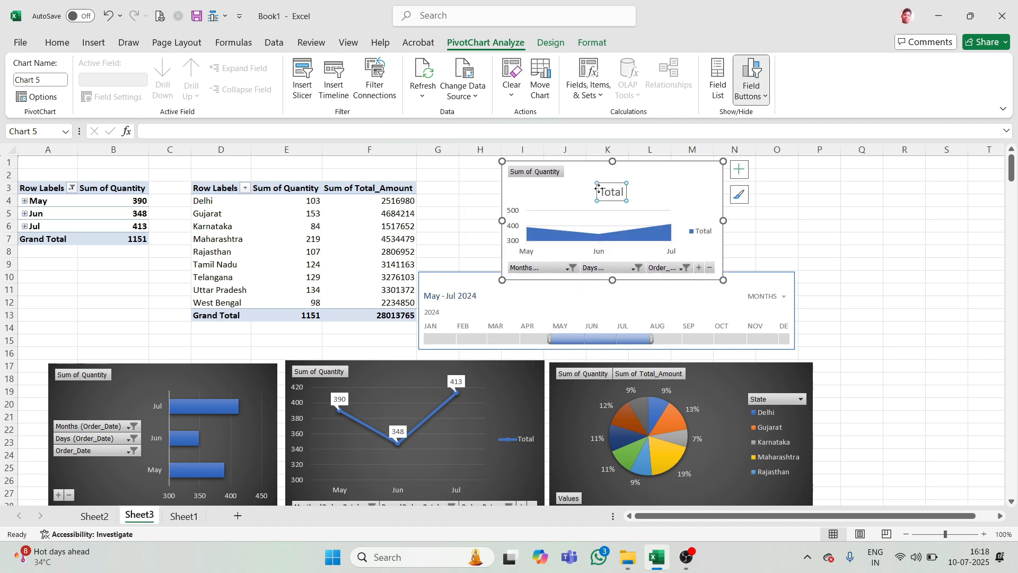
key(Delete)
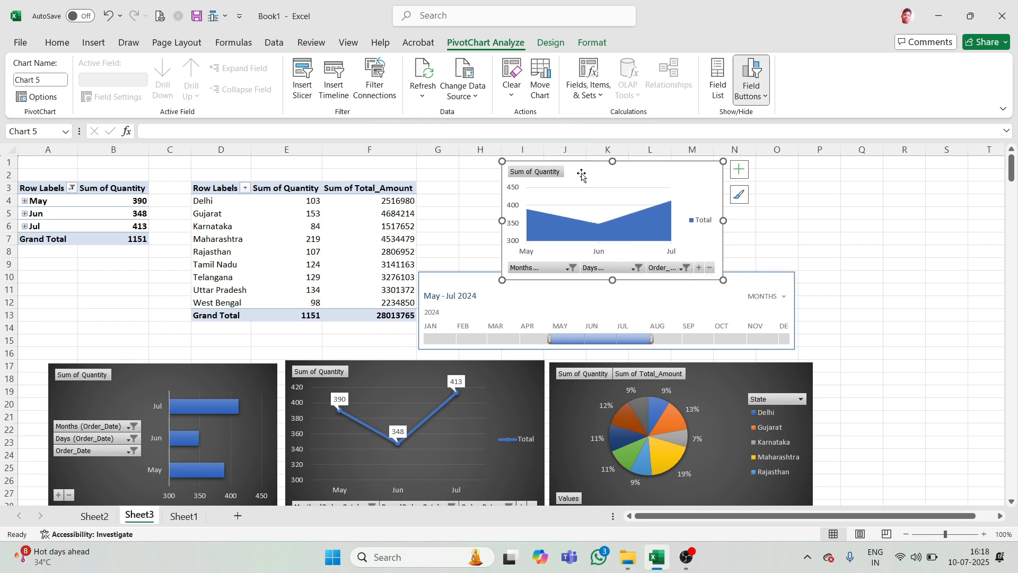
drag(582, 164, 574, 162)
right_click(605, 219)
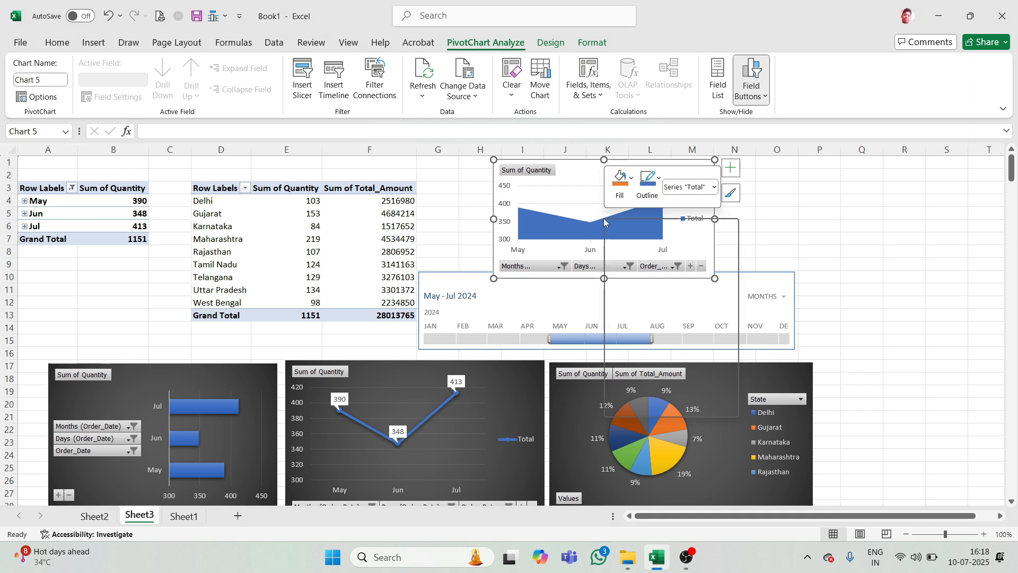
click(658, 370)
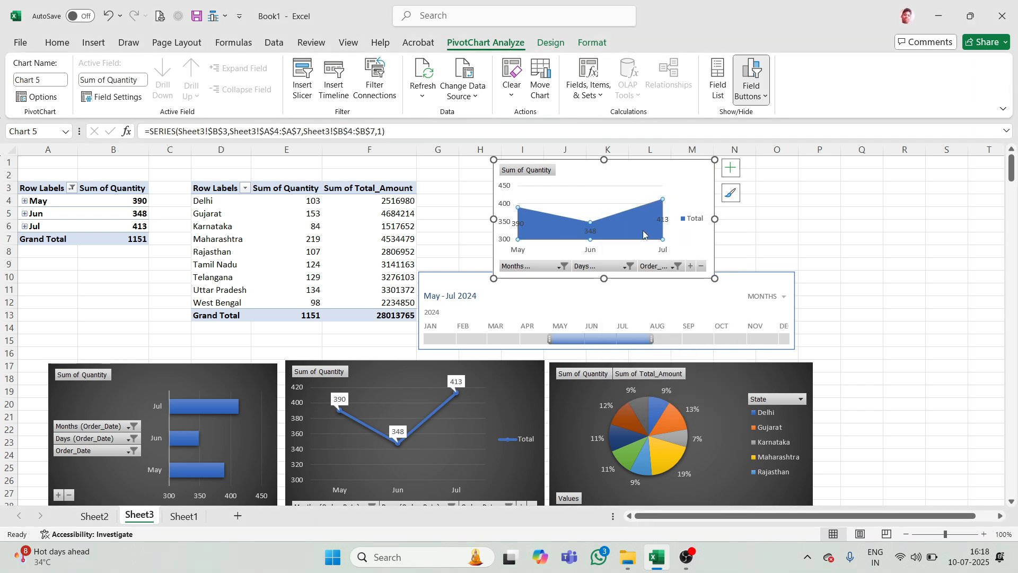
Review the formatting options for the area chart's data labels and set the label text colour to red
click(514, 225)
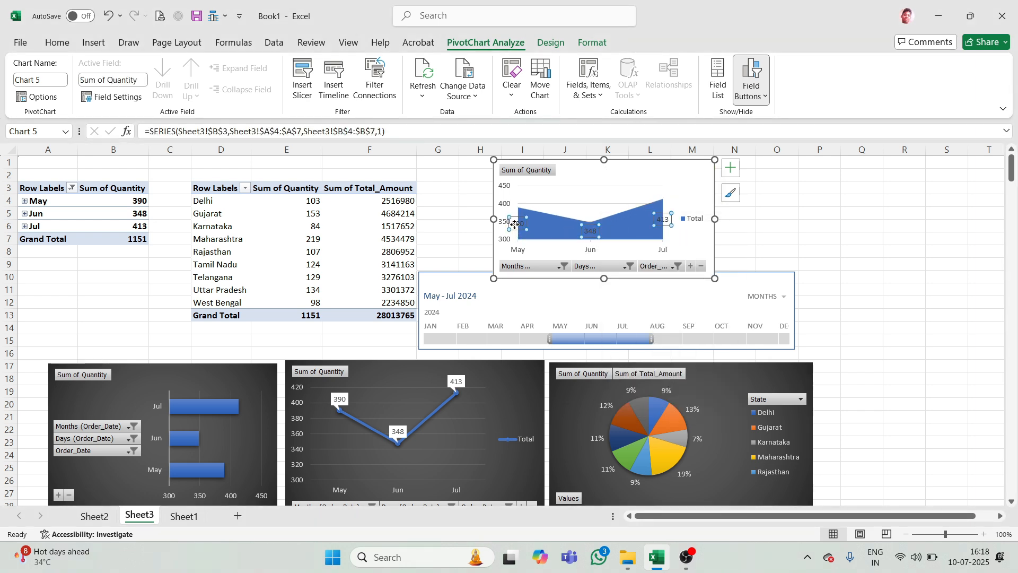
right_click(515, 225)
click(584, 393)
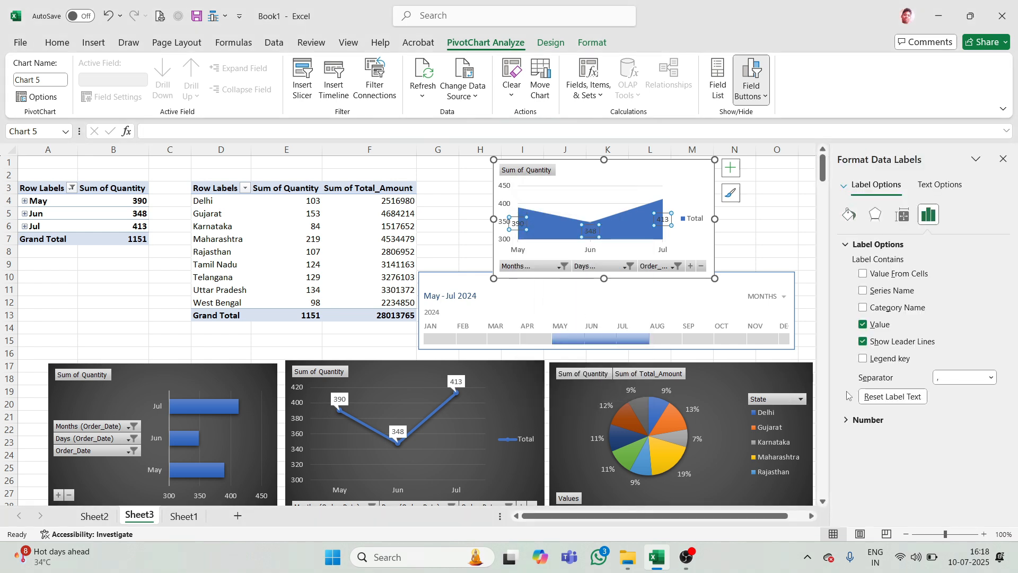
click(849, 214)
click(875, 214)
click(902, 214)
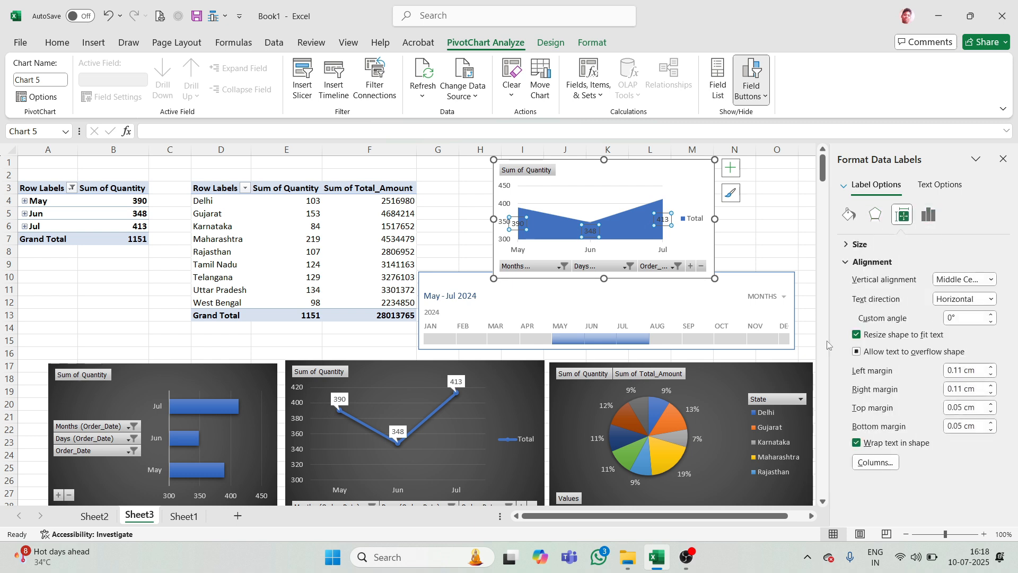
click(777, 252)
click(589, 233)
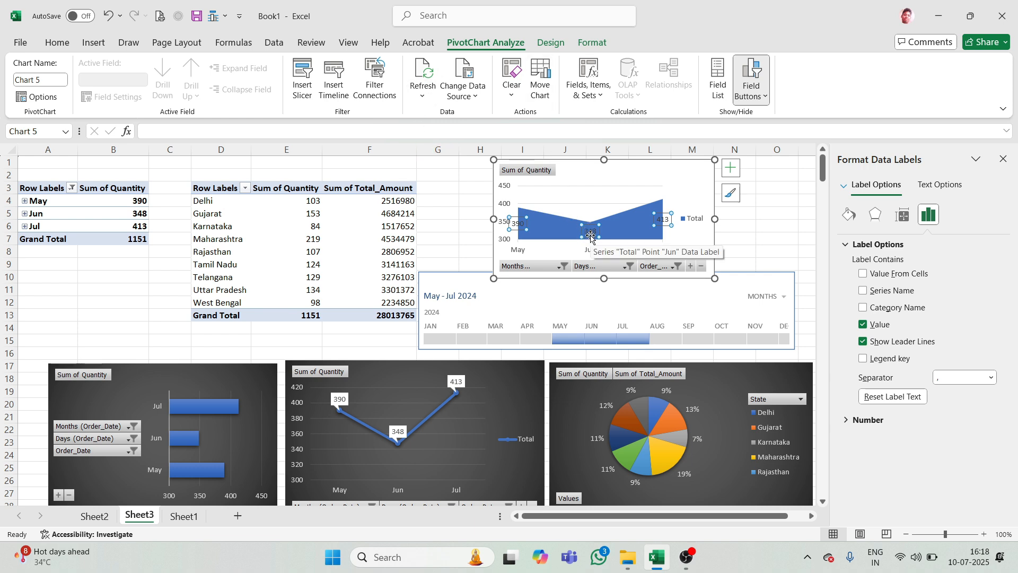
click(592, 44)
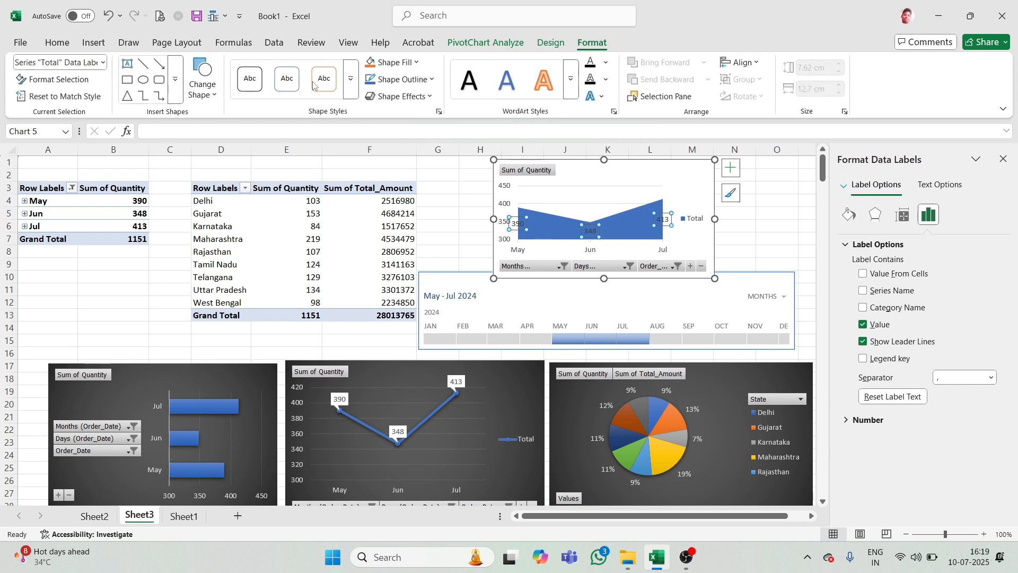
click(606, 62)
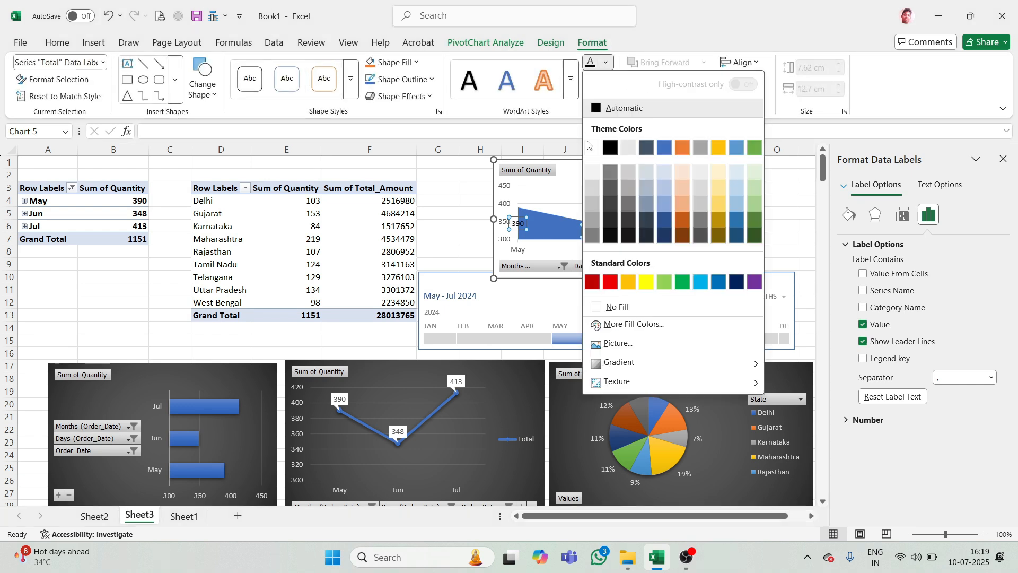
click(615, 286)
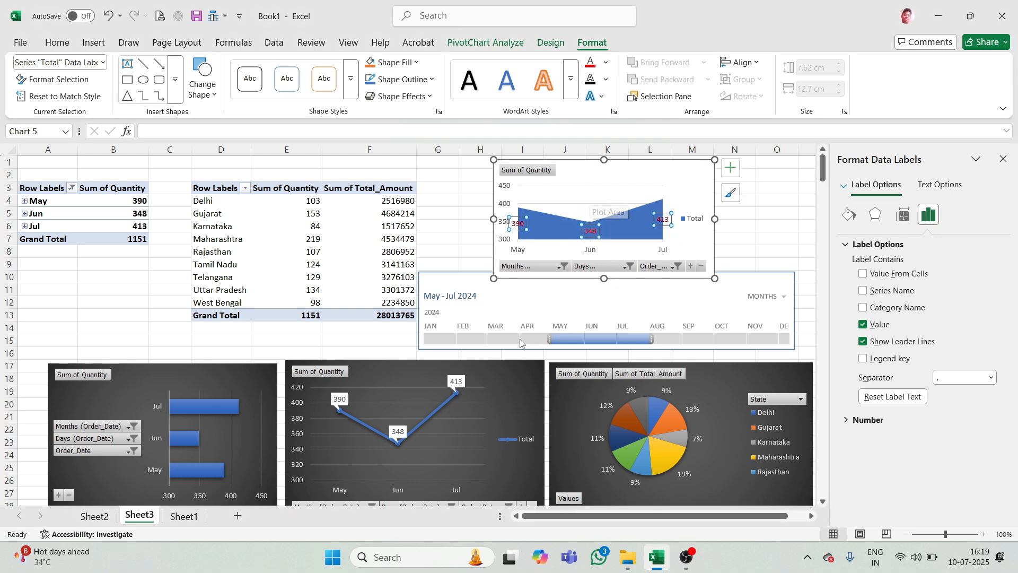
Filter the Order_Date timeline to Feb - Jun 2024 and shift the selected period to May - Aug 2024
click(468, 341)
drag(467, 341, 605, 340)
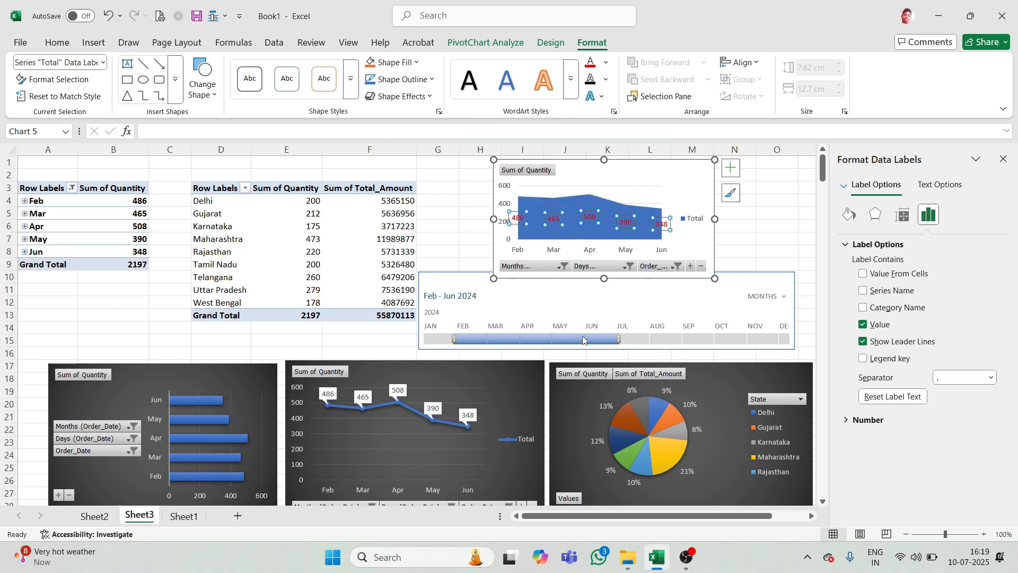
drag(583, 340, 670, 340)
Apply the dark chart style to the area chart to match the other dashboard charts
click(678, 166)
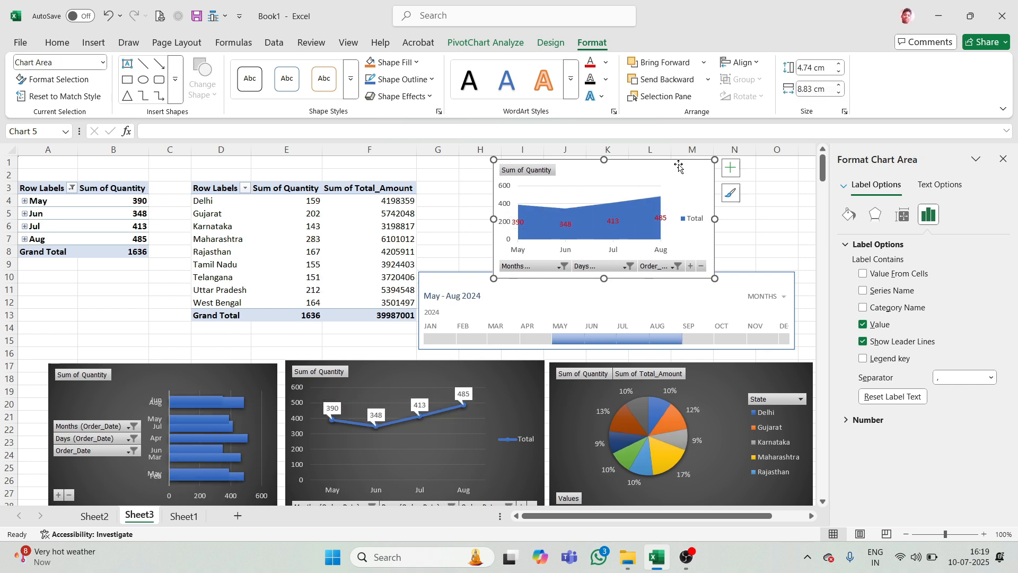
click(550, 42)
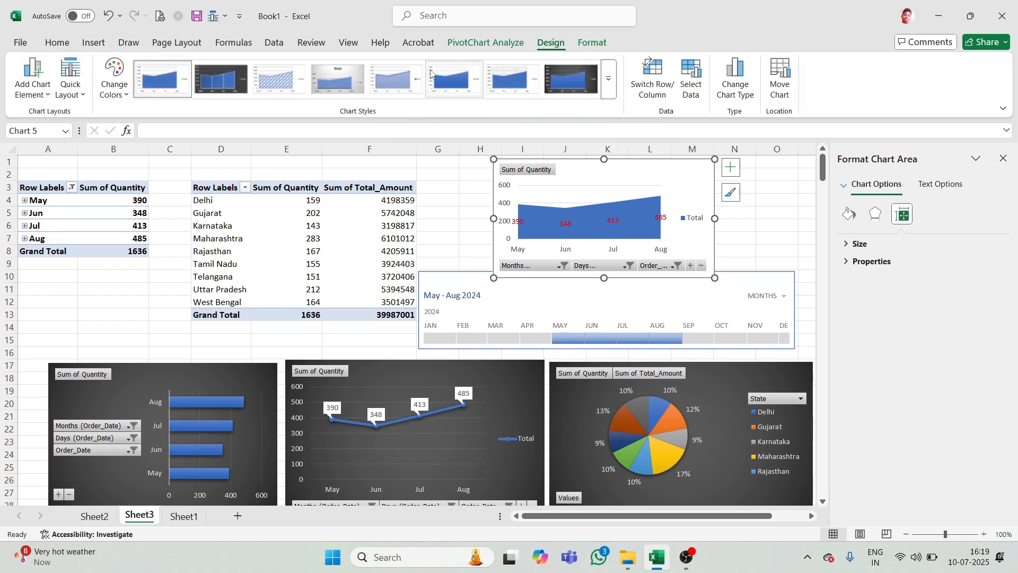
click(568, 81)
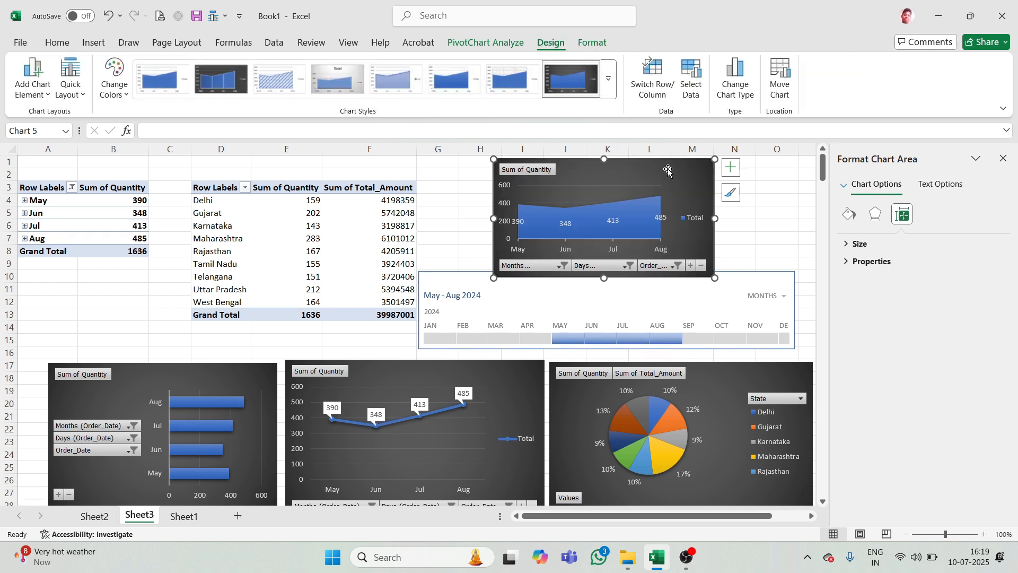
Filter the Order_Date timeline to Jan - May 2024, to Mar - Jul 2024, and finally to May 2024 alone
drag(431, 338, 584, 338)
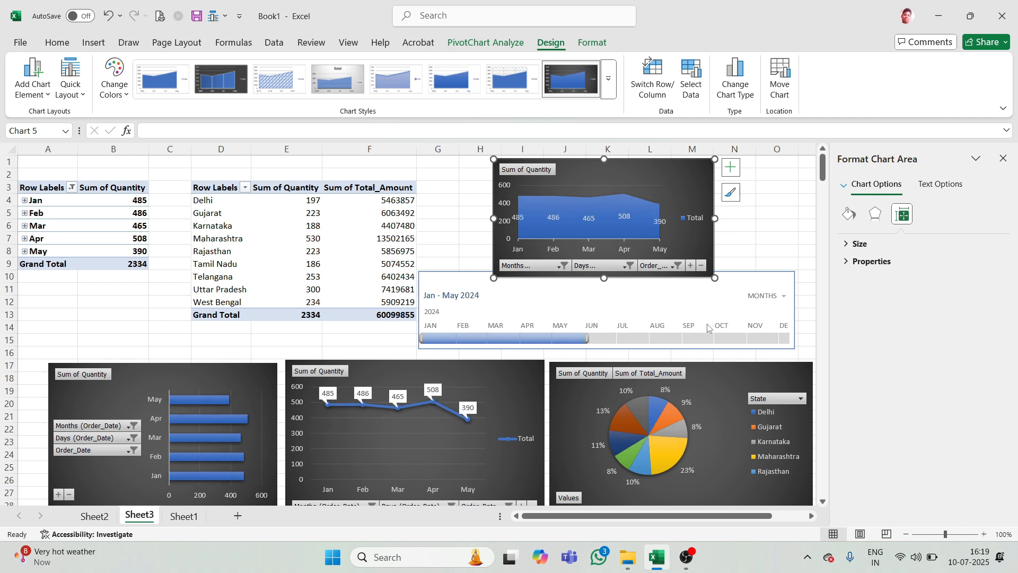
drag(503, 344, 569, 342)
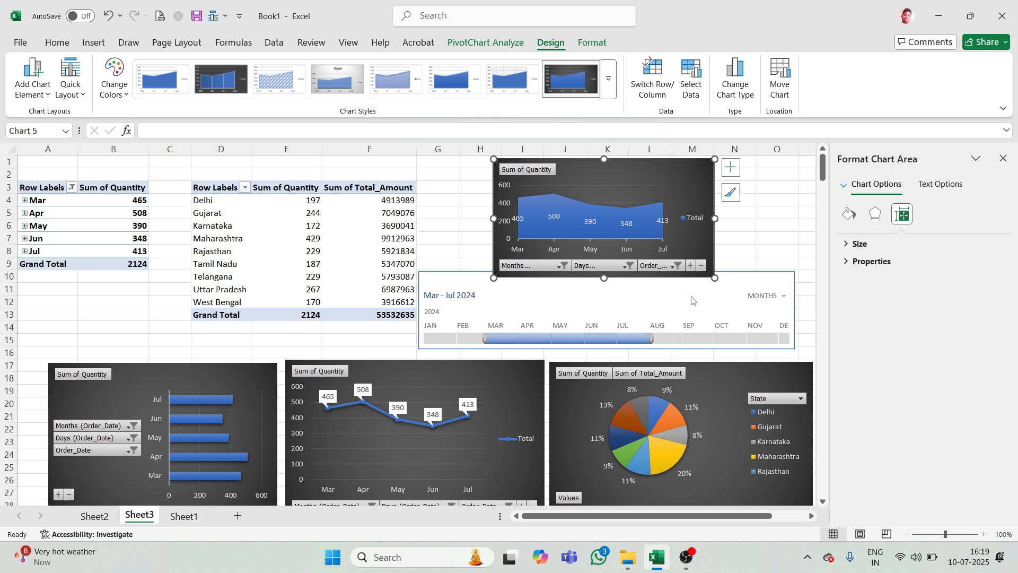
click(568, 339)
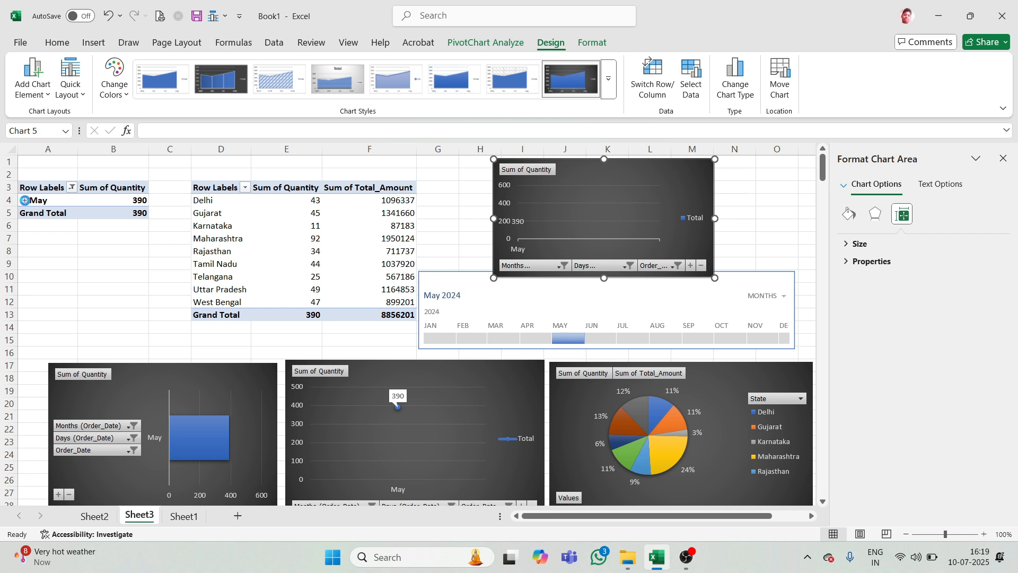
Expand May into its days in the monthly PivotTable and close the Format Shape pane
click(25, 201)
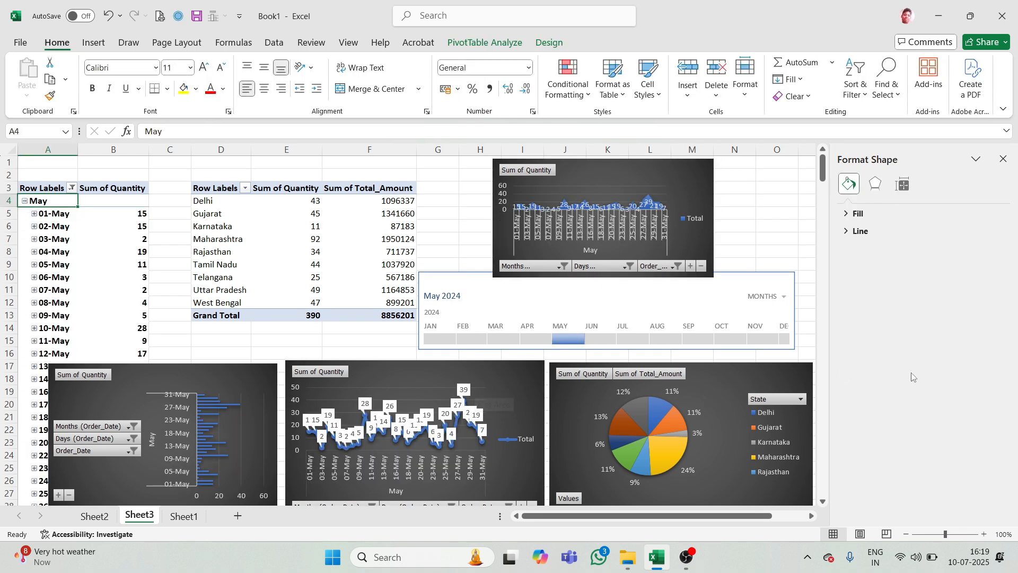
click(120, 231)
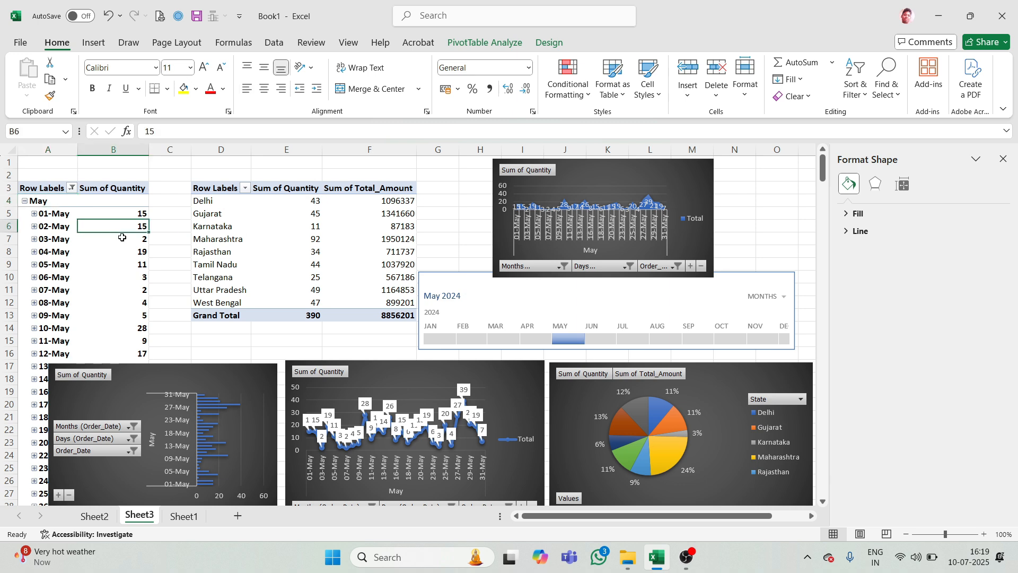
click(1003, 159)
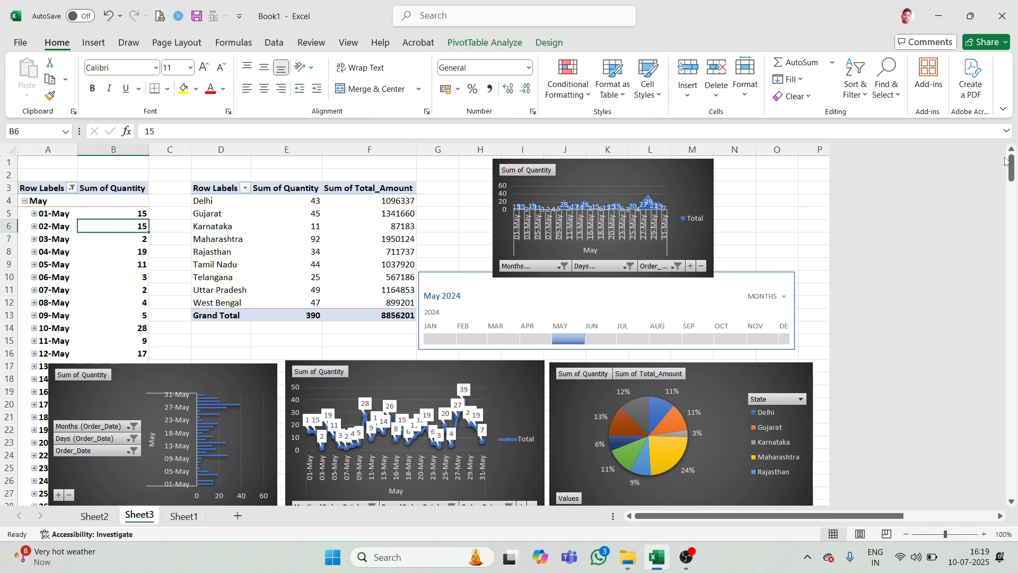
Show the monthly PivotTable's field list and remove Months (Order_Date) from its rows
click(64, 240)
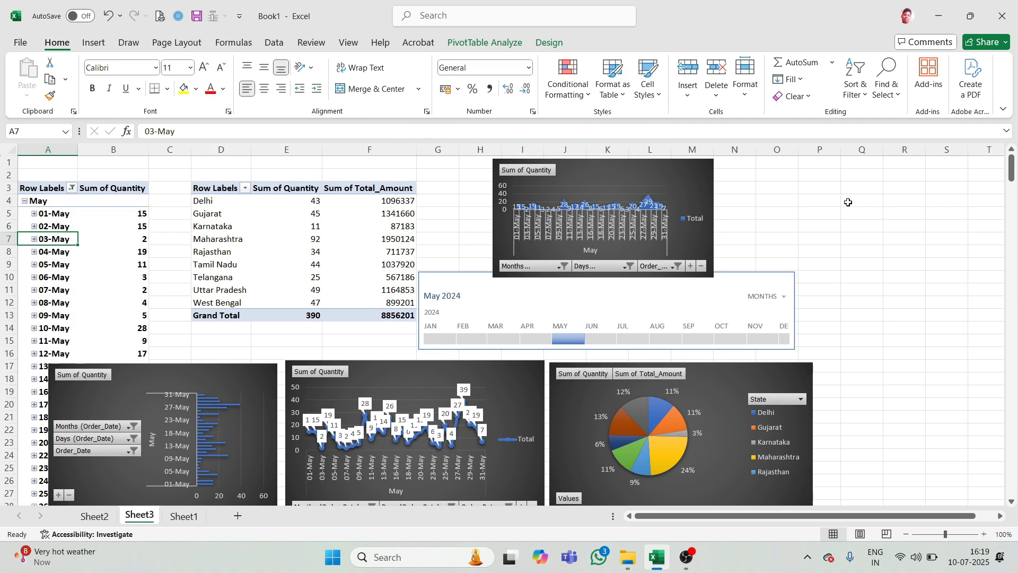
click(485, 42)
click(882, 79)
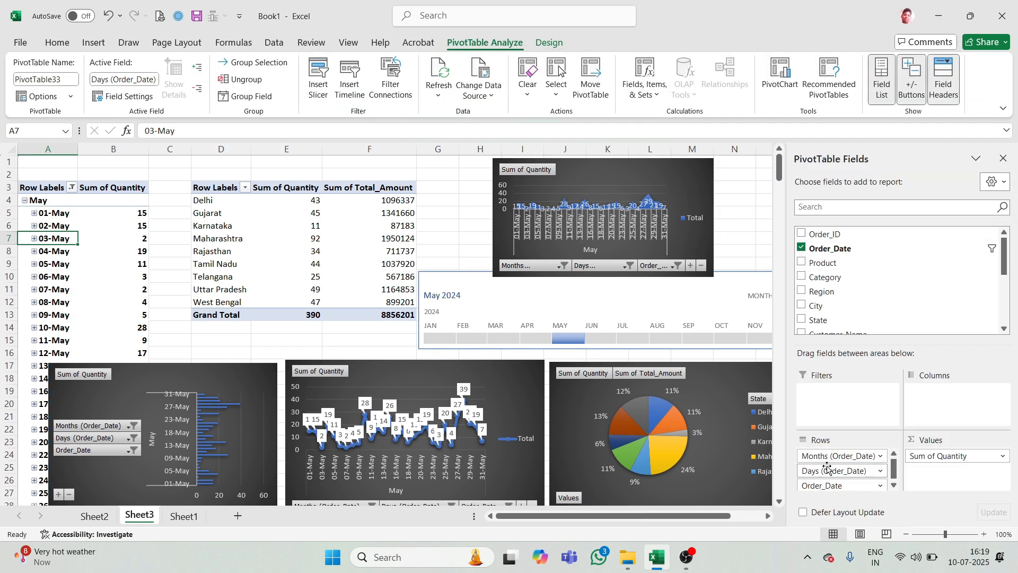
drag(830, 456, 837, 326)
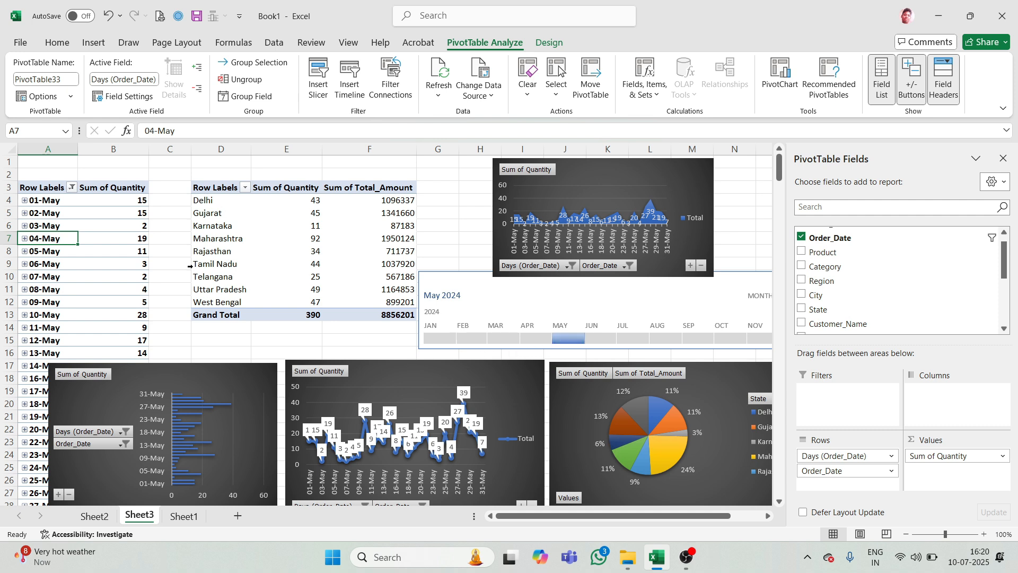
Switch the Order_Date timeline's time level to days
scroll(75, 291, down, 1)
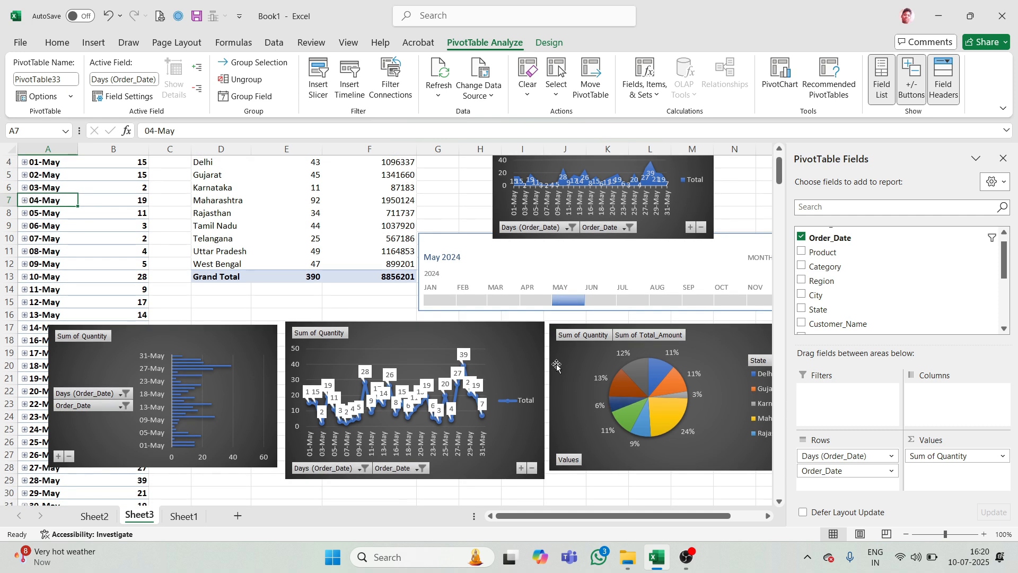
scroll(734, 328, up, 1)
click(764, 296)
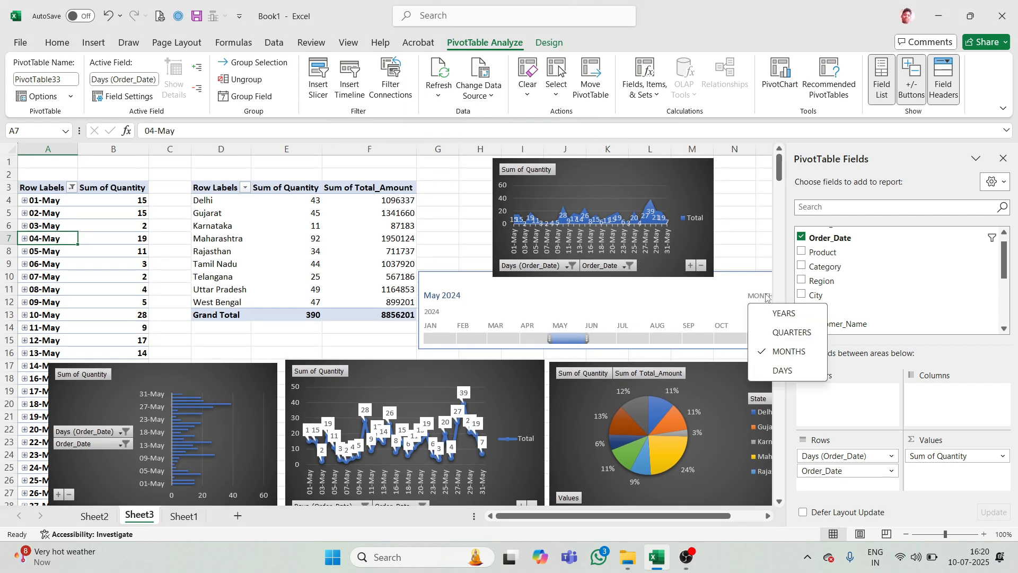
click(774, 371)
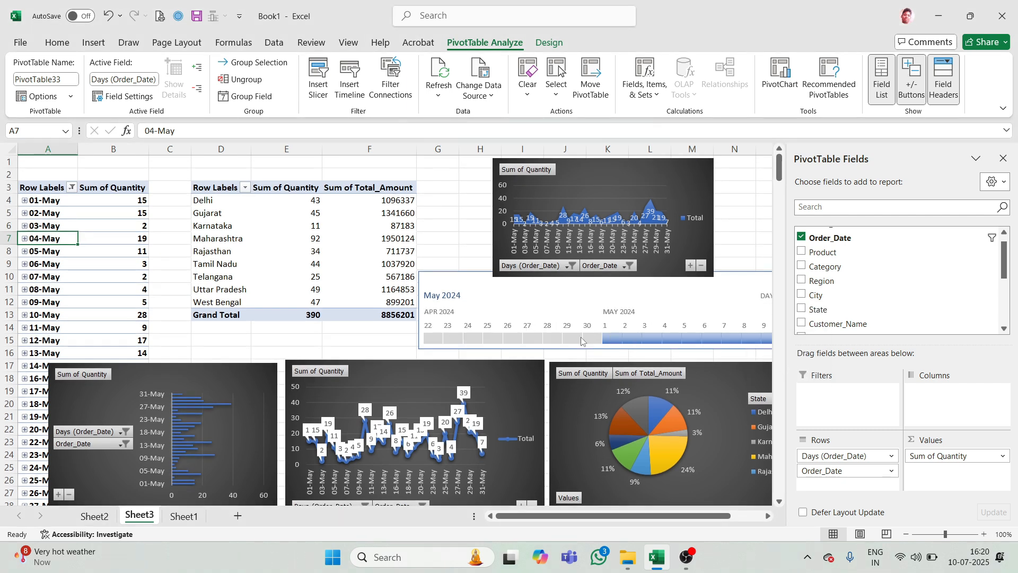
Move the Order_Date timeline to start near column C and enlarge it to reach about column Q, row 15
click(724, 275)
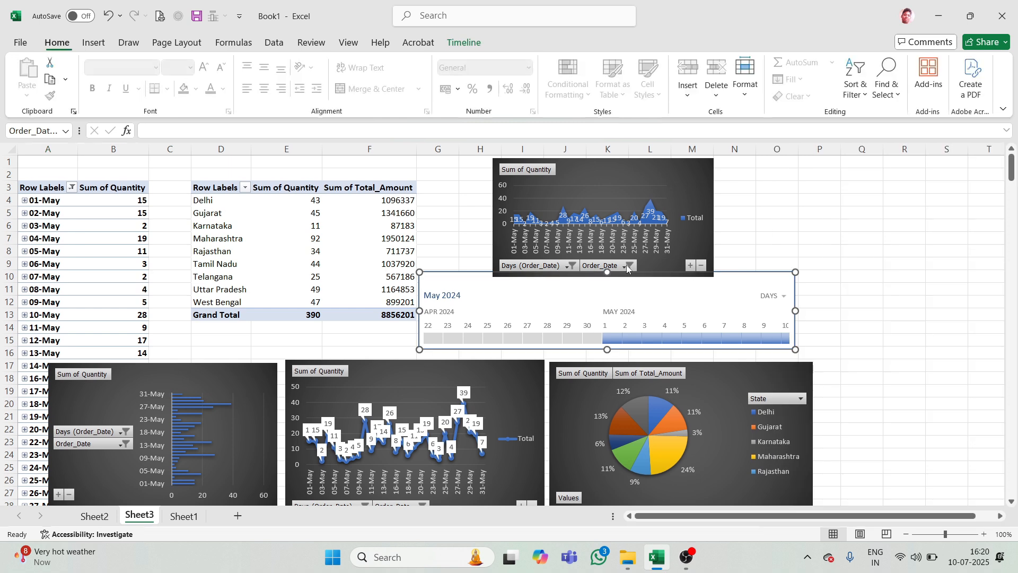
drag(460, 273, 183, 230)
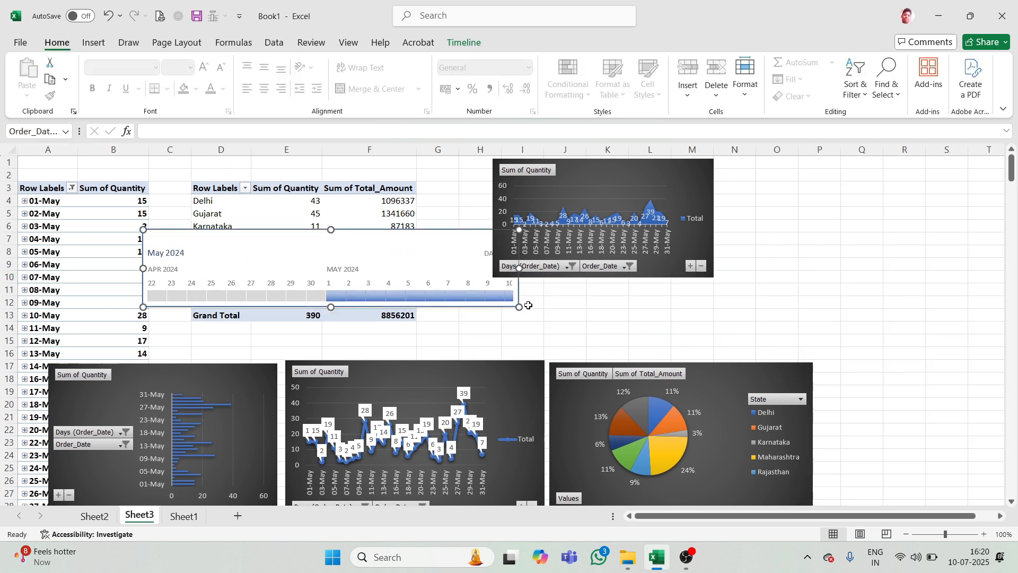
drag(515, 304, 867, 336)
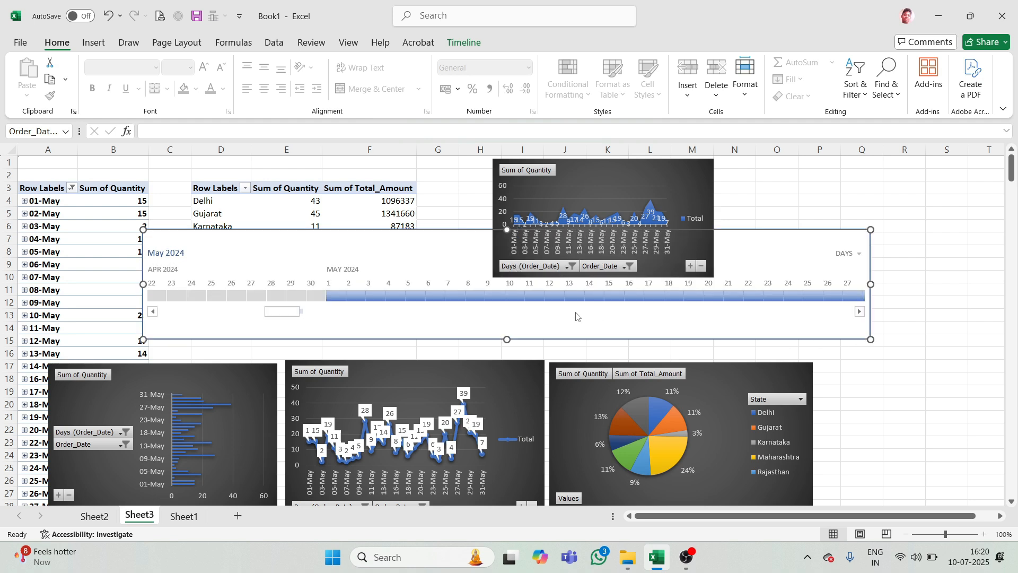
Filter the Order_Date timeline to May 15 - 28 2024 and widen it into column S
click(648, 296)
drag(610, 296, 875, 301)
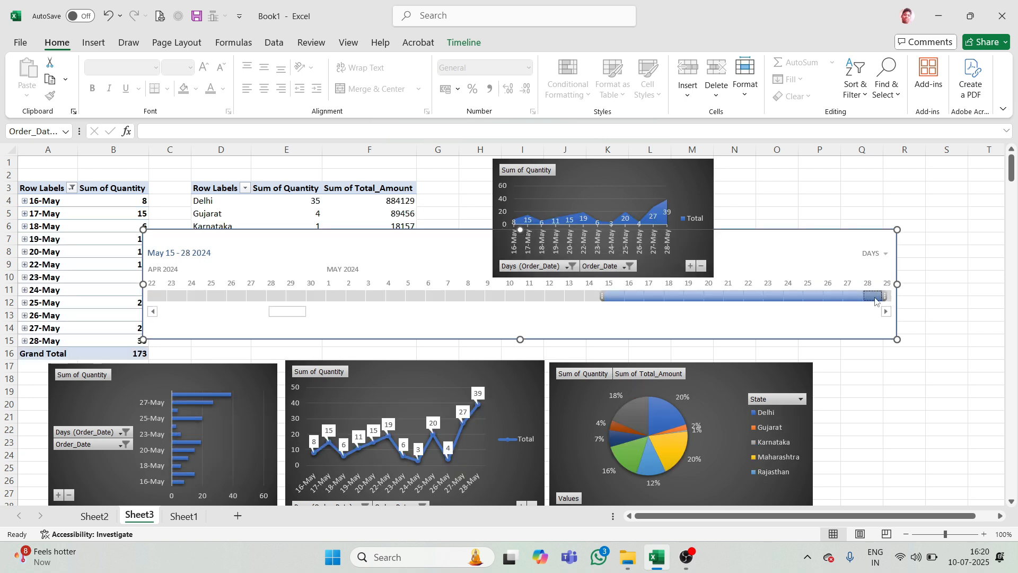
drag(900, 286, 942, 284)
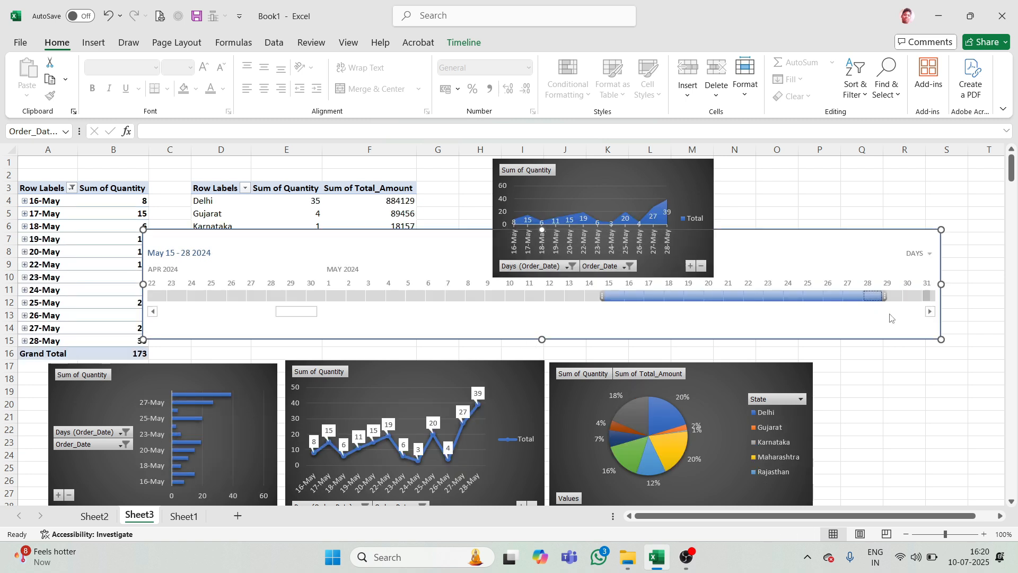
Extend the Order_Date timeline filter to May 15 - 30 2024 and deselect the timeline
drag(286, 318, 317, 317)
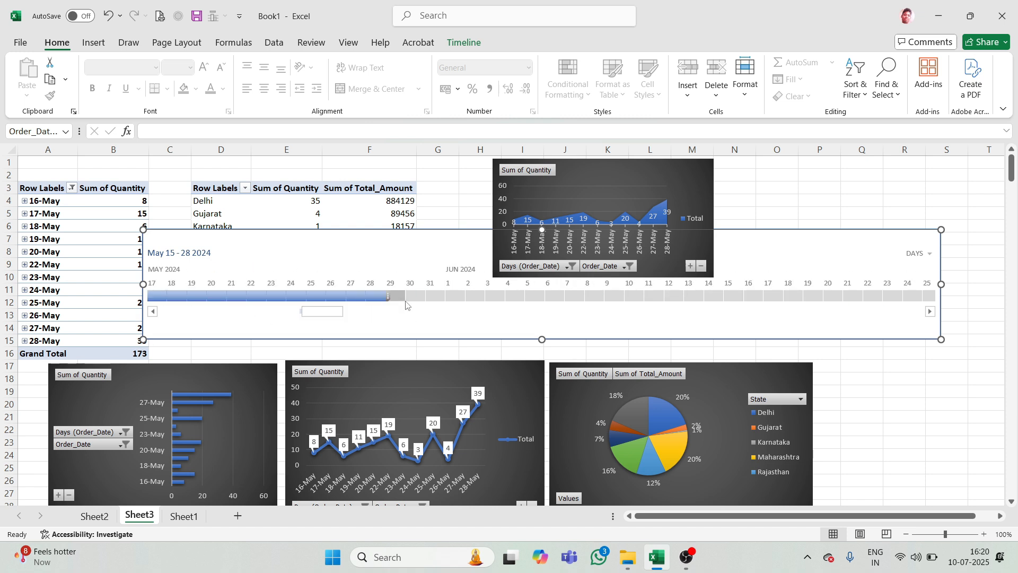
drag(403, 295, 427, 294)
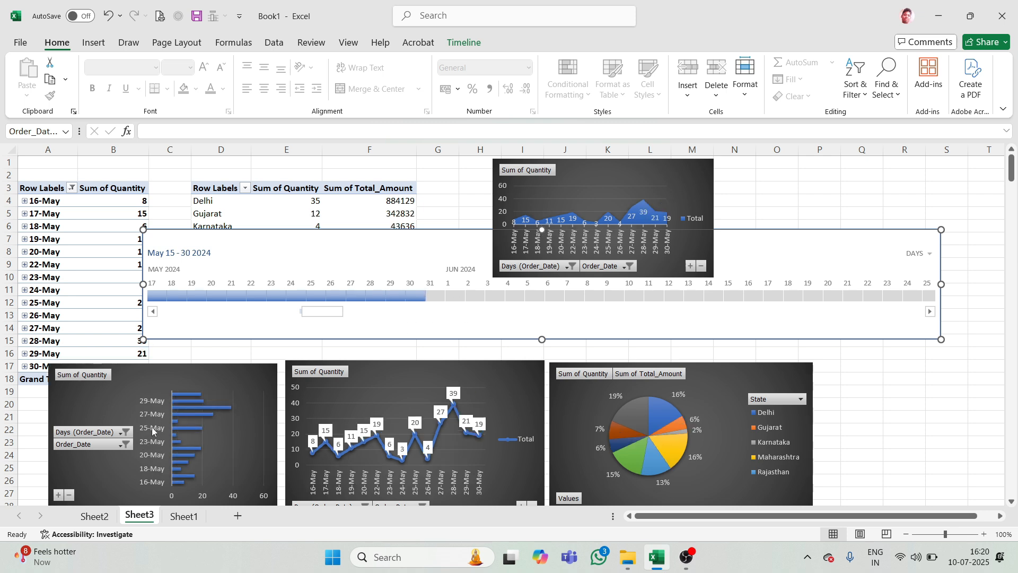
click(872, 201)
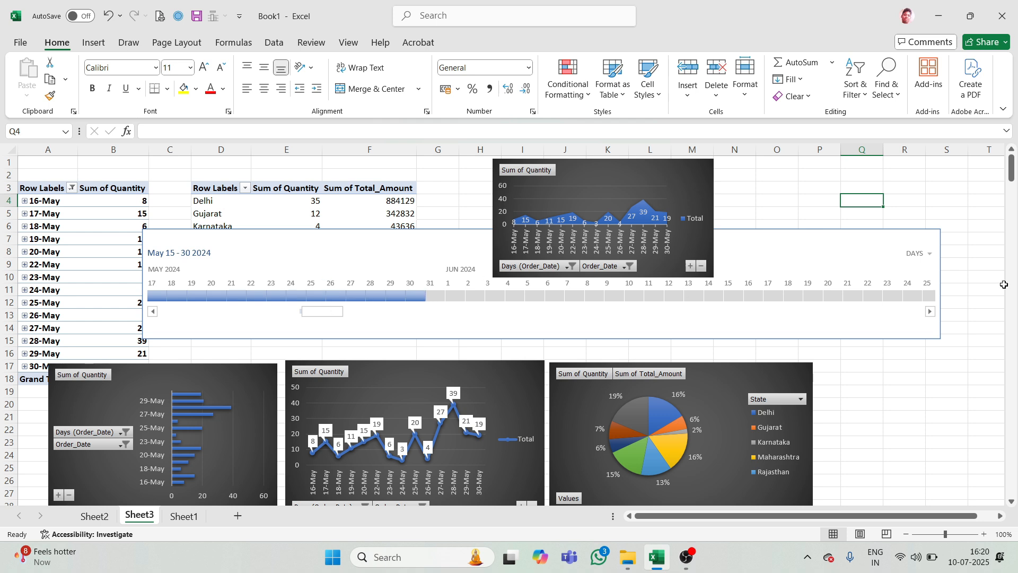
Filter the Order_Date timeline to Jun 1 - 11 2024
click(455, 296)
drag(468, 296, 666, 299)
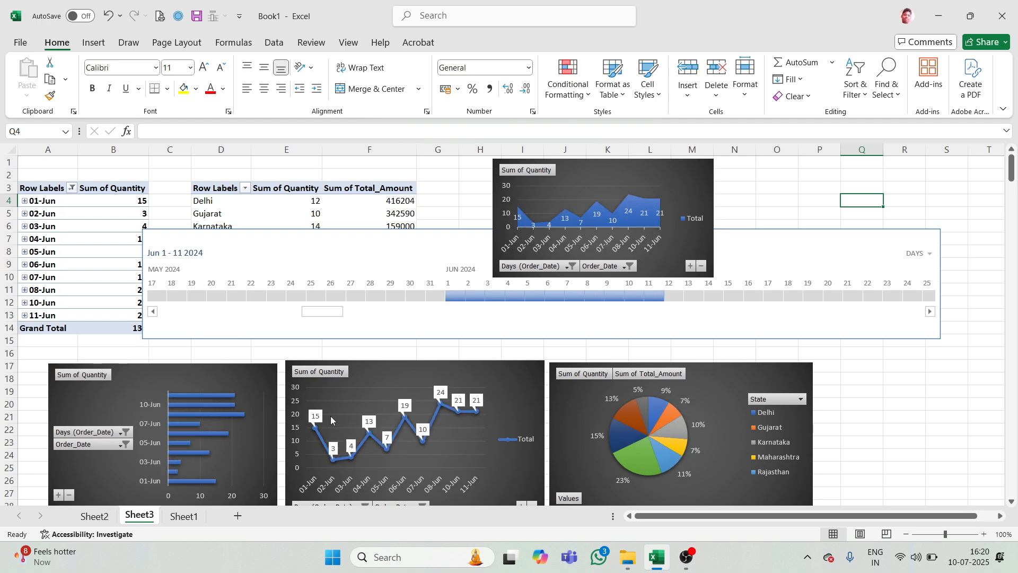
Apply the dark chart style with outlined blue bars to the bar PivotChart
click(202, 414)
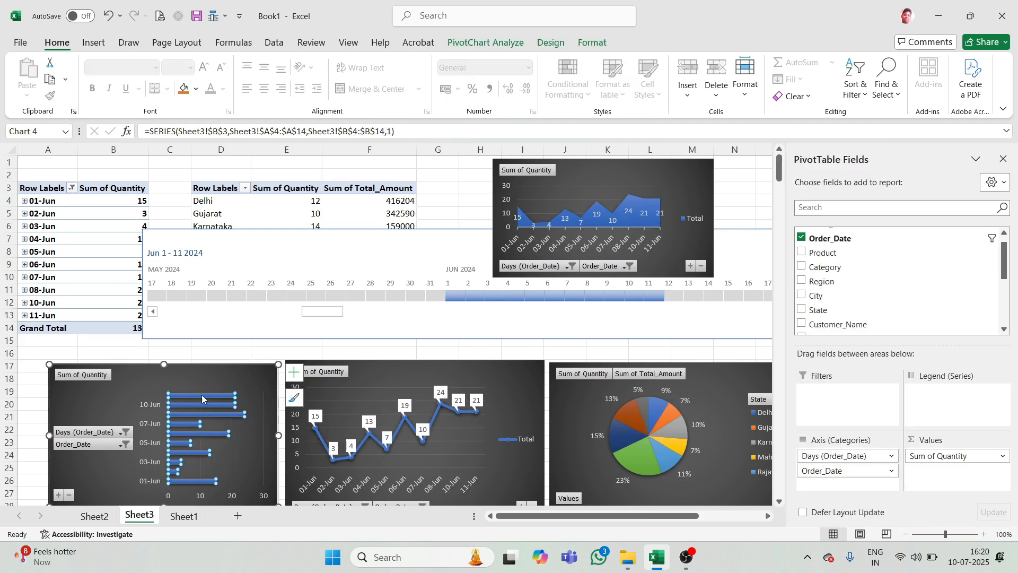
click(514, 45)
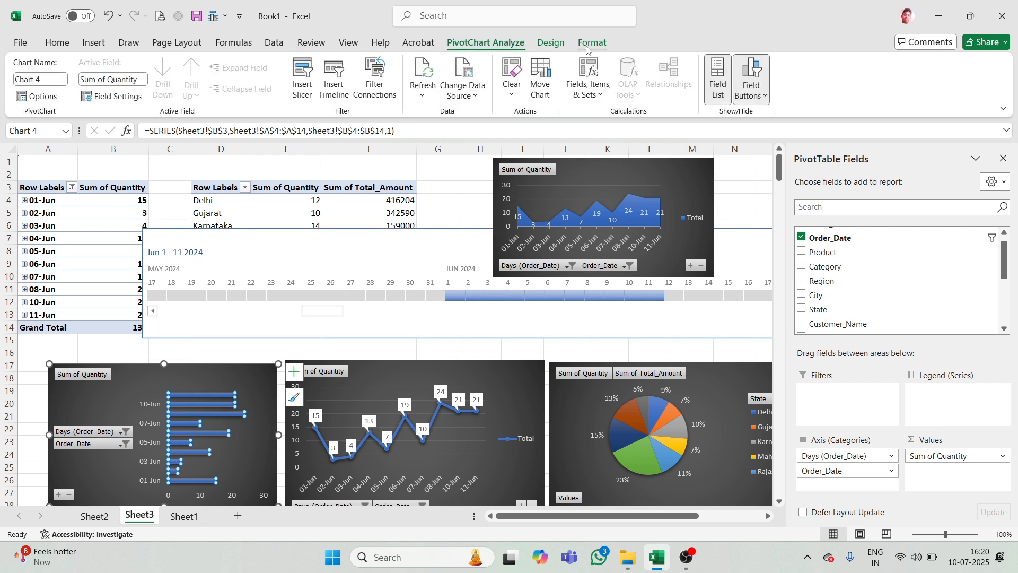
click(551, 42)
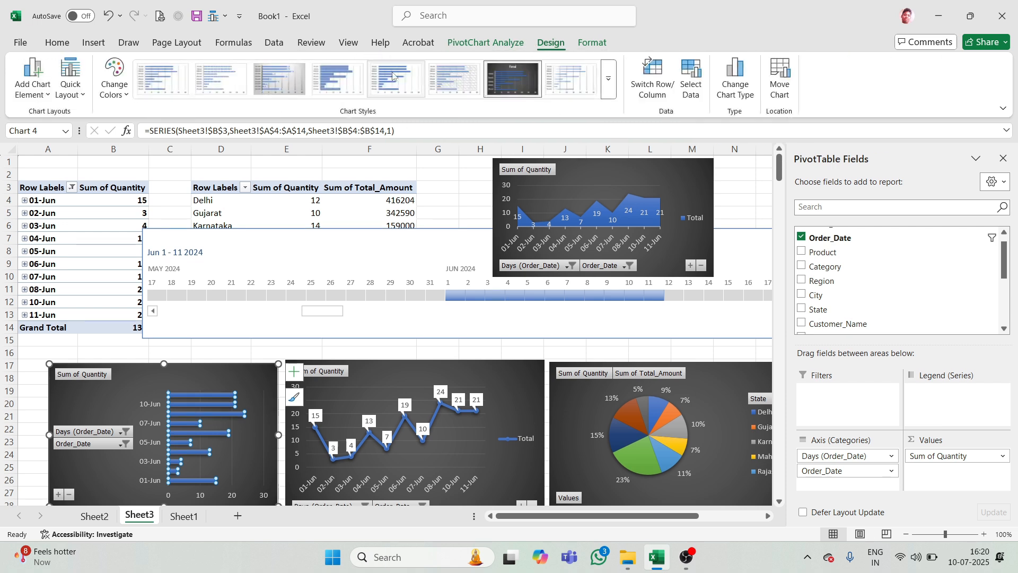
click(127, 94)
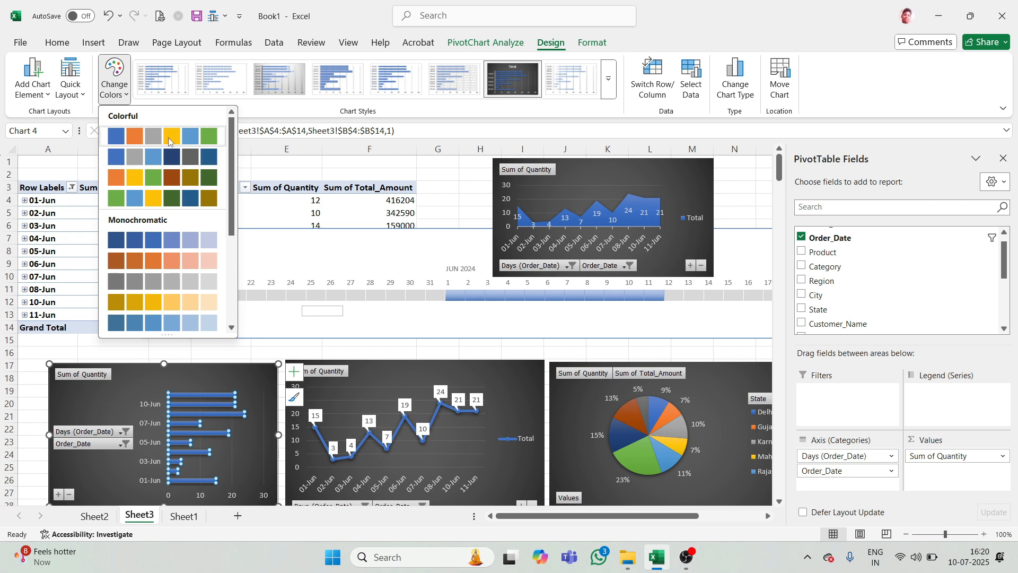
click(169, 136)
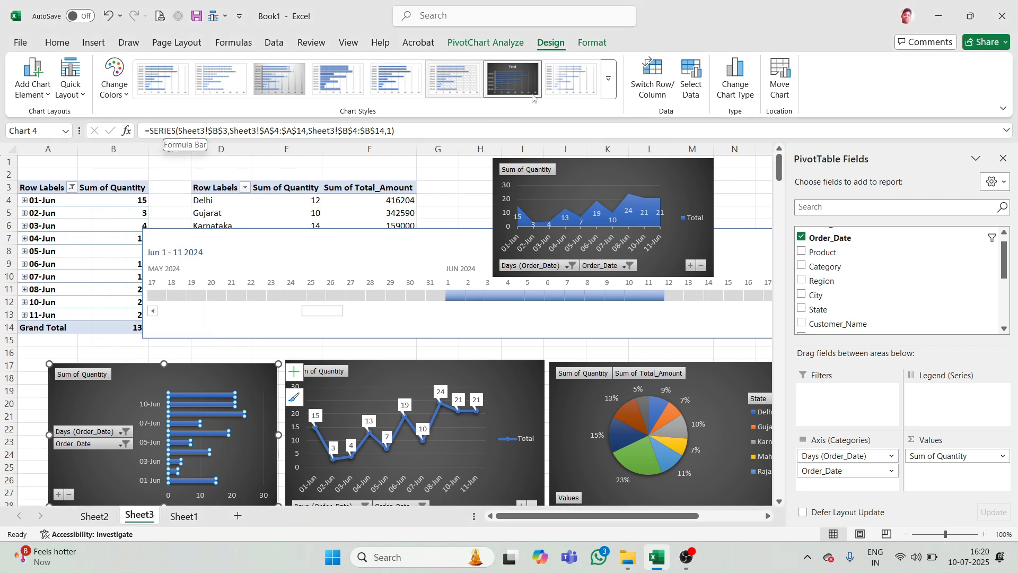
click(610, 92)
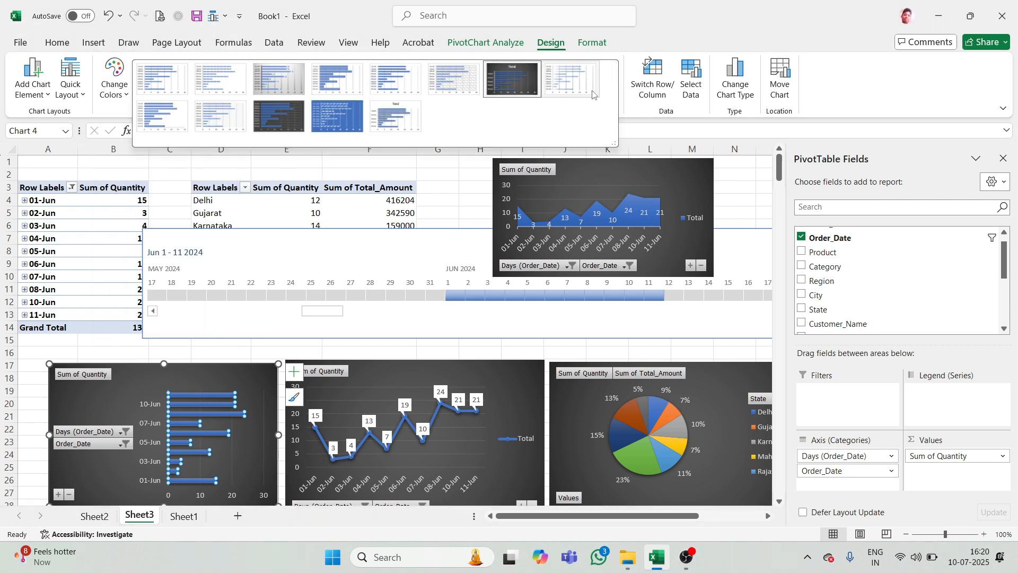
click(280, 127)
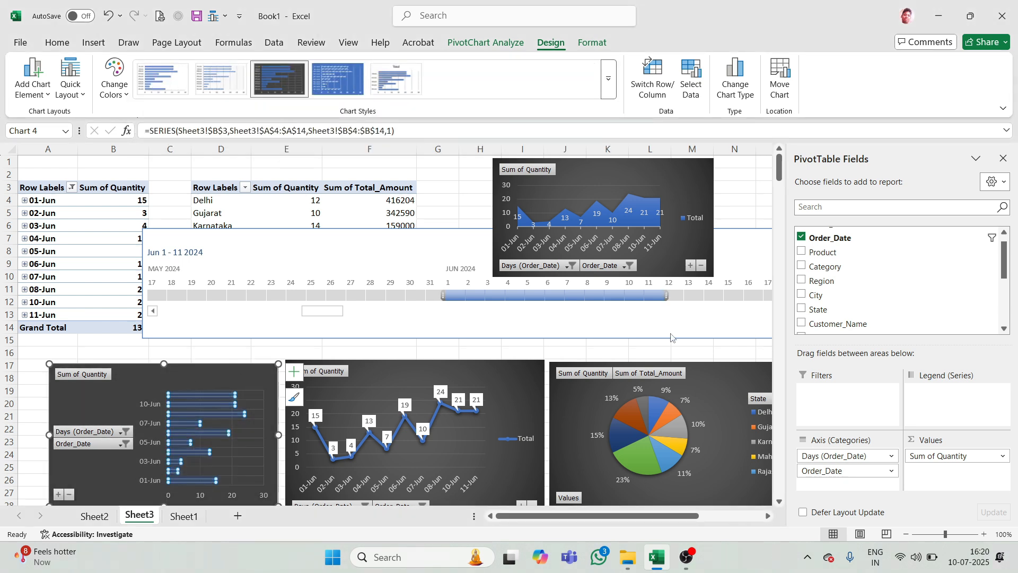
Close the field list and filter the Order_Date timeline to May 18 - 30 2024
click(1003, 158)
drag(173, 296, 420, 295)
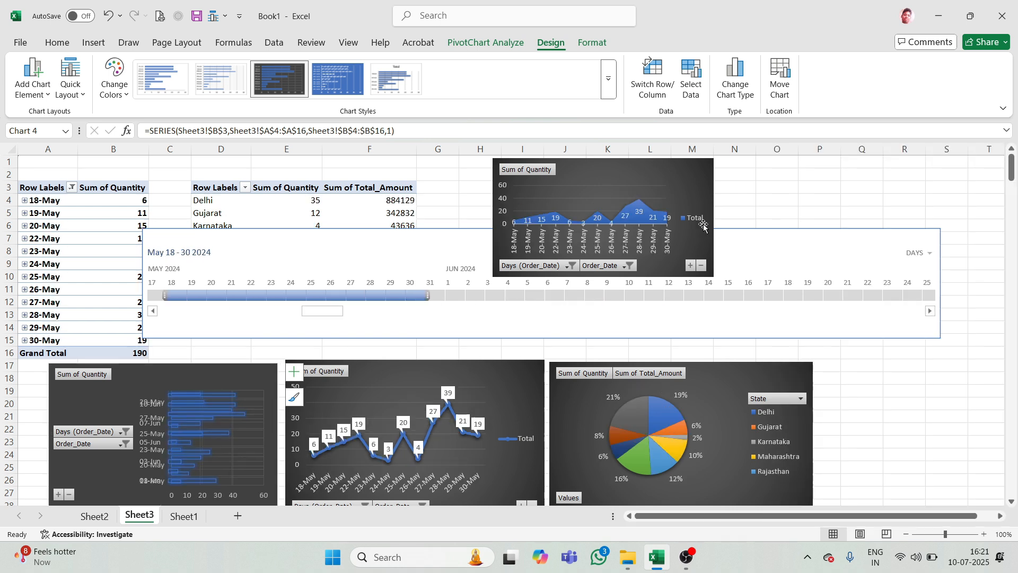
Switch the Order_Date timeline to quarters and filter through the 2024 quarters, ending on Q3 2024
click(927, 253)
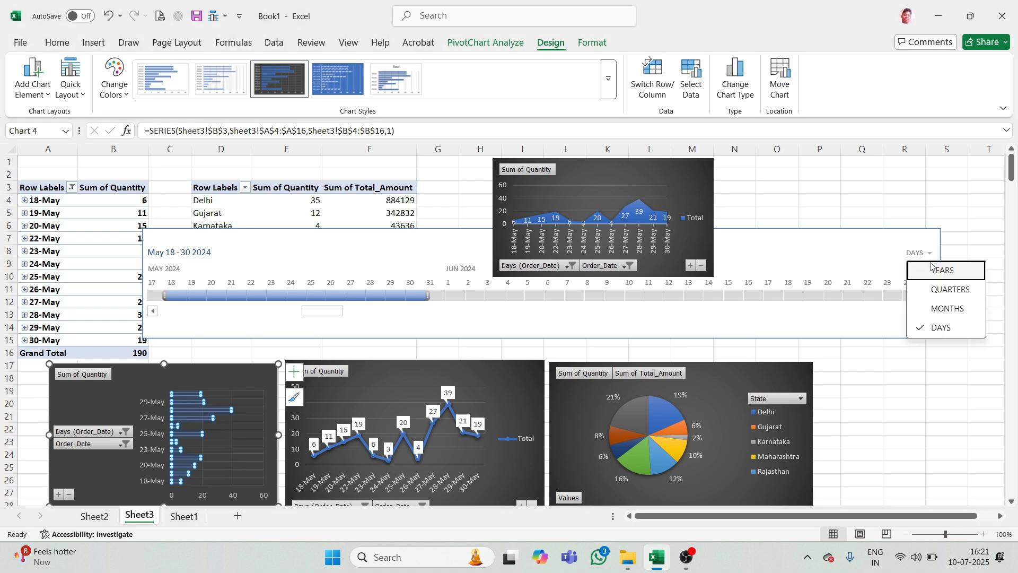
click(936, 291)
click(204, 296)
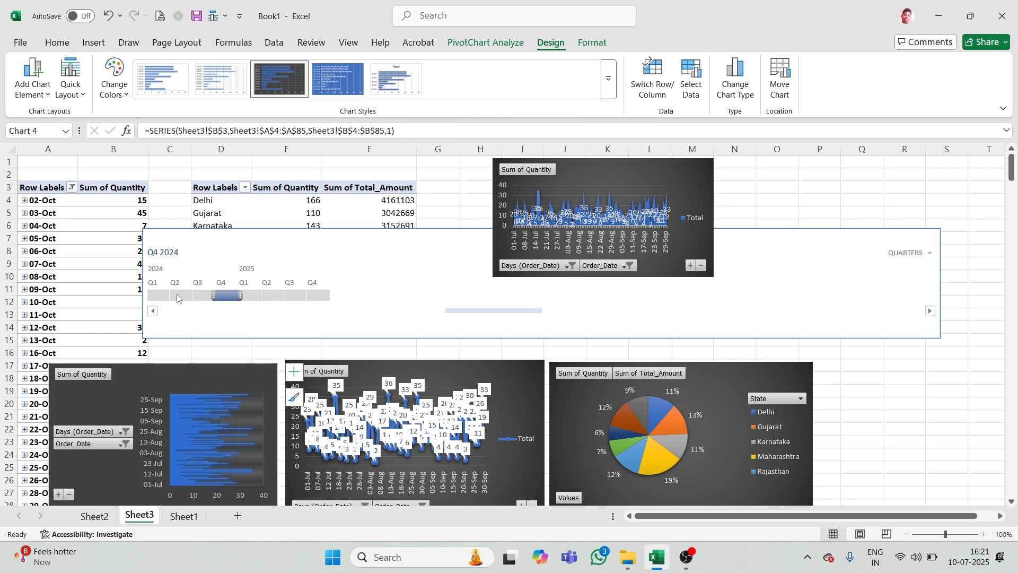
click(161, 296)
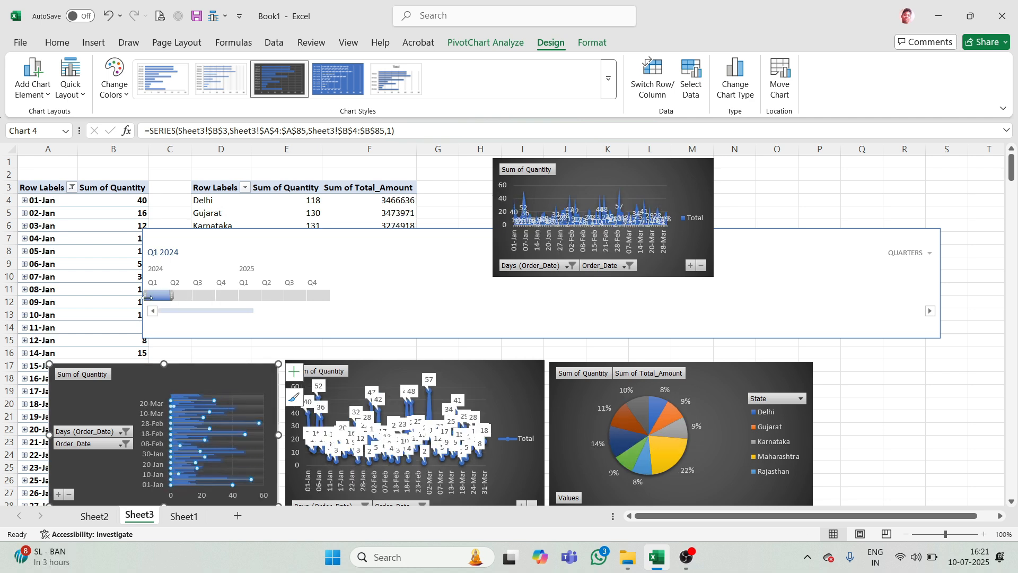
click(179, 296)
click(224, 297)
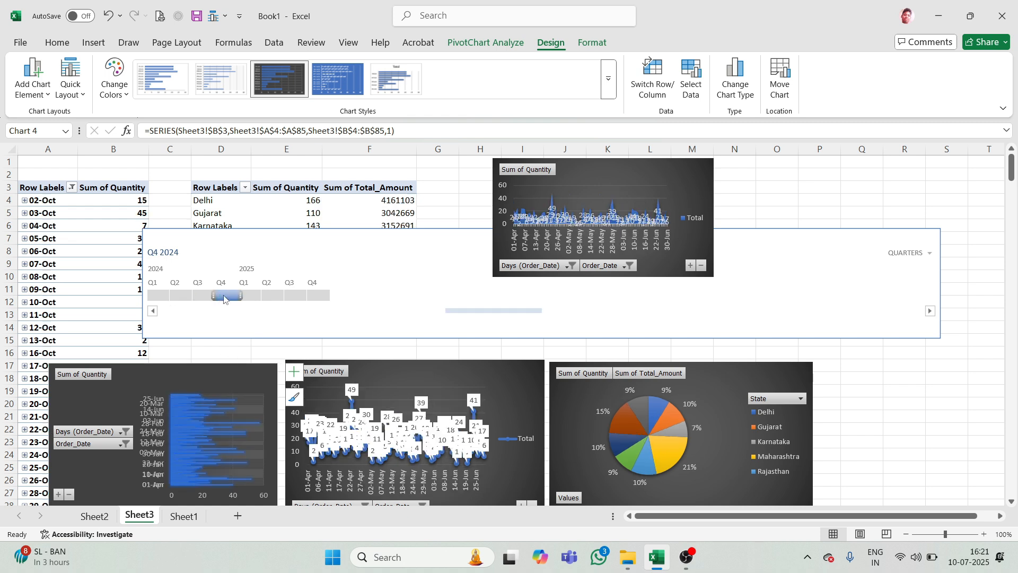
click(204, 296)
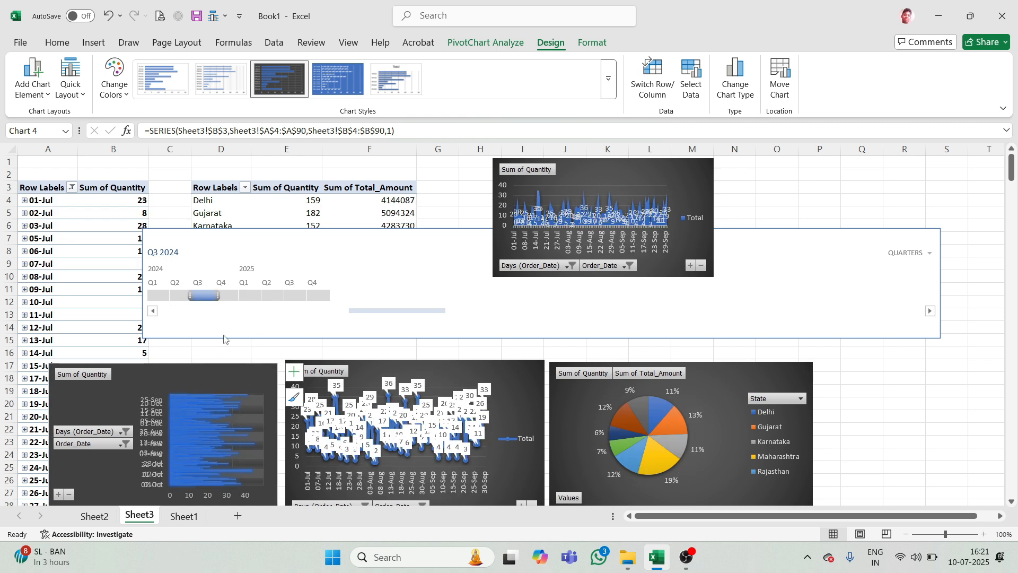
Expand the 01-Jul row in the order-date PivotTable to view its detail and collapse it again
click(24, 200)
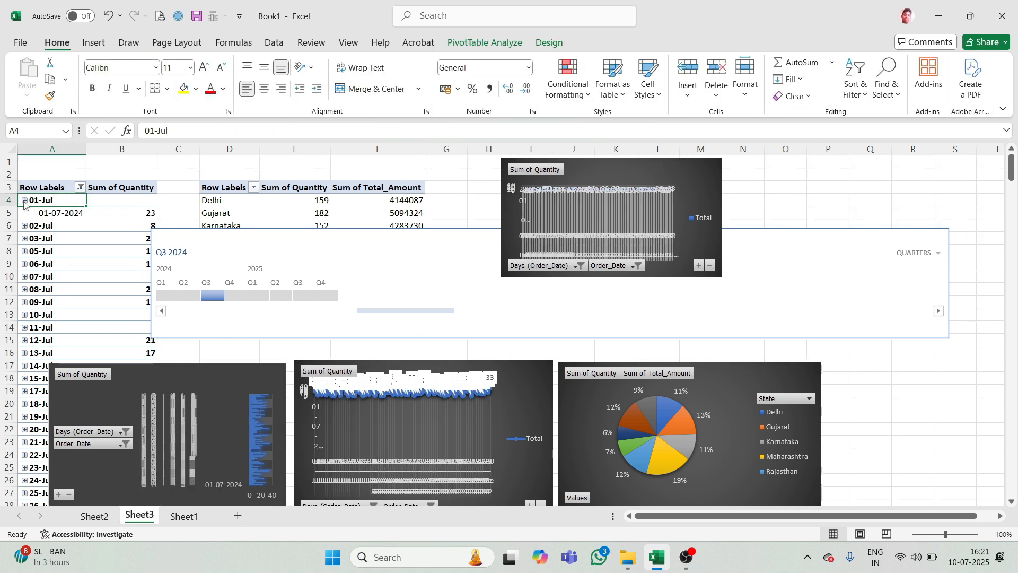
click(24, 200)
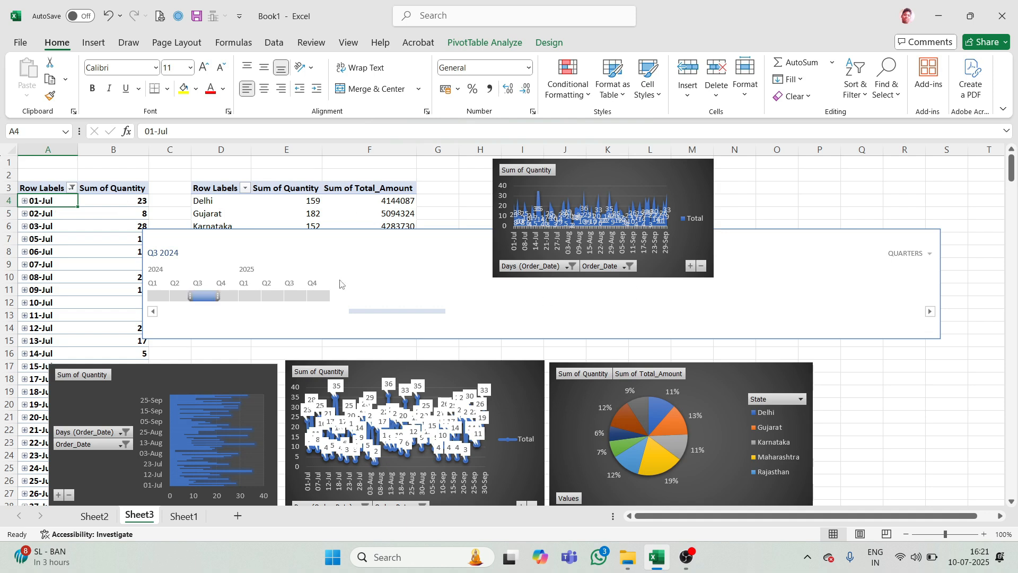
Clear the order-date fields from the first PivotTable's rows and re-add Order_Date so its rows group by month and day
click(83, 250)
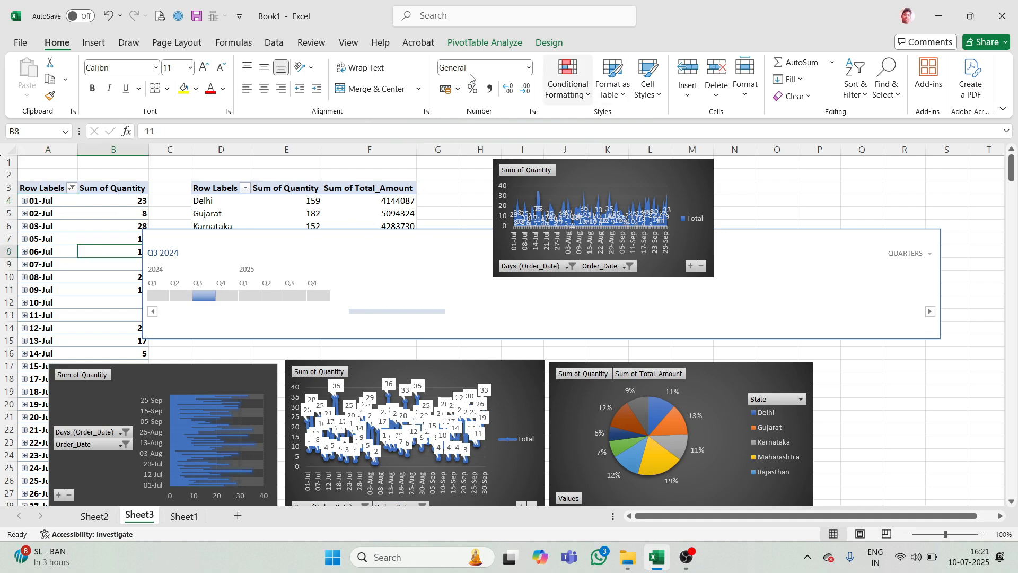
click(485, 42)
click(882, 80)
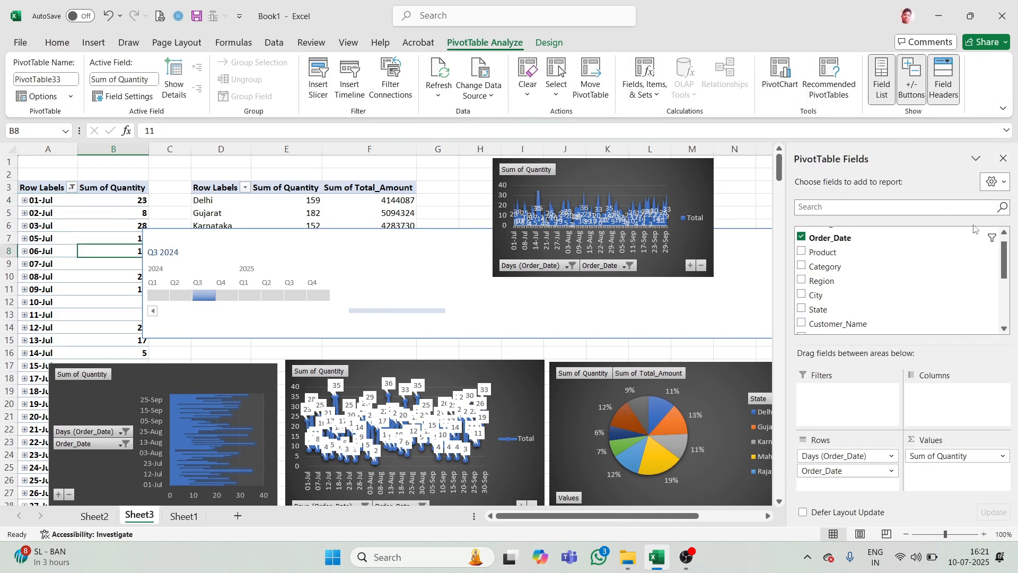
drag(828, 456, 847, 313)
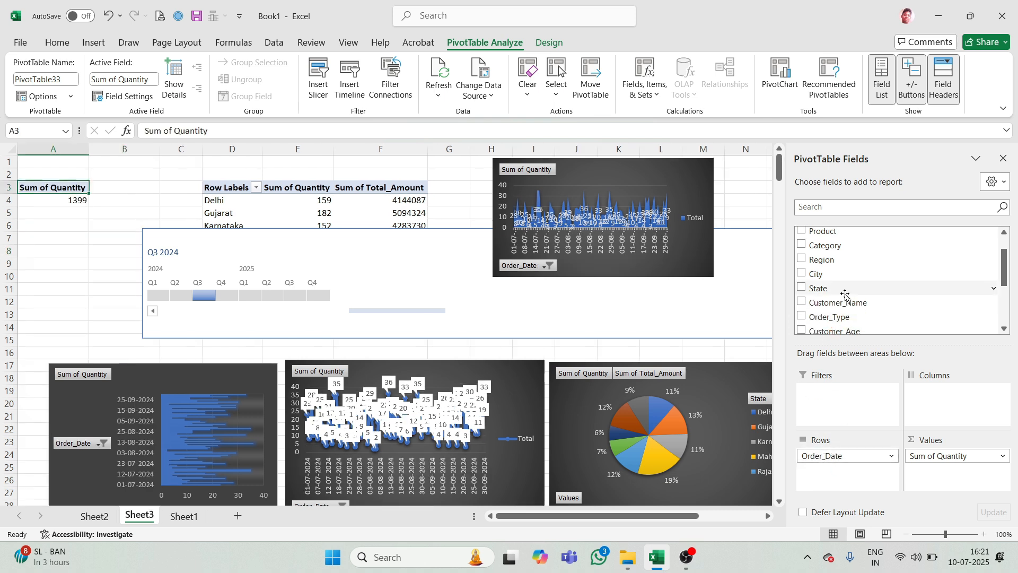
scroll(806, 254, up, 1)
click(804, 248)
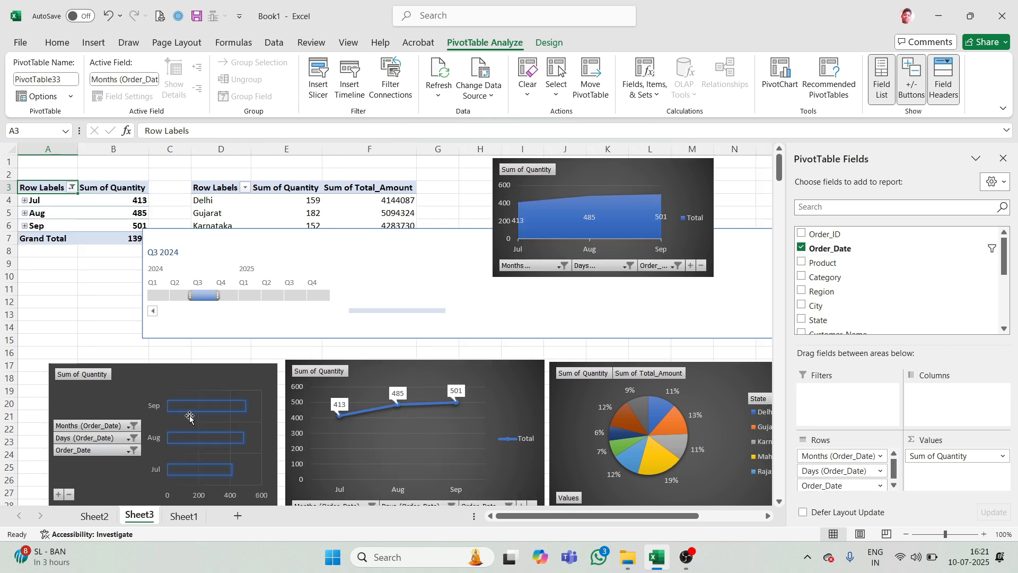
Filter the Order_Date timeline through Q2, Q3 and Q4 2024 to compare the monthly charts, ending on Q1 2024
click(179, 296)
click(204, 295)
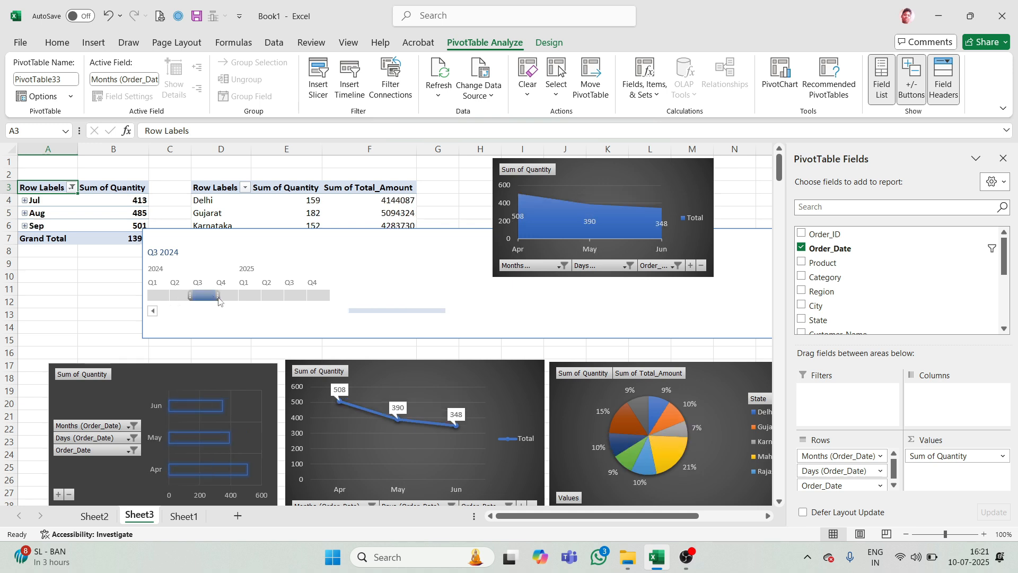
click(223, 295)
click(160, 294)
click(179, 296)
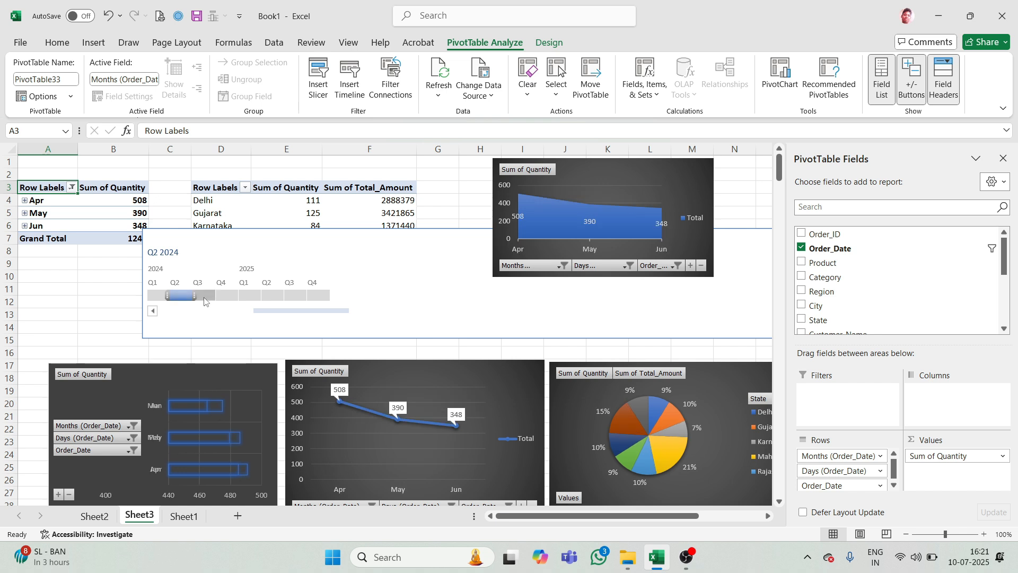
click(203, 295)
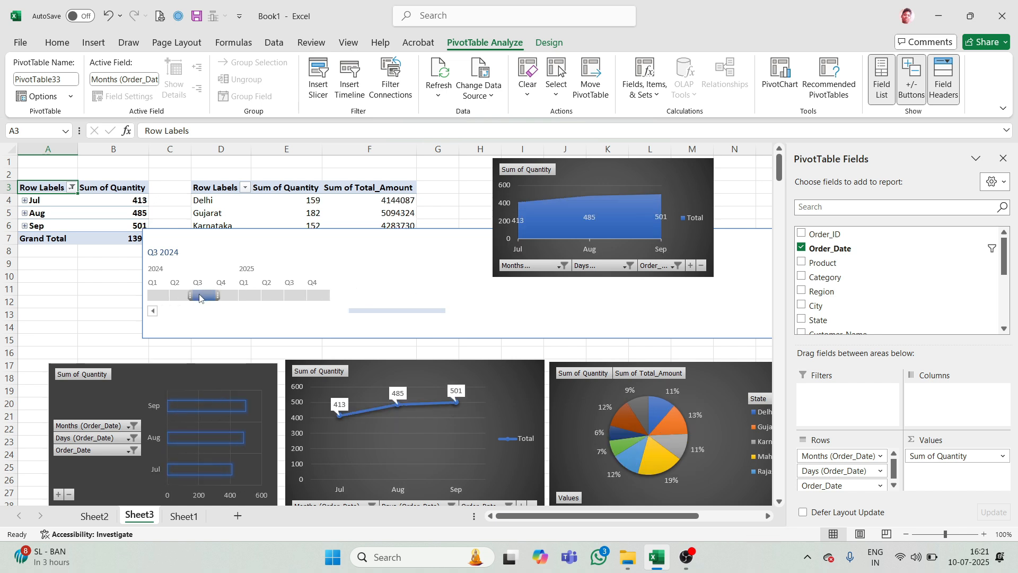
click(158, 296)
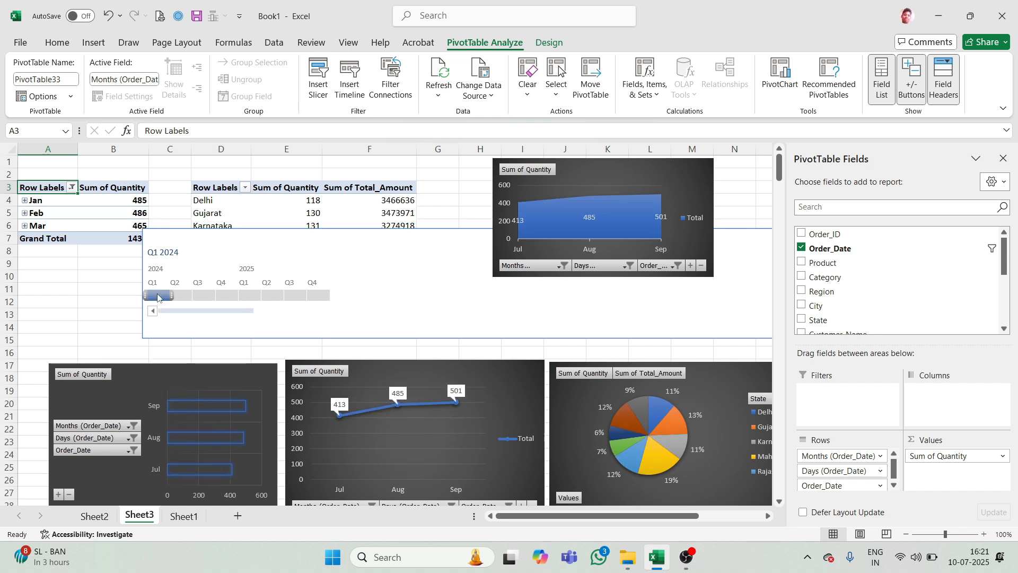
Switch the Order_Date timeline to months and filter to July, August and June in turn, ending on March 2024
click(765, 249)
click(915, 254)
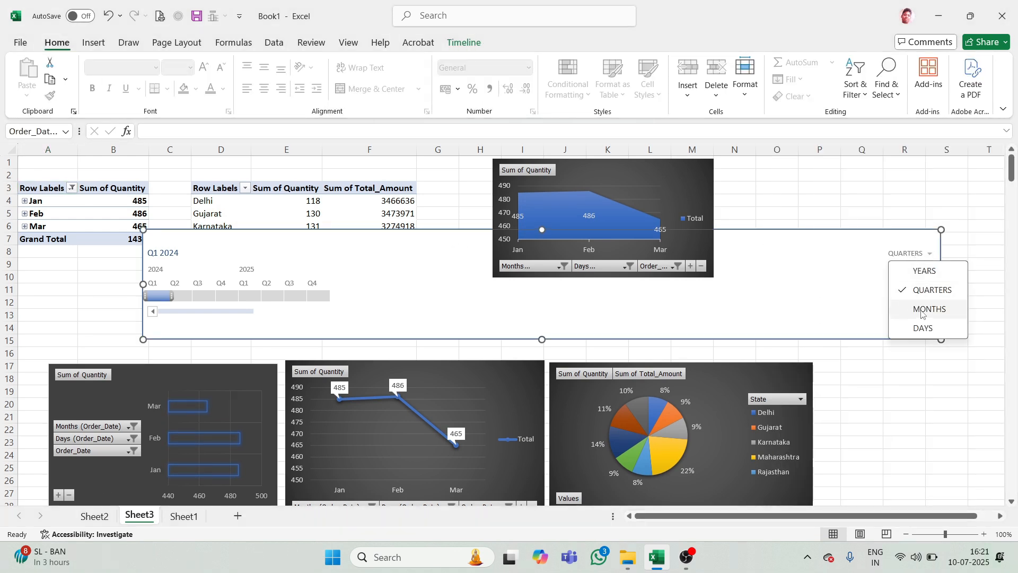
click(923, 309)
click(358, 295)
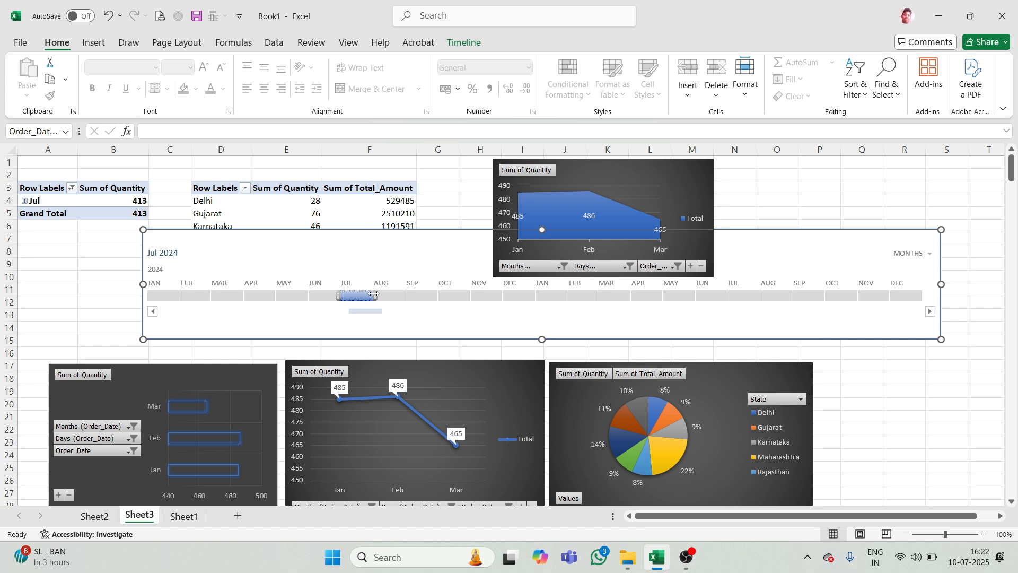
click(395, 299)
click(323, 296)
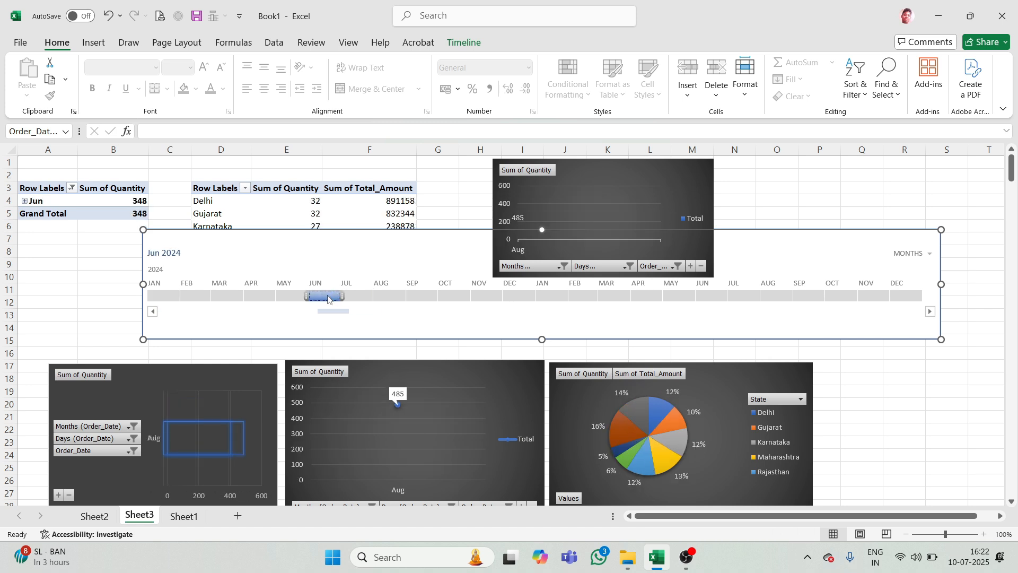
click(221, 297)
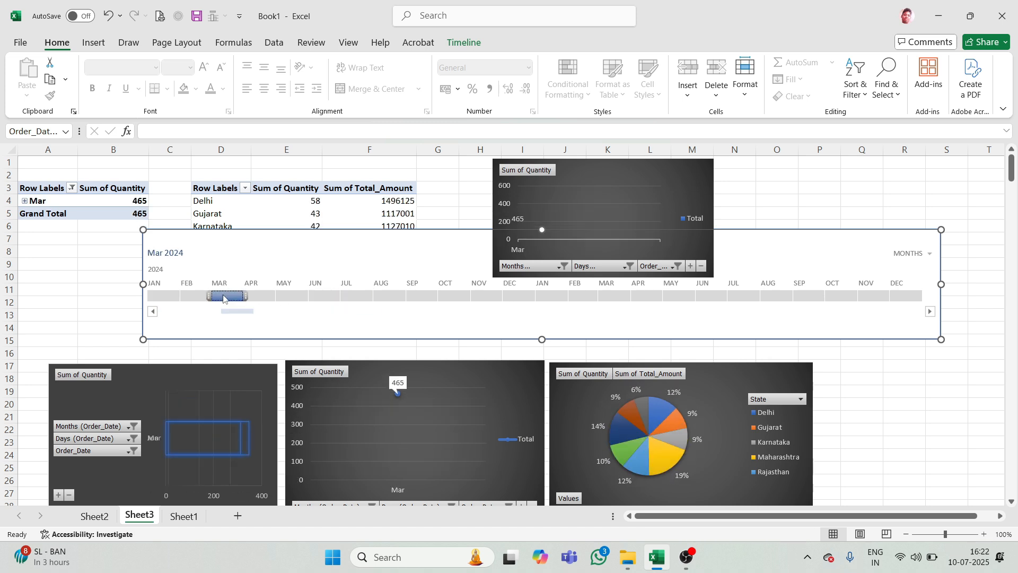
Switch the Order_Date timeline to days, filter it to Feb 14 - 22 2024, and change the range to Feb 20 - Mar 3, 2024
click(925, 260)
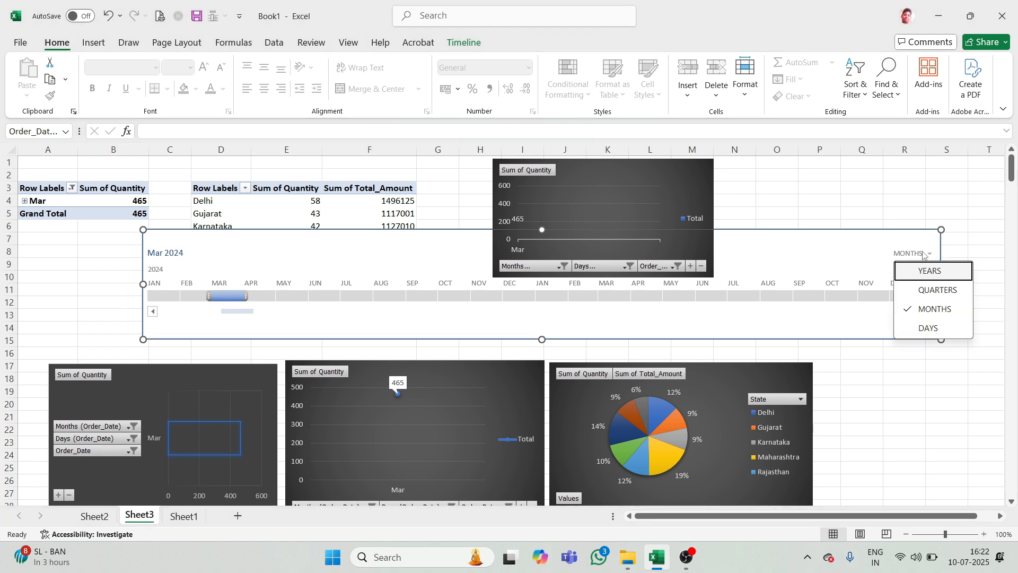
click(924, 329)
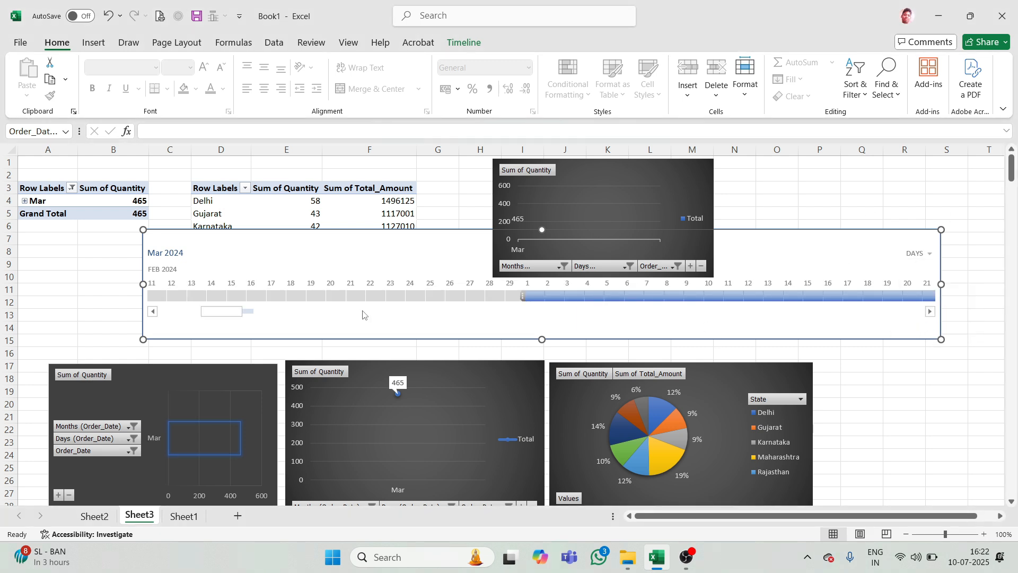
drag(209, 296, 393, 301)
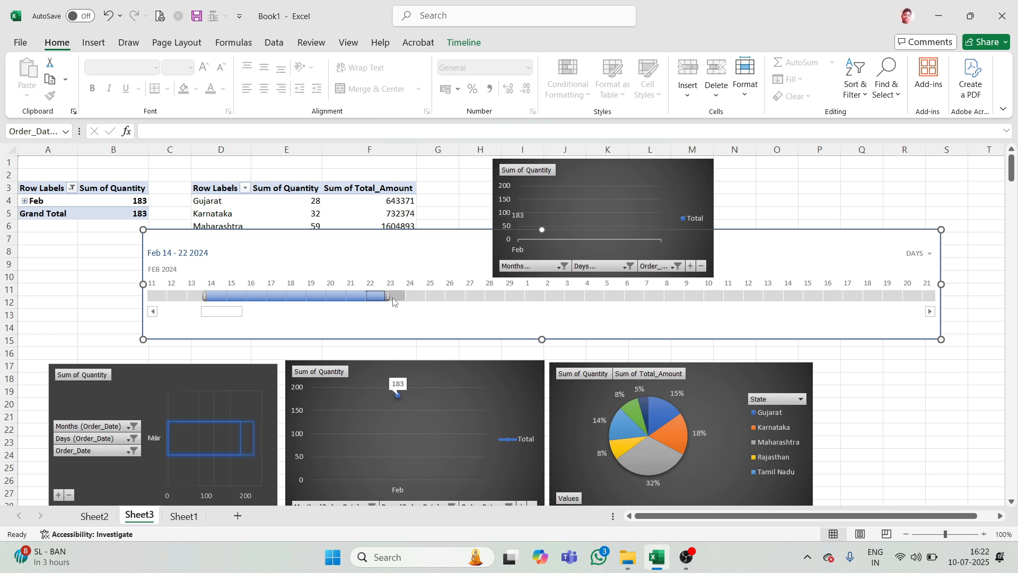
drag(155, 296, 575, 297)
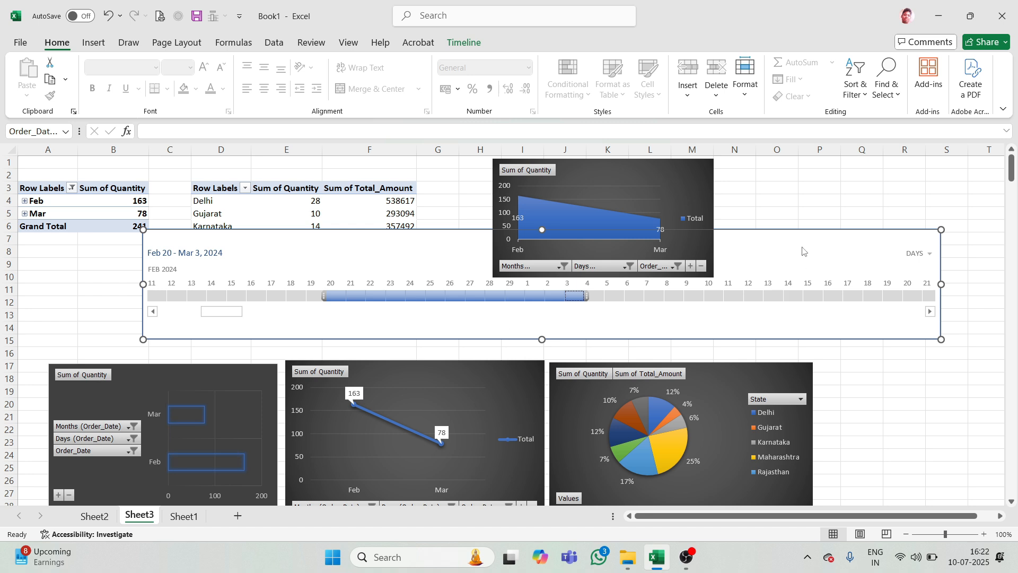
Move the Order_Date timeline down and across so it spans columns A to P from row 9, just above the lower charts
drag(781, 232, 743, 277)
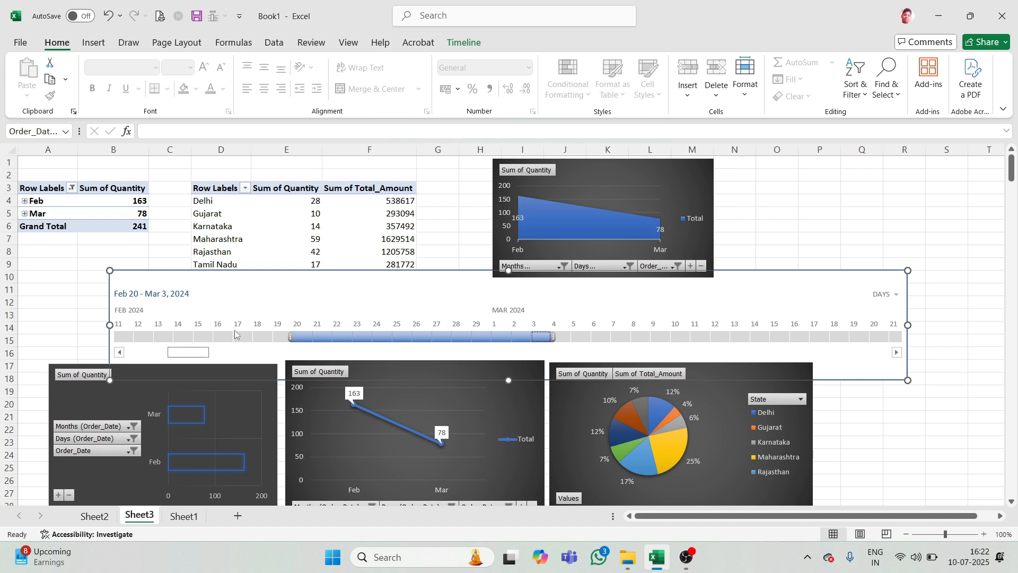
drag(251, 270, 158, 253)
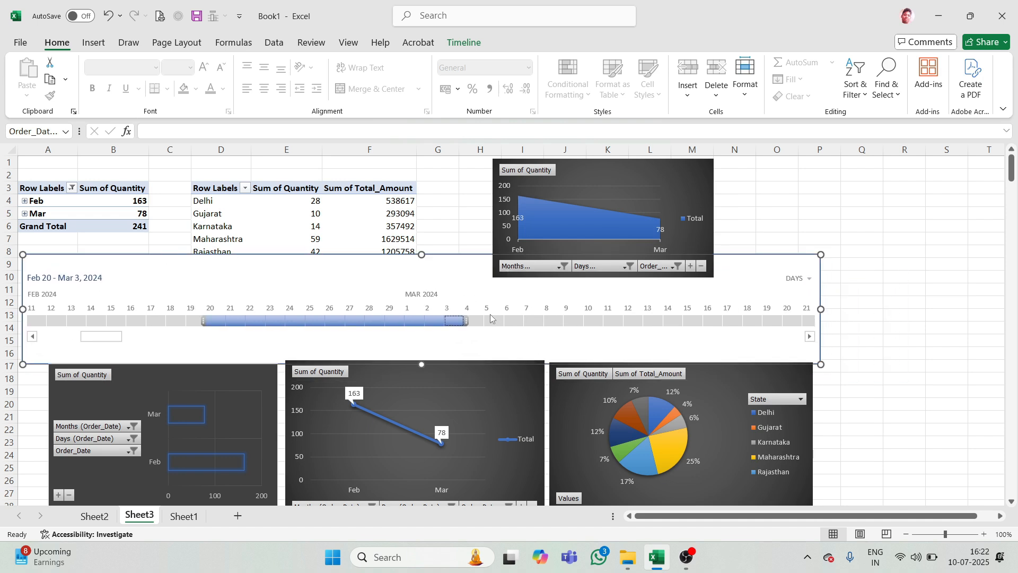